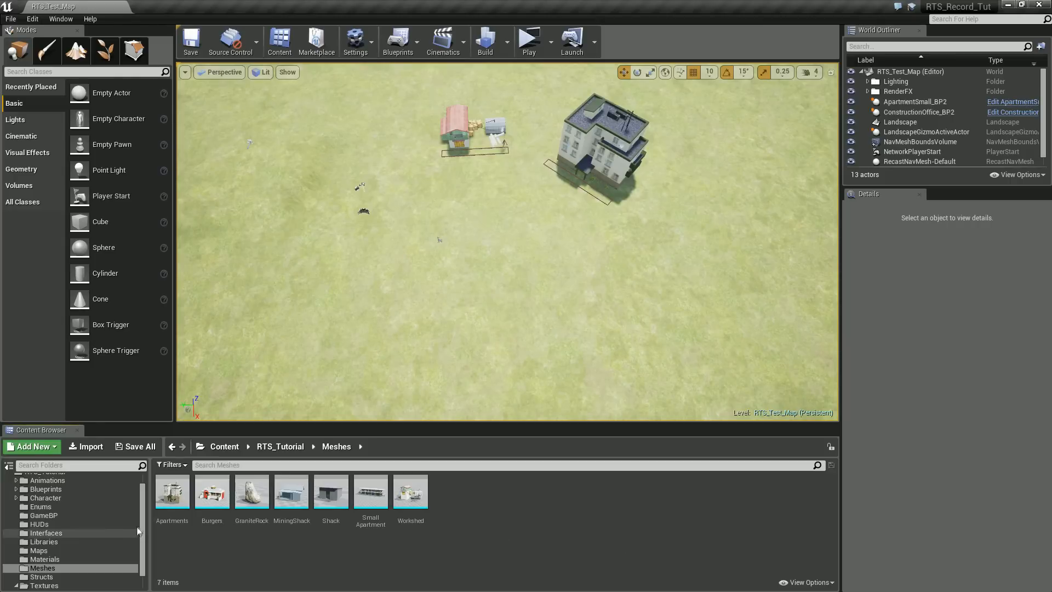
# Open the NPC_BT behavior tree from the RTS_Tutorial/Blueprints/AI folder and look over its branches
pyautogui.moveTo(141, 521); pyautogui.dragTo(145, 513)
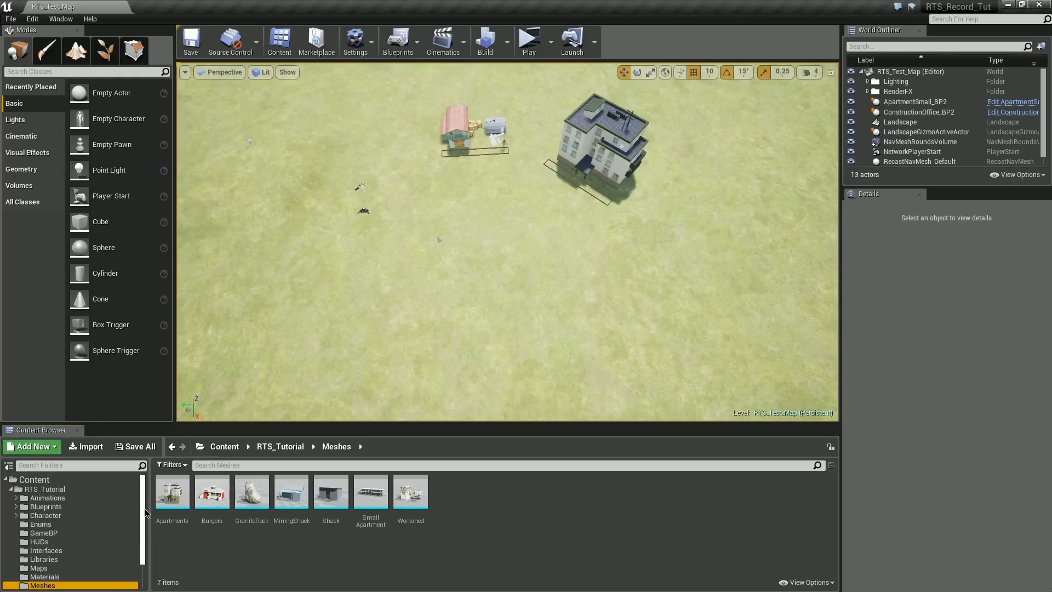
pyautogui.click(47, 498)
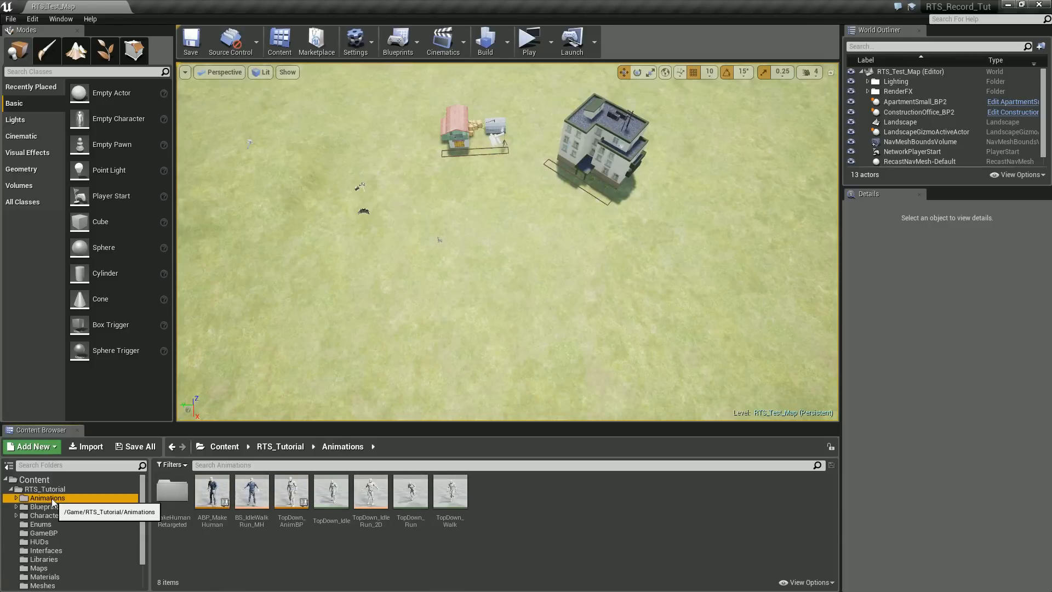
pyautogui.click(48, 507)
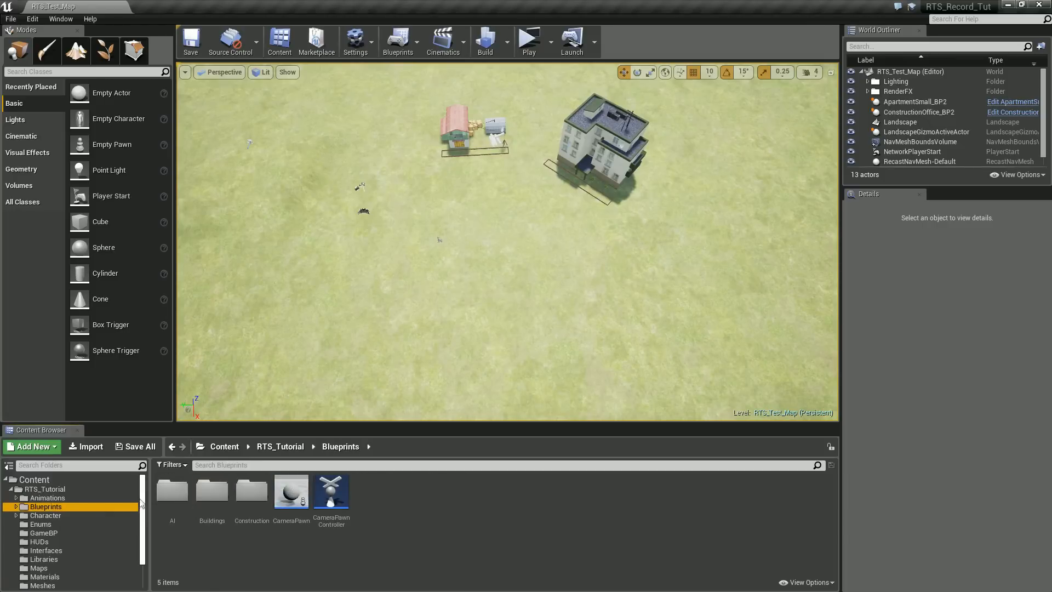
pyautogui.doubleClick(183, 497)
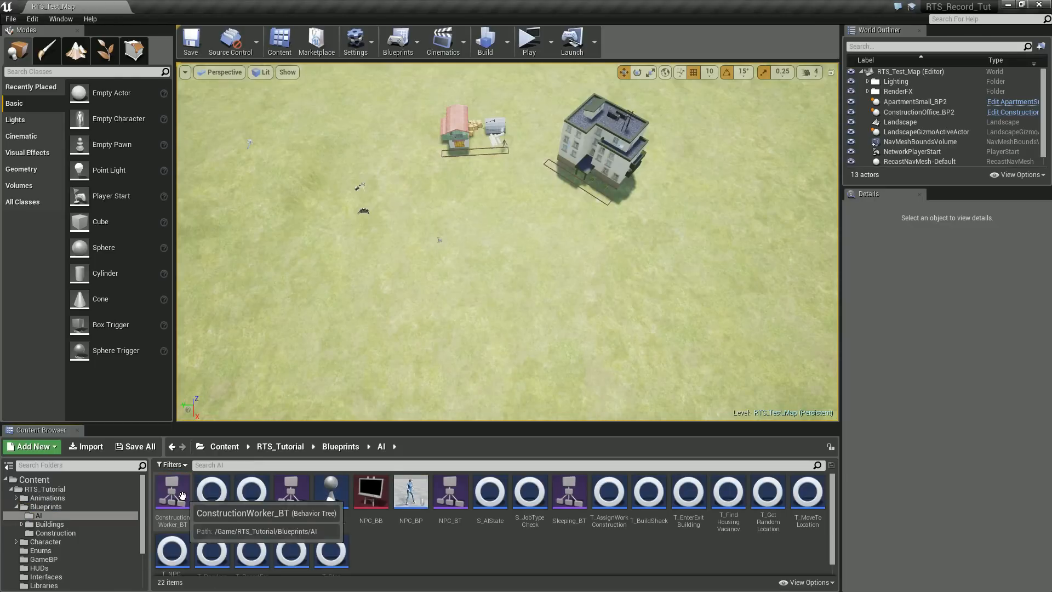
pyautogui.doubleClick(459, 498)
pyautogui.moveTo(197, 241); pyautogui.dragTo(398, 280, button='right')
pyautogui.moveTo(159, 239); pyautogui.dragTo(264, 232, button='right')
pyautogui.scroll(-1, 264, 231)
pyautogui.scroll(-1, 341, 219)
pyautogui.scroll(-1, 341, 220)
pyautogui.moveTo(435, 232); pyautogui.dragTo(380, 284, button='right')
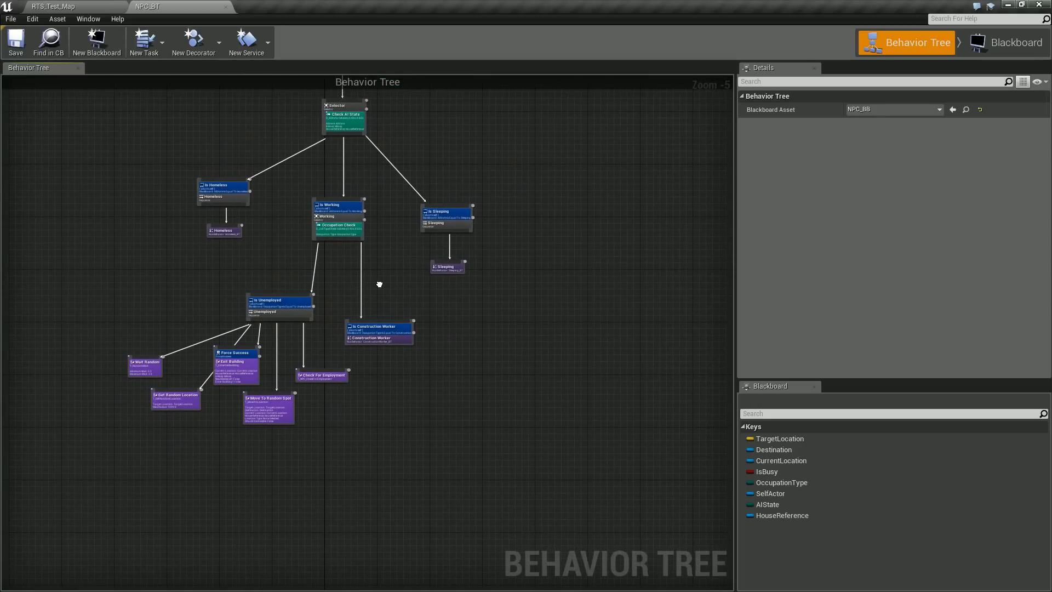
# Run RTS_Test_Map in a game preview and raise the in-game time speed to 5
pyautogui.click(98, 13)
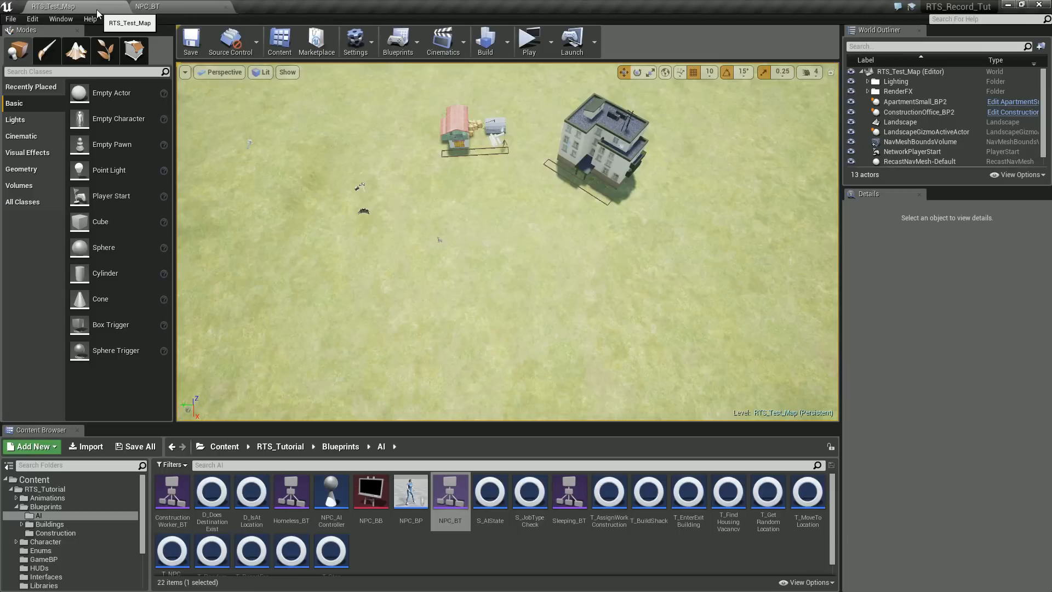
pyautogui.click(532, 41)
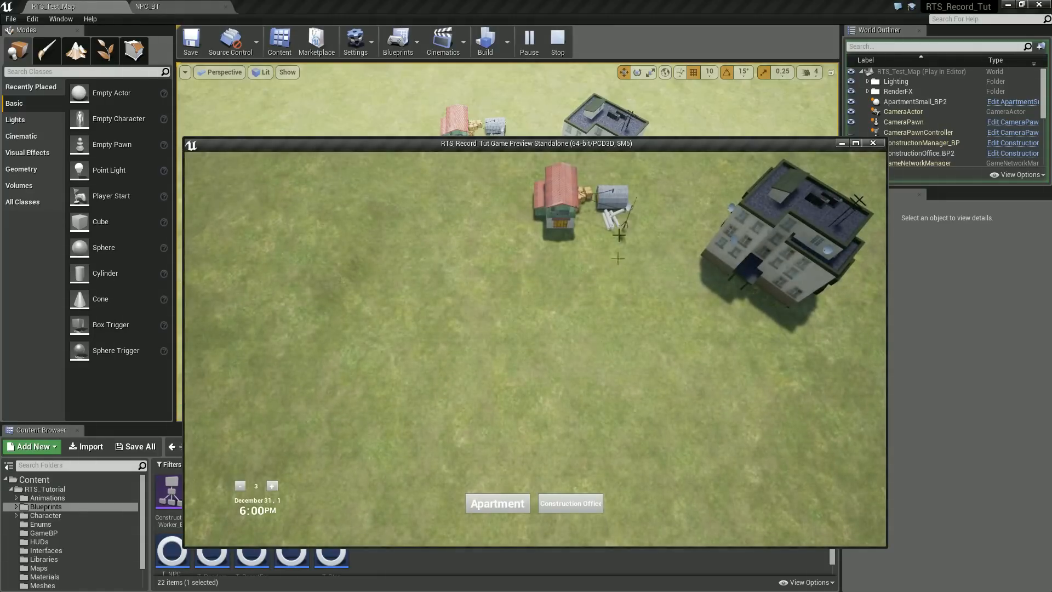
pyautogui.scroll(3, 581, 341)
pyautogui.moveTo(577, 329)
pyautogui.mouseDown(button='middle')
pyautogui.moveTo(559, 294)
pyautogui.moveTo(574, 334)
pyautogui.mouseUp(button='middle')
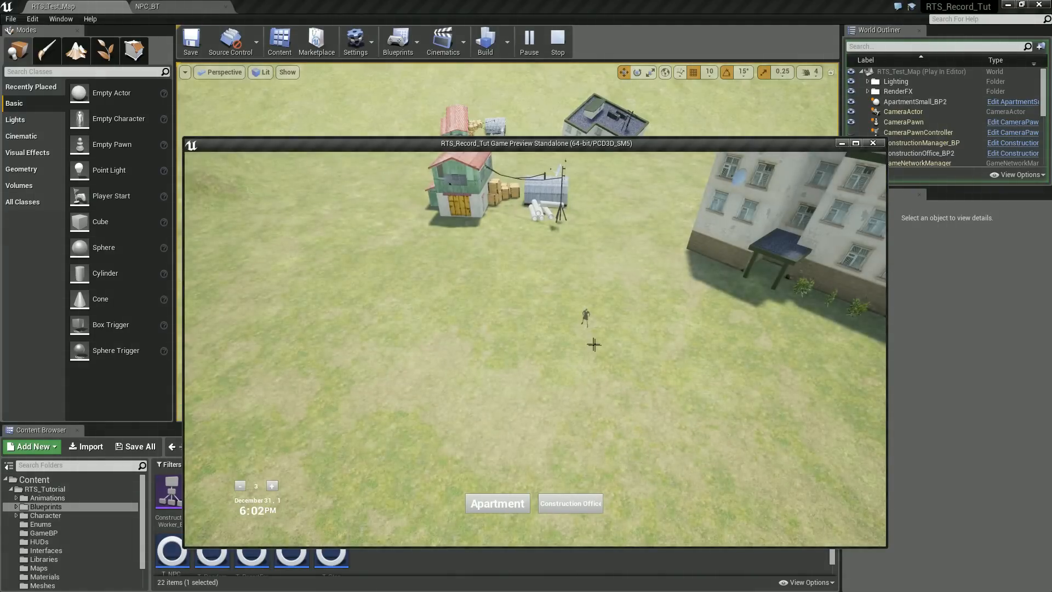
pyautogui.click(272, 486)
pyautogui.click(272, 485)
# Place a new Construction Office on the open grass near the existing office in the running game
pyautogui.click(563, 505)
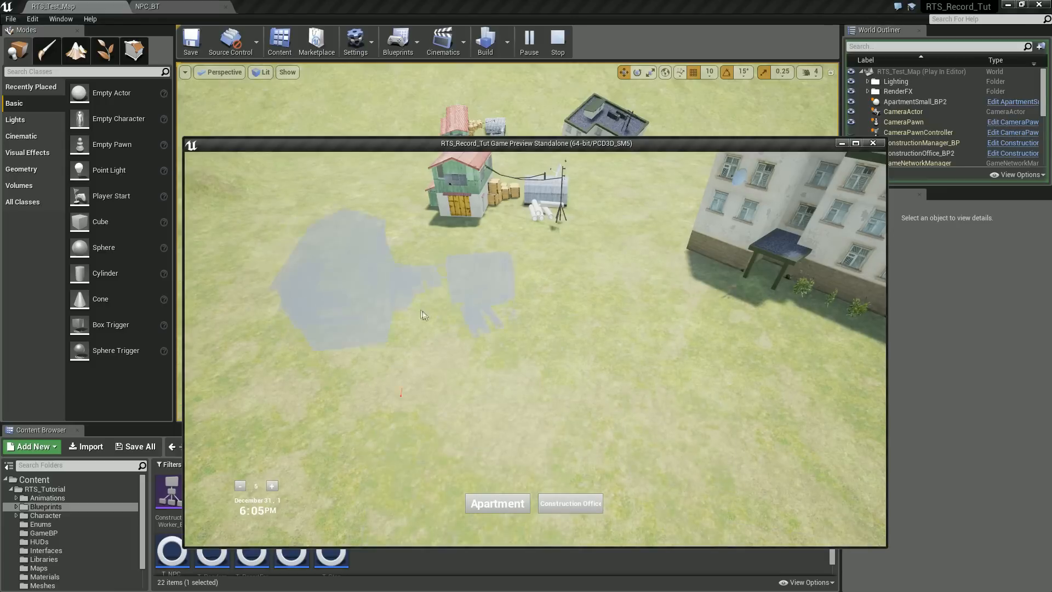
pyautogui.click(425, 319)
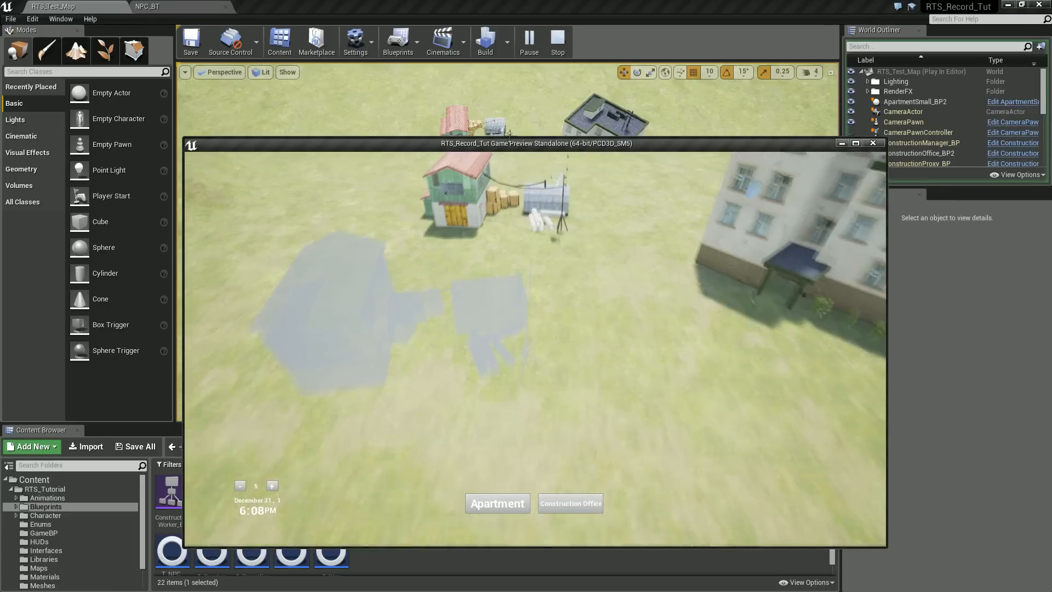
# Move the game preview out of the way and examine the active branches of NPC_BT during simulation
pyautogui.moveTo(506, 143); pyautogui.dragTo(1051, 98)
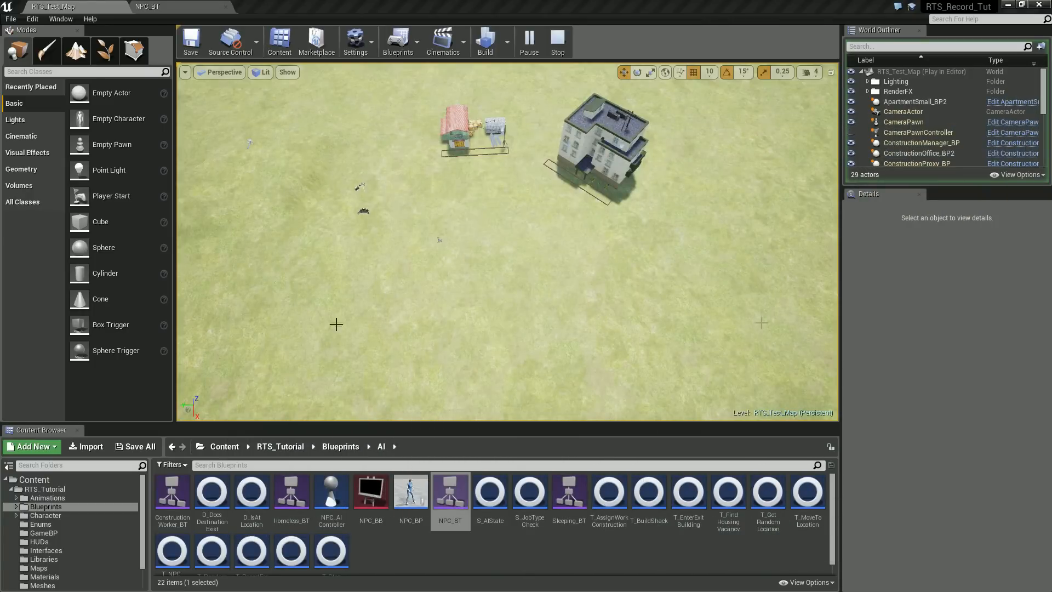
pyautogui.click(188, 9)
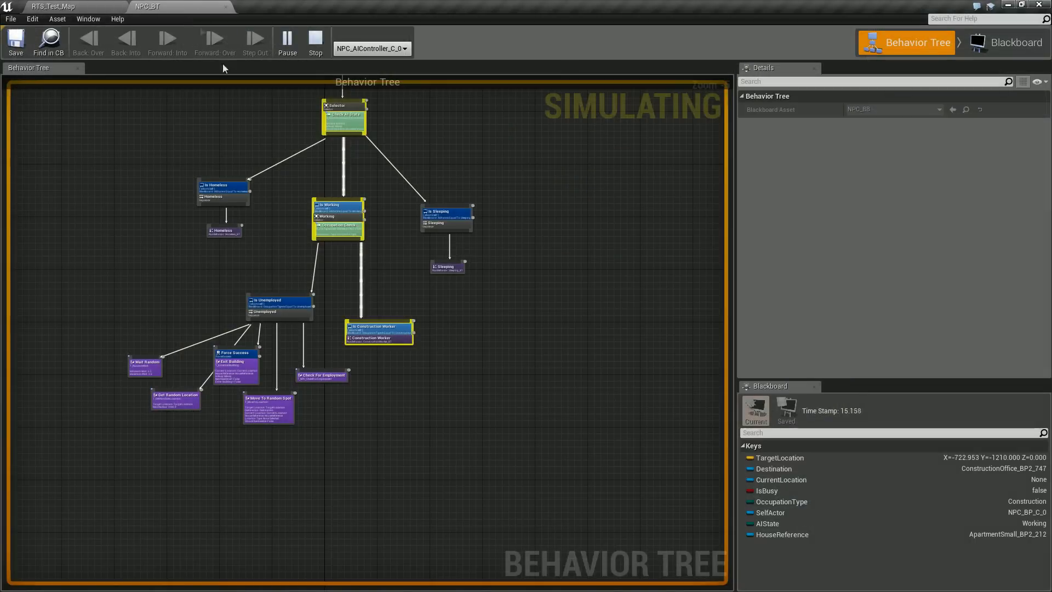
pyautogui.scroll(3, 375, 315)
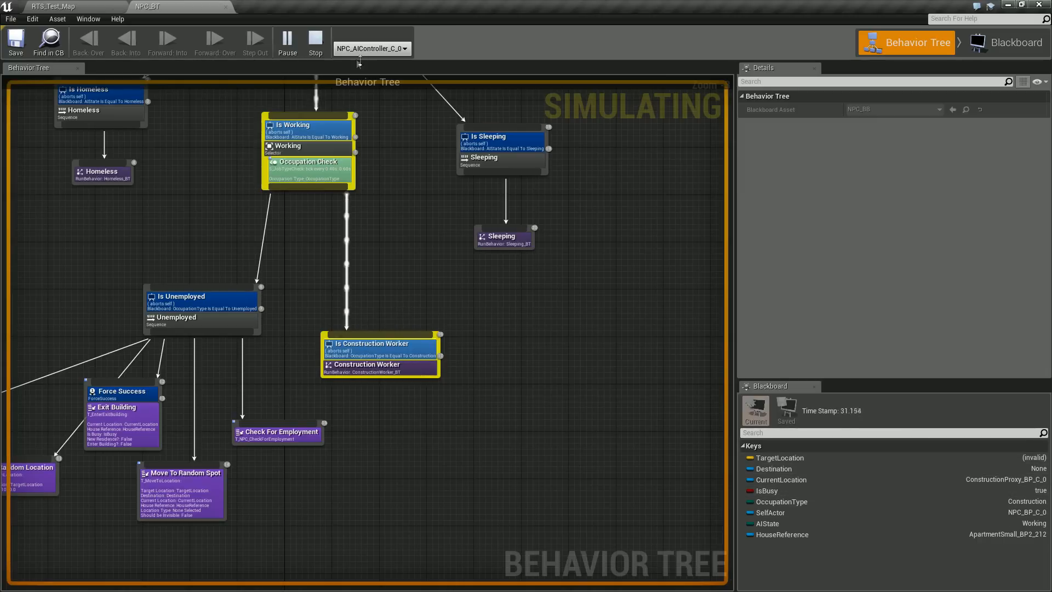
# Pause the simulation to inspect ConstructionWorker_BT, resume it briefly and pause it again
pyautogui.click(287, 41)
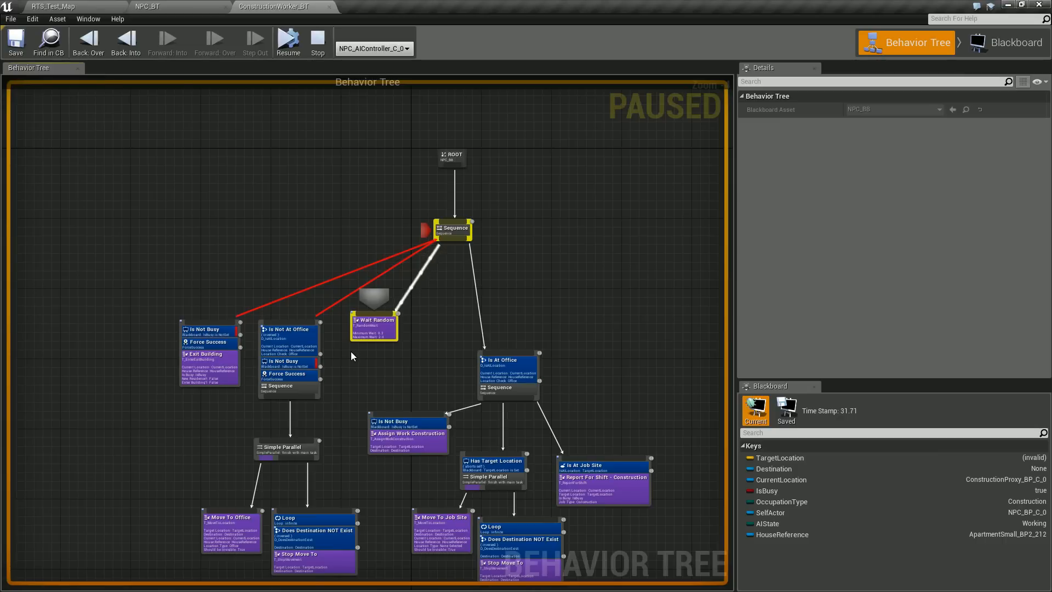
pyautogui.moveTo(443, 363); pyautogui.dragTo(365, 287, button='right')
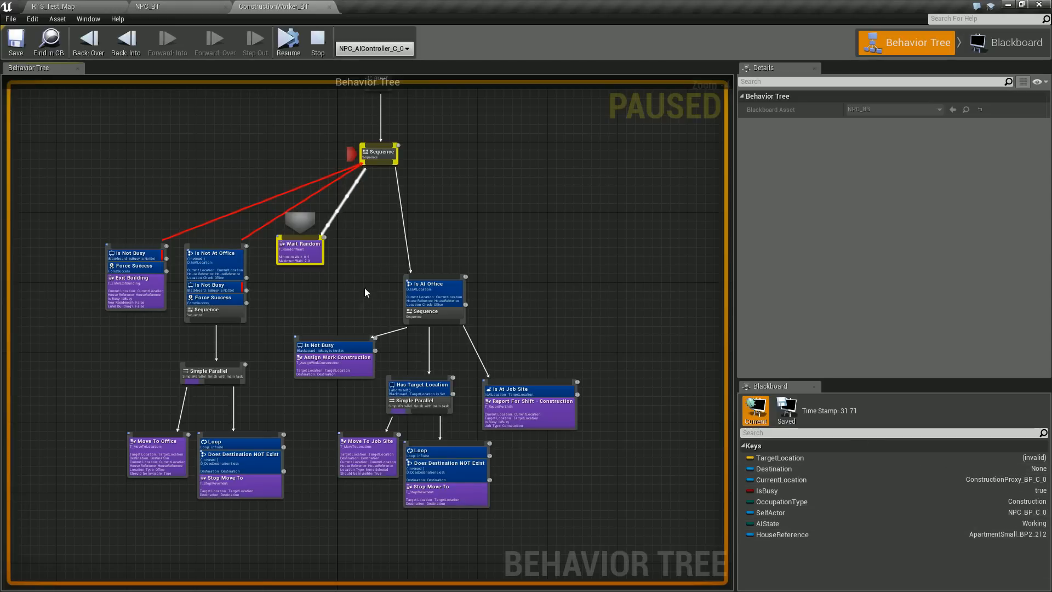
pyautogui.click(290, 44)
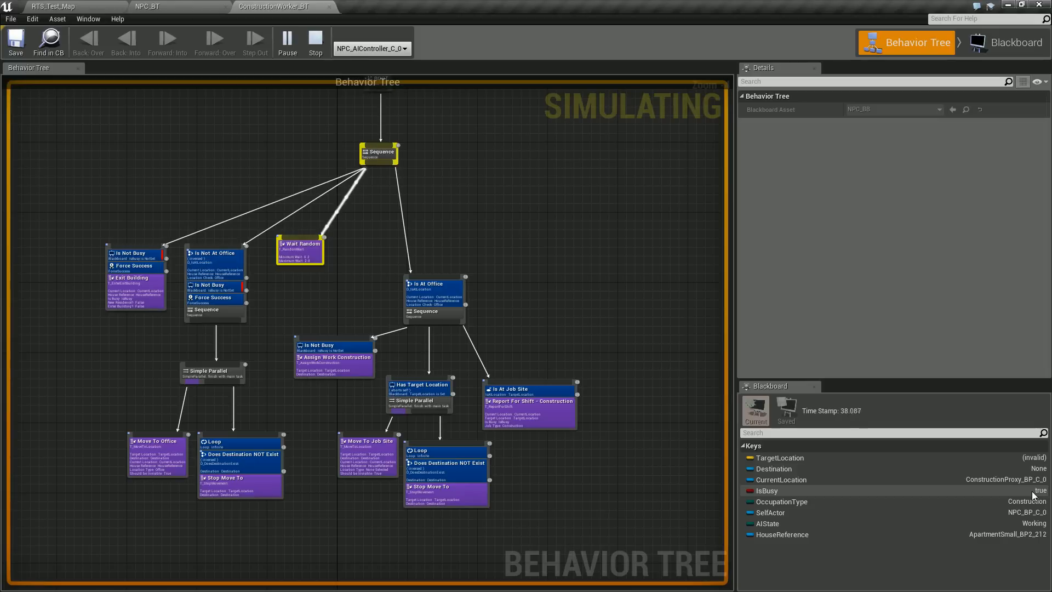
pyautogui.click(285, 52)
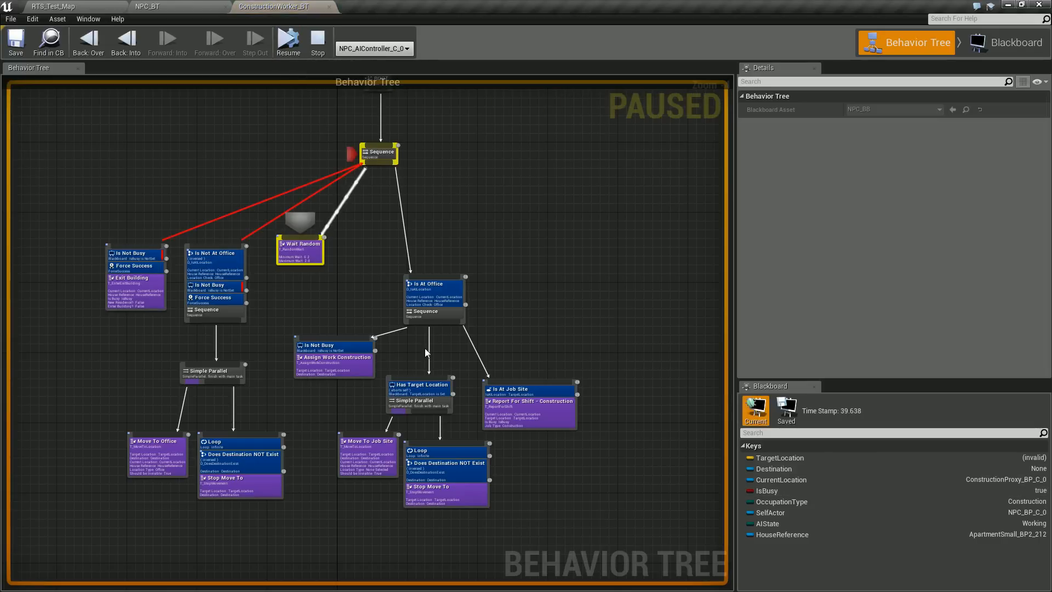
# Add a breakpoint to the Is At Office sequence node in ConstructionWorker_BT and resume the simulation
pyautogui.click(420, 292)
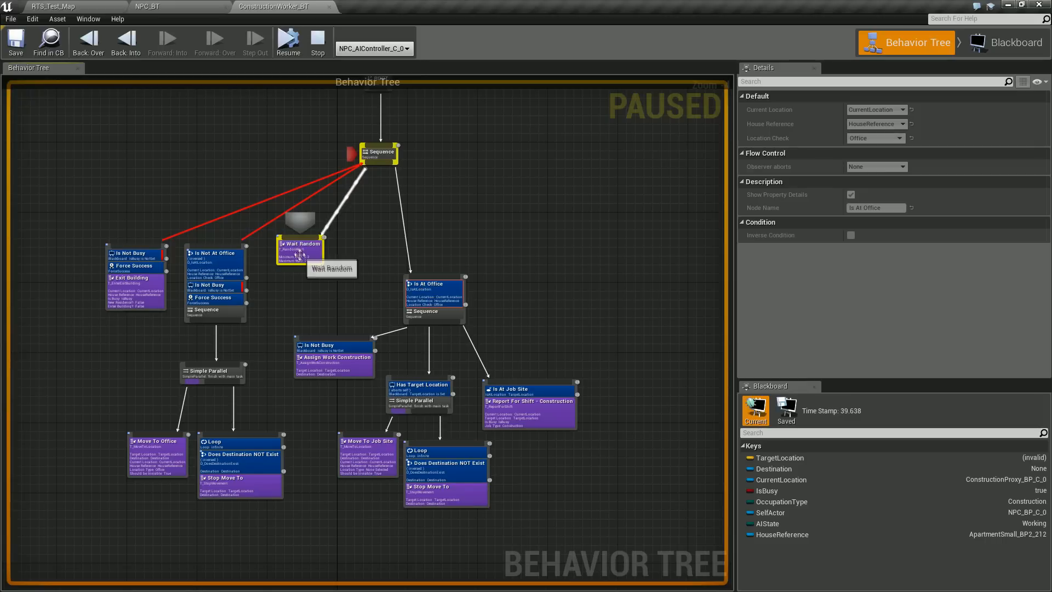
pyautogui.rightClick(416, 313)
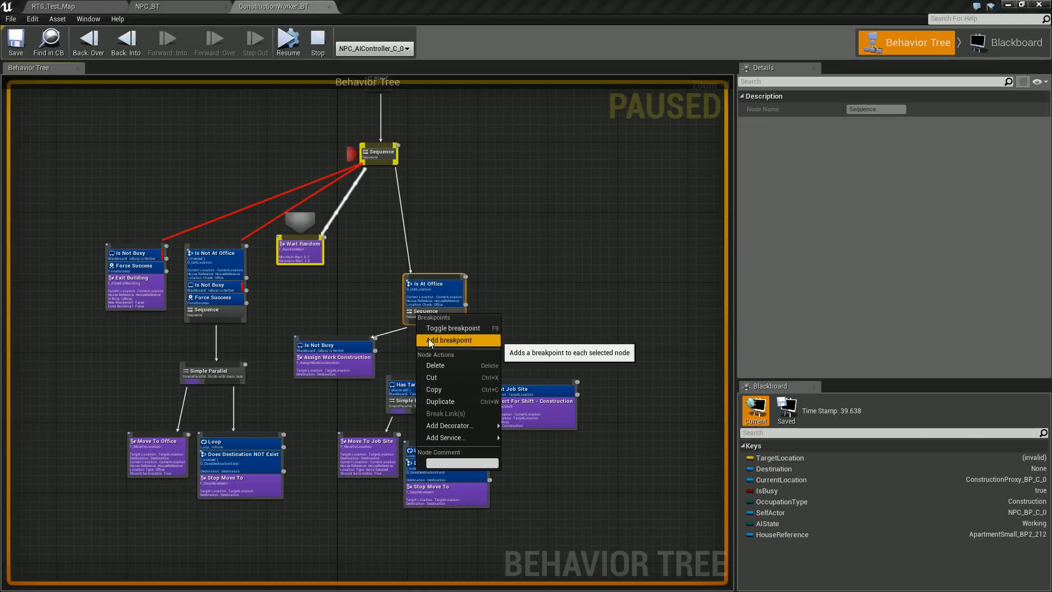
pyautogui.click(428, 340)
pyautogui.click(289, 43)
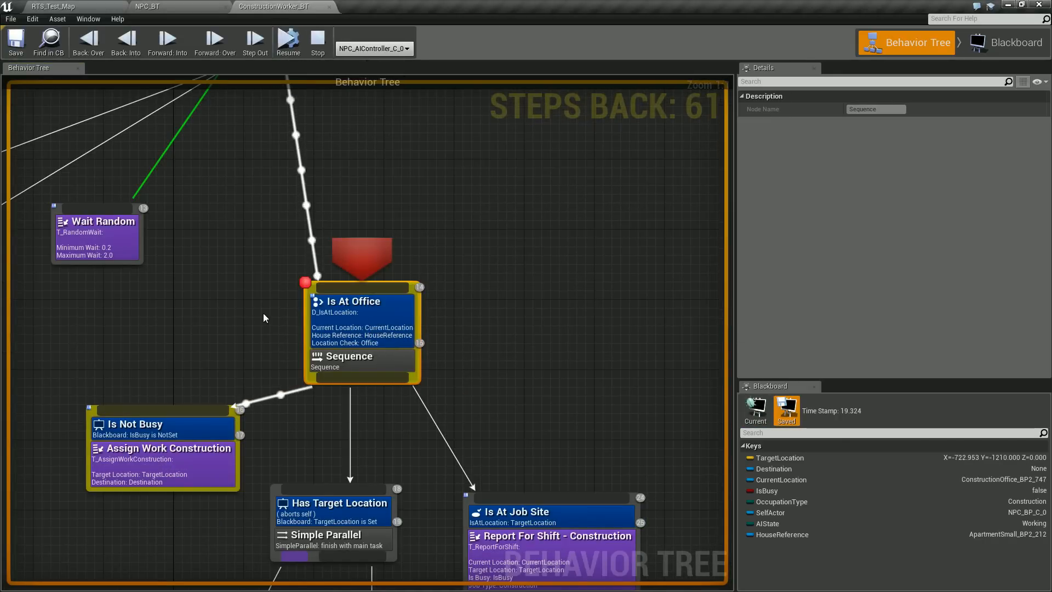
# Examine the execution path at the Is At Office breakpoint, then stop the simulation
pyautogui.scroll(-2, 264, 325)
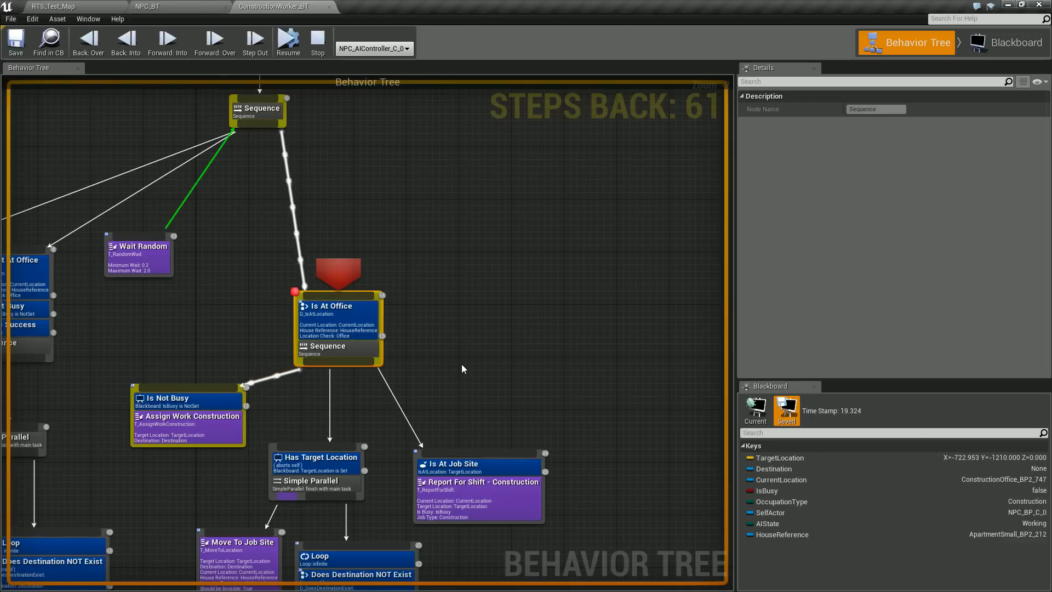
pyautogui.scroll(-2, 143, 334)
pyautogui.moveTo(161, 443); pyautogui.dragTo(286, 399, button='right')
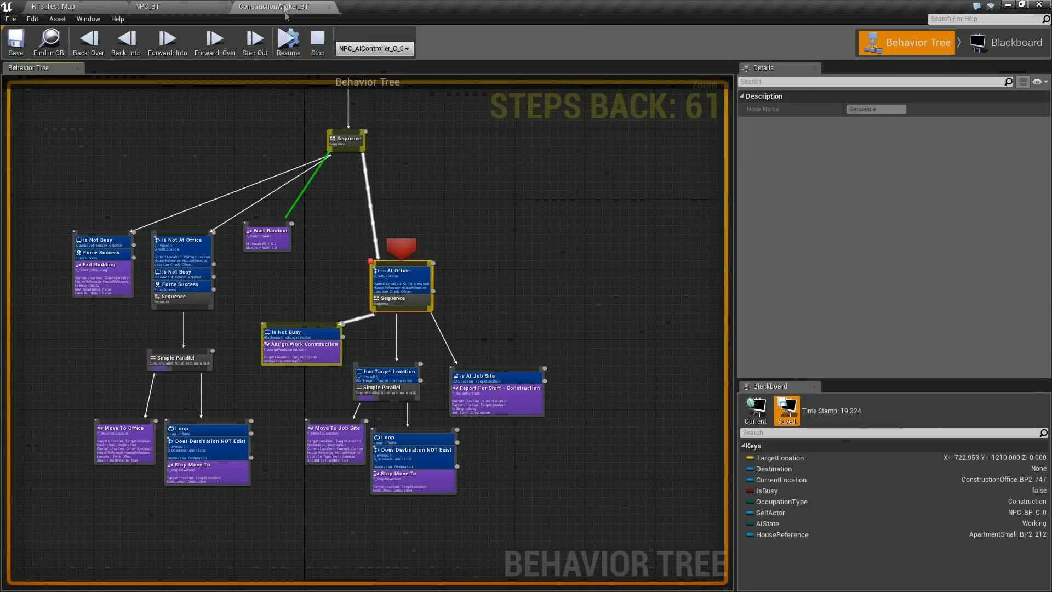
pyautogui.click(317, 48)
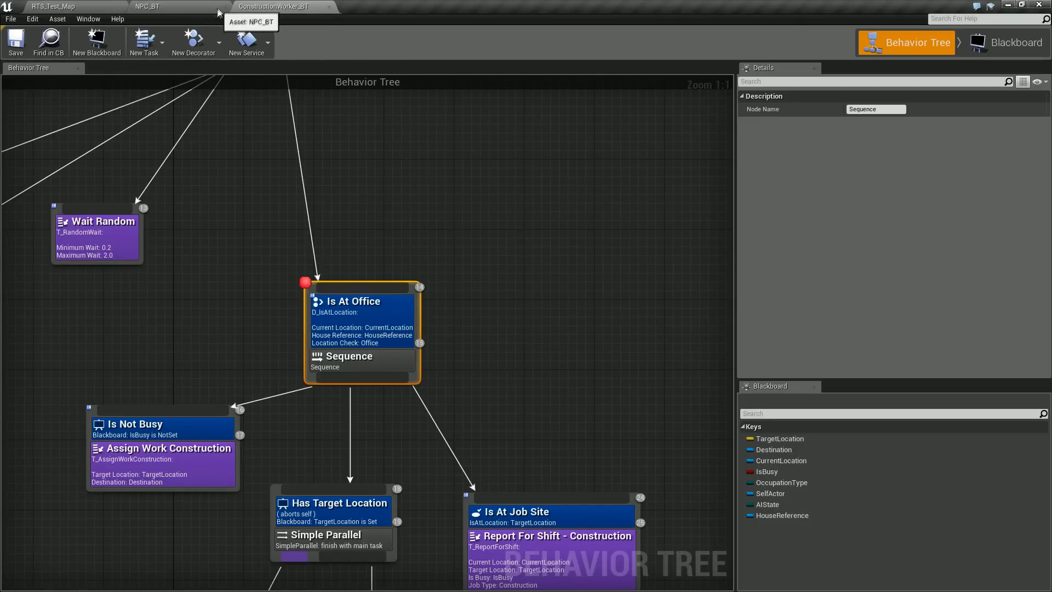
# Examine the ConstructionWorker_BT layout and the NPC_BT branches down to the Is Construction Worker node
pyautogui.scroll(-7, 310, 219)
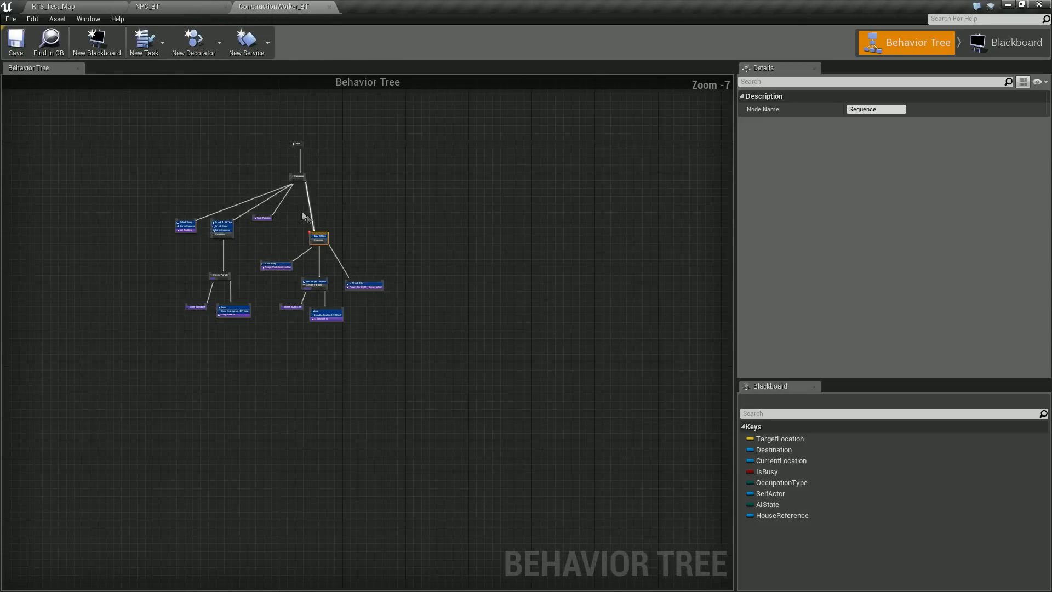
pyautogui.scroll(3, 307, 231)
pyautogui.click(186, 10)
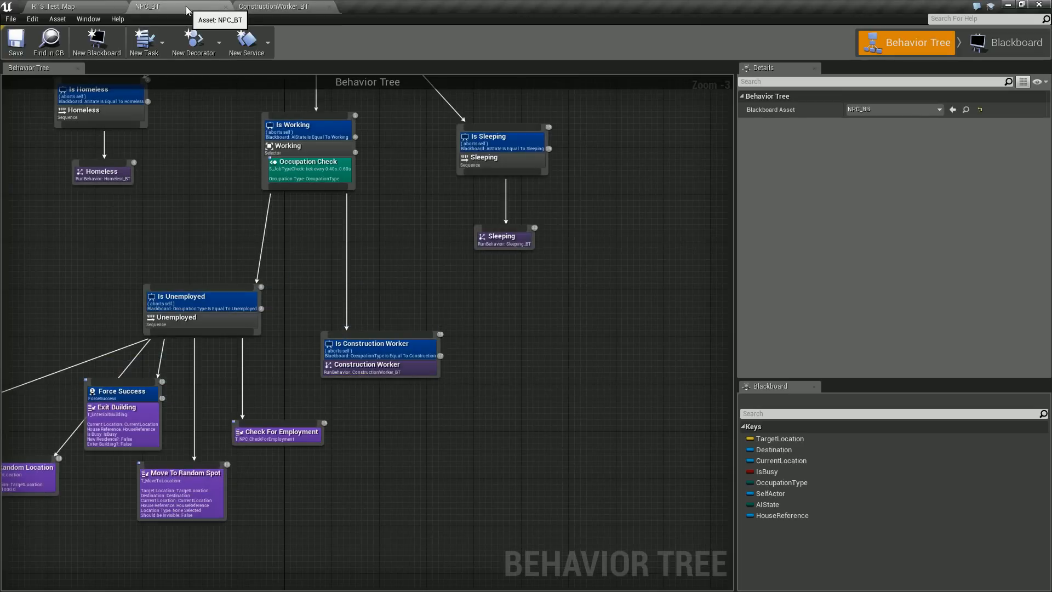
pyautogui.moveTo(282, 360); pyautogui.dragTo(378, 294, button='right')
pyautogui.scroll(-1, 172, 253)
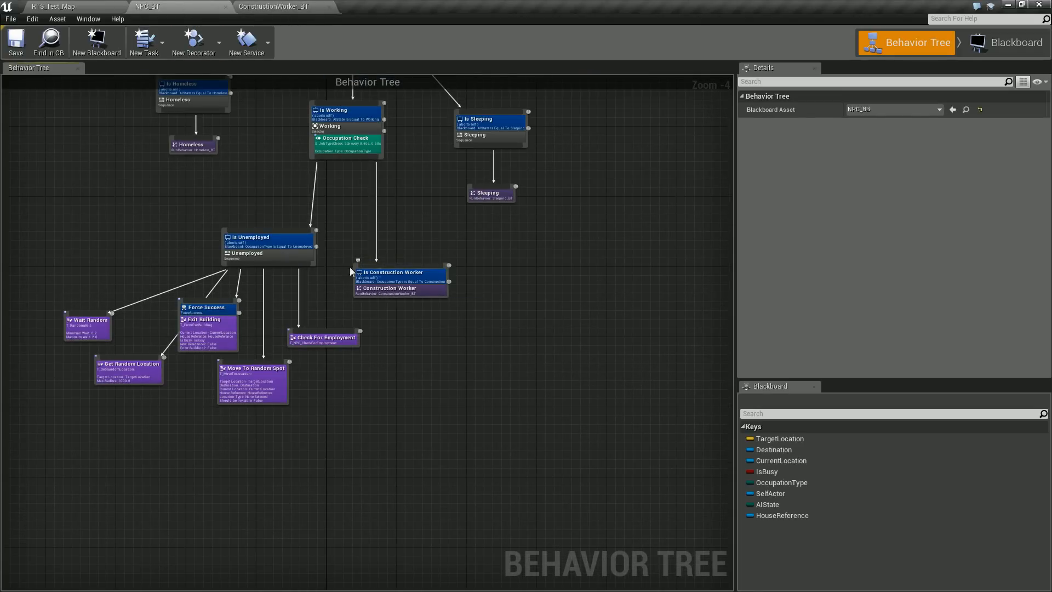
pyautogui.scroll(-2, 350, 267)
pyautogui.moveTo(323, 214); pyautogui.dragTo(367, 282, button='right')
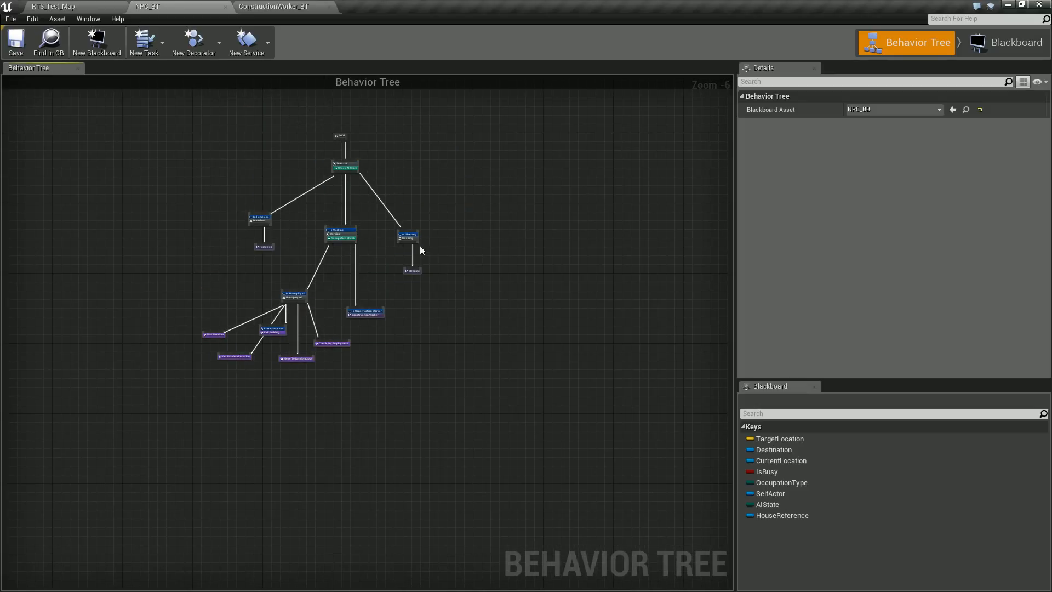
pyautogui.scroll(2, 384, 279)
pyautogui.moveTo(373, 324); pyautogui.dragTo(376, 268, button='right')
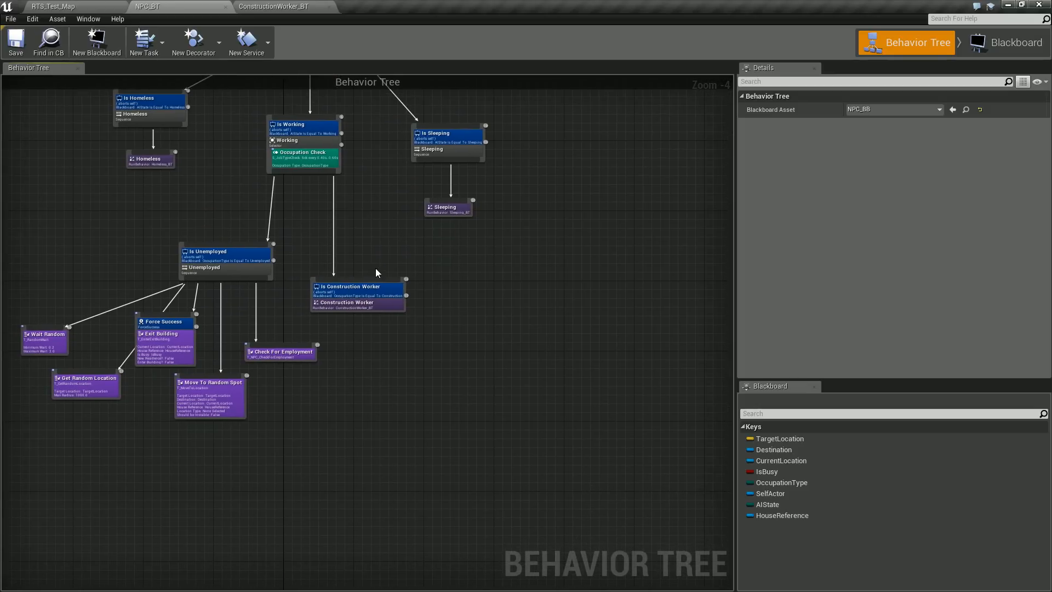
pyautogui.moveTo(429, 339); pyautogui.dragTo(441, 307, button='right')
pyautogui.scroll(1, 387, 293)
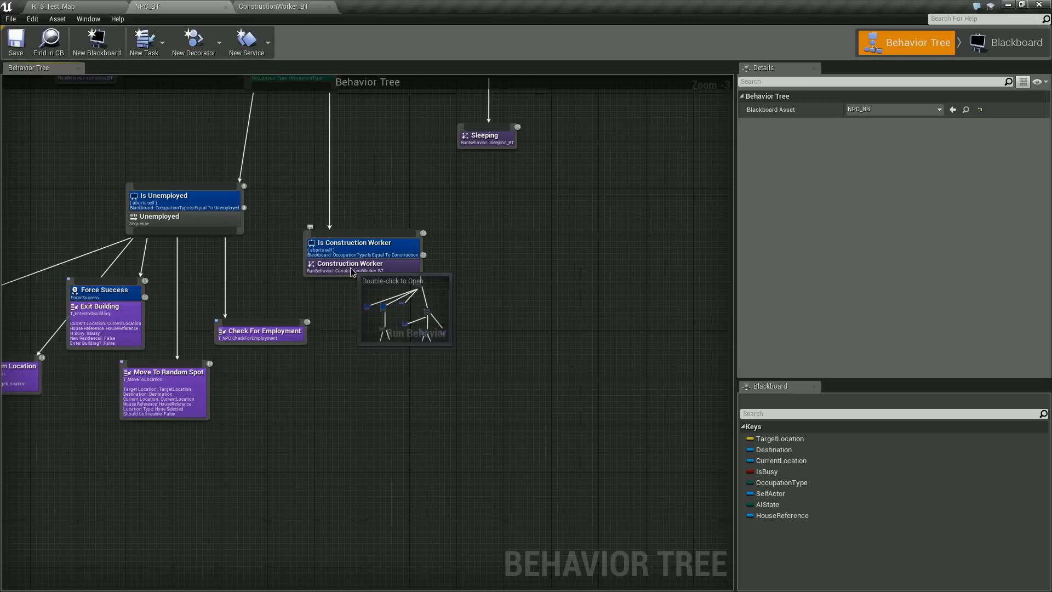
# Shift the Construction Worker node slightly to the right in the NPC_BT graph
pyautogui.moveTo(357, 276); pyautogui.dragTo(376, 274)
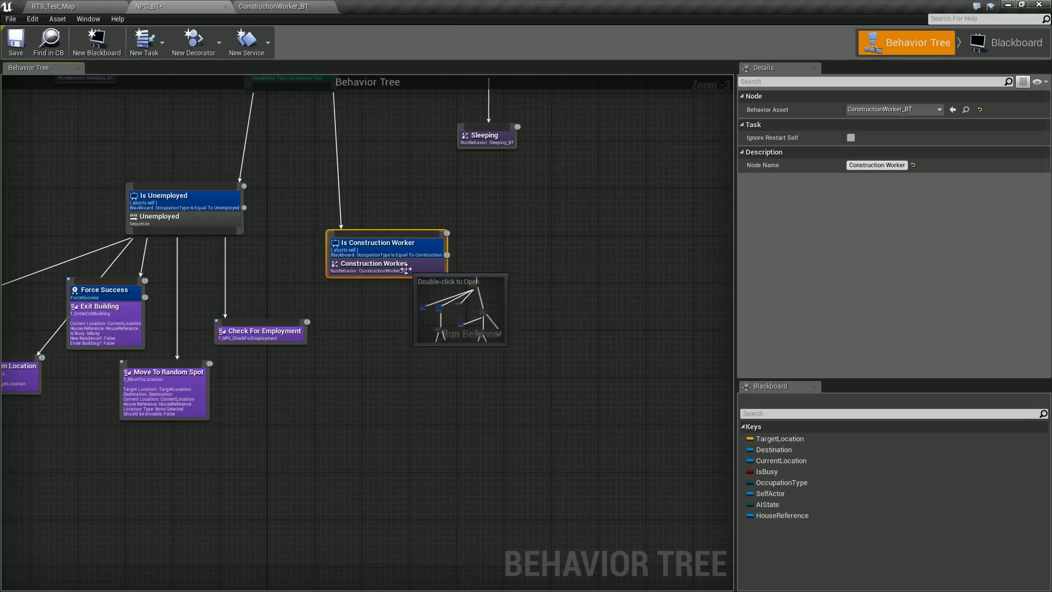
pyautogui.moveTo(380, 269); pyautogui.dragTo(392, 273)
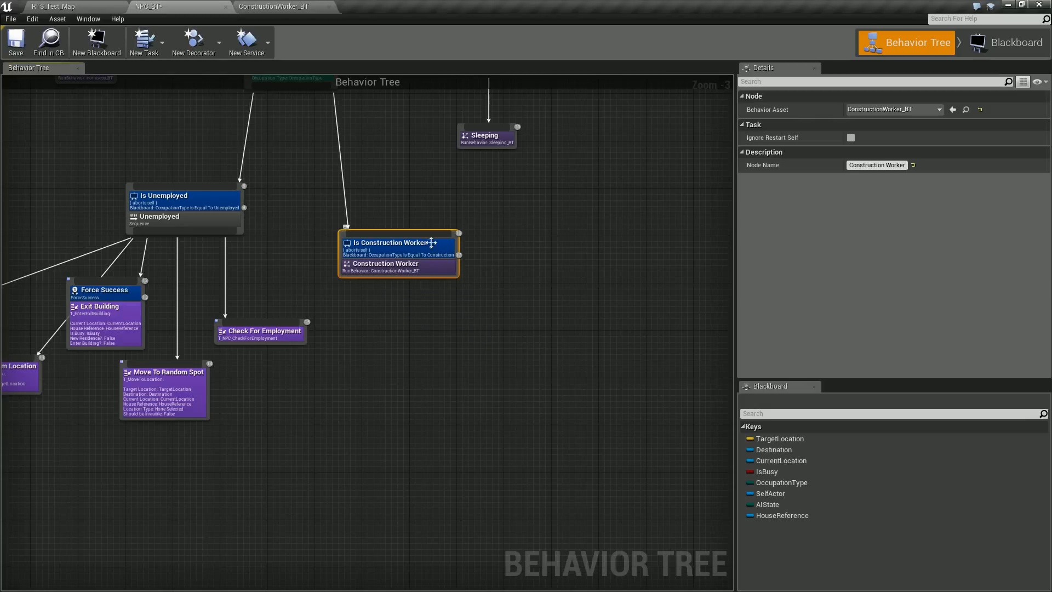
# Open Sleeping_BT from the Sleeping node and inspect its Is At House branch with the Go To Sleep task
pyautogui.moveTo(496, 193); pyautogui.dragTo(477, 239, button='right')
pyautogui.click(473, 188)
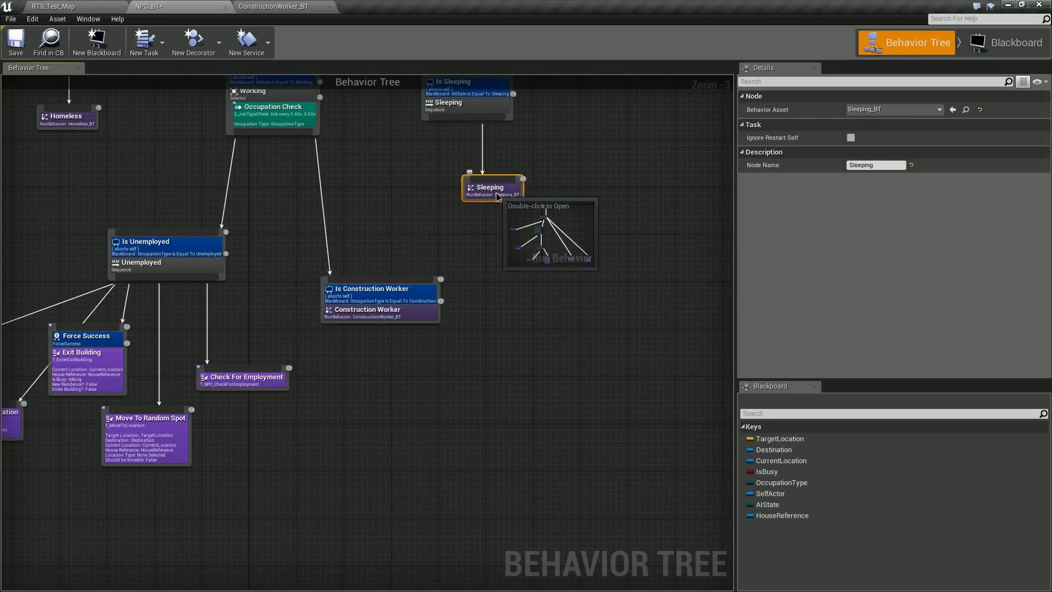
pyautogui.moveTo(504, 126); pyautogui.dragTo(535, 189, button='right')
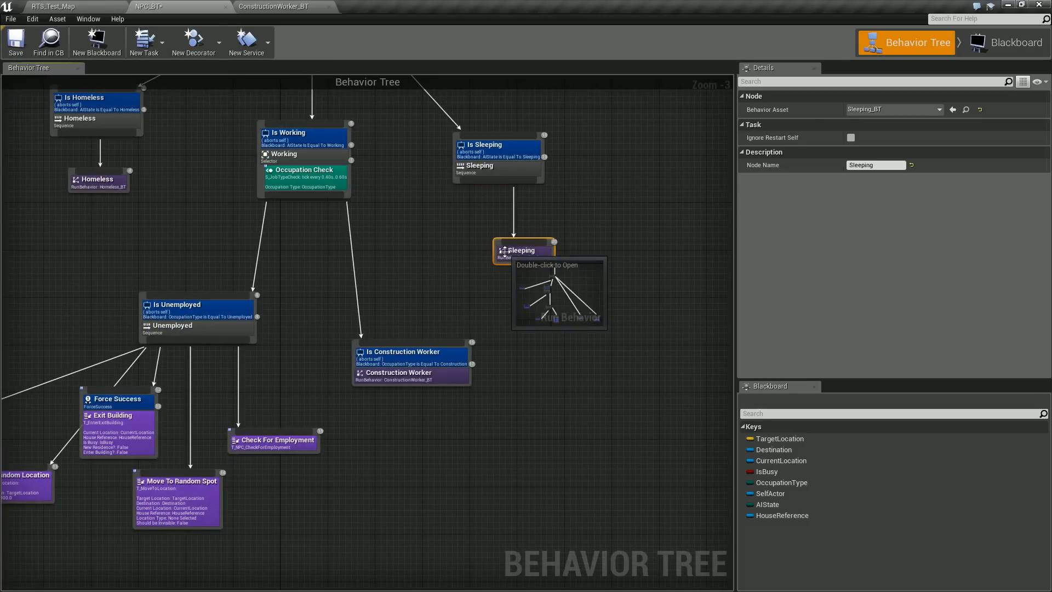
pyautogui.moveTo(331, 1); pyautogui.dragTo(416, 12)
pyautogui.moveTo(369, 295); pyautogui.dragTo(329, 234, button='right')
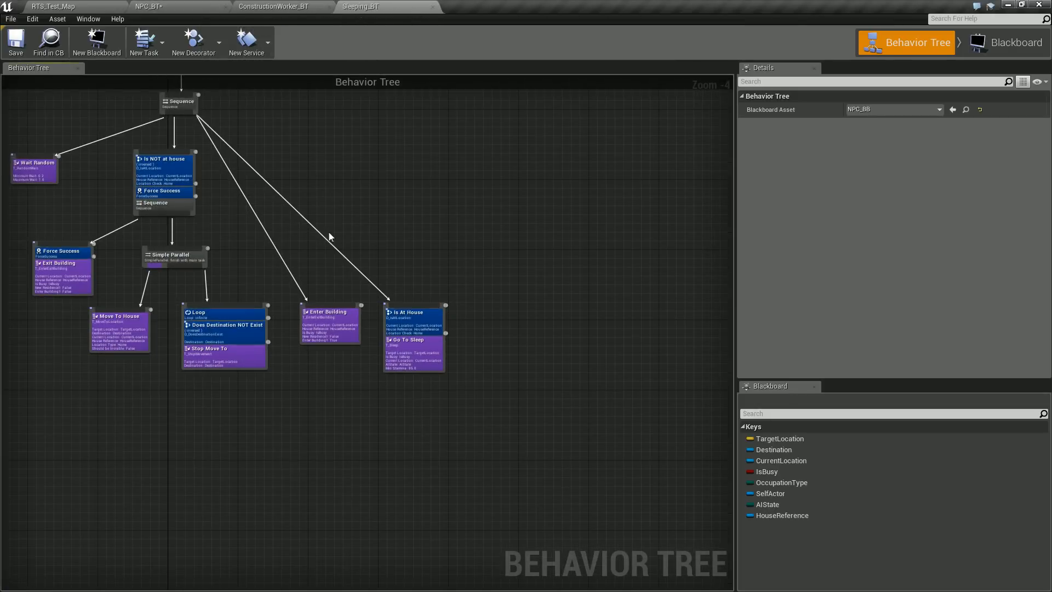
pyautogui.scroll(1, 429, 394)
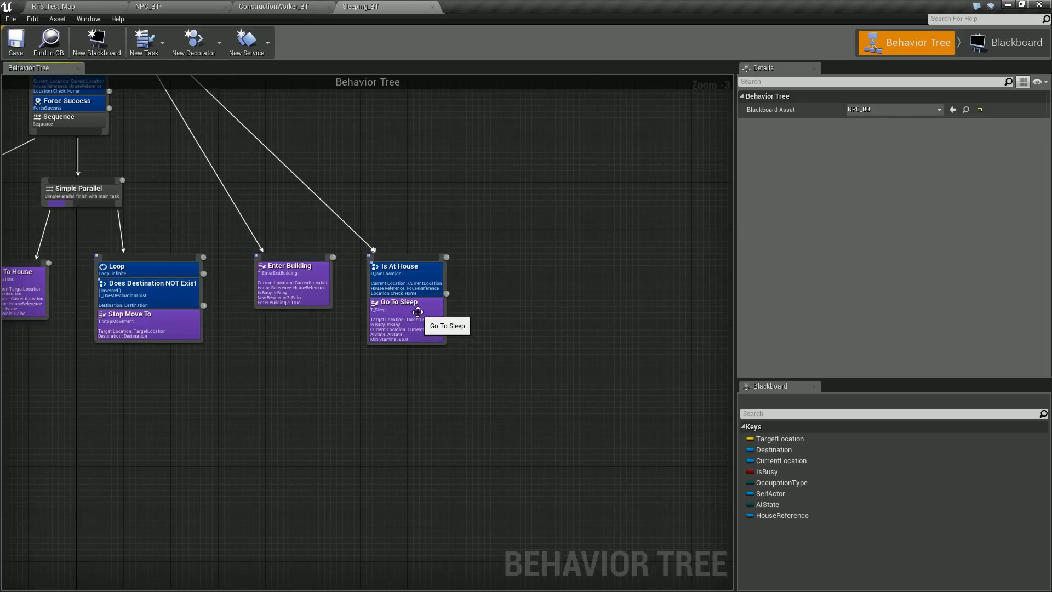
# Open the T_Sleep blueprint from the Go To Sleep task and examine its tick, Finish Execute and Abort logic
pyautogui.doubleClick(416, 318)
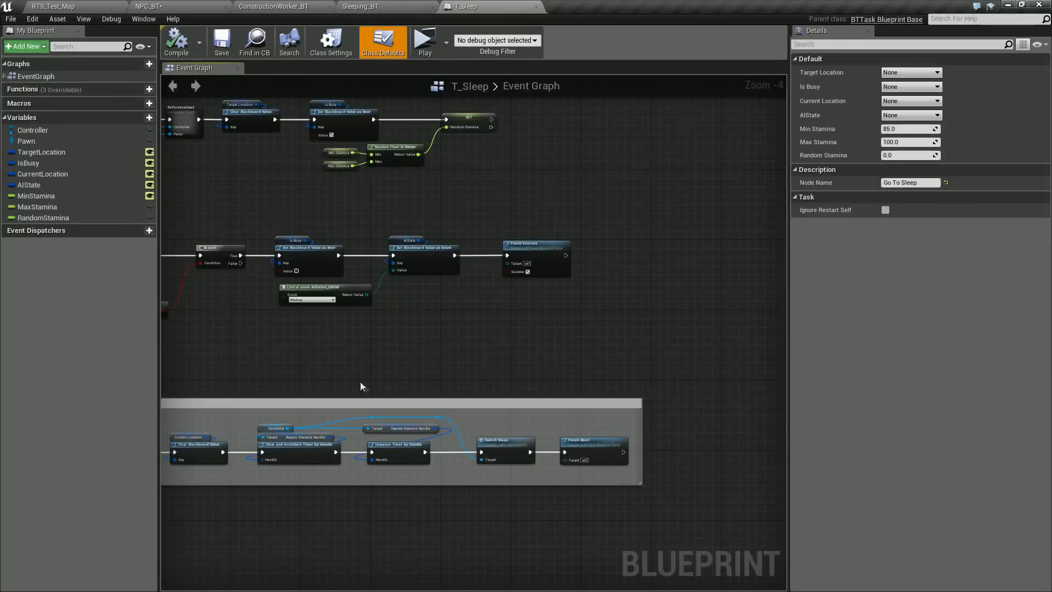
pyautogui.moveTo(364, 382); pyautogui.dragTo(464, 341, button='right')
pyautogui.scroll(1, 510, 268)
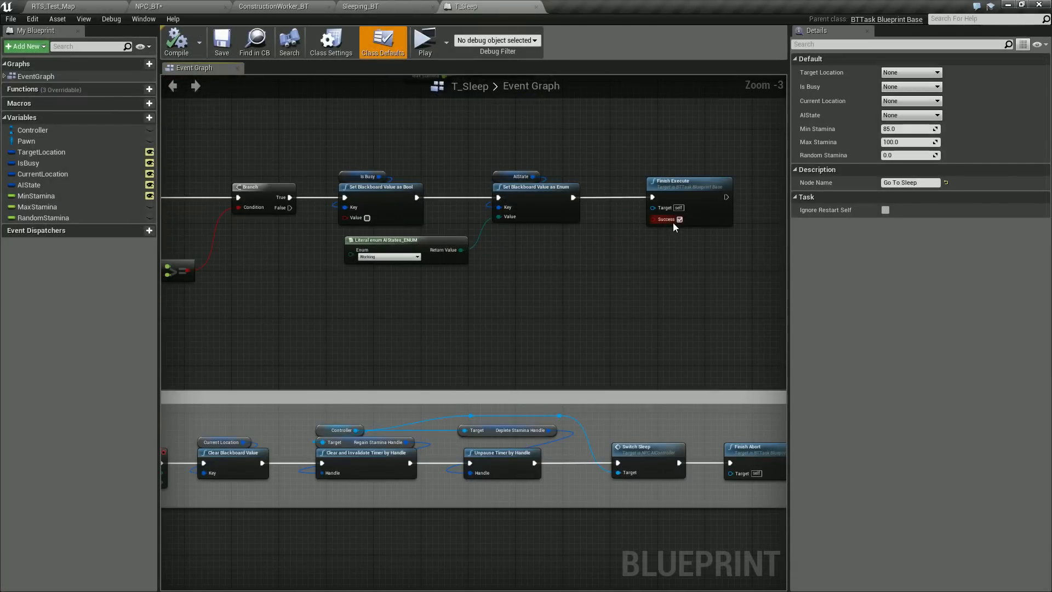
pyautogui.moveTo(567, 153); pyautogui.dragTo(573, 212, button='right')
pyautogui.scroll(-1, 657, 211)
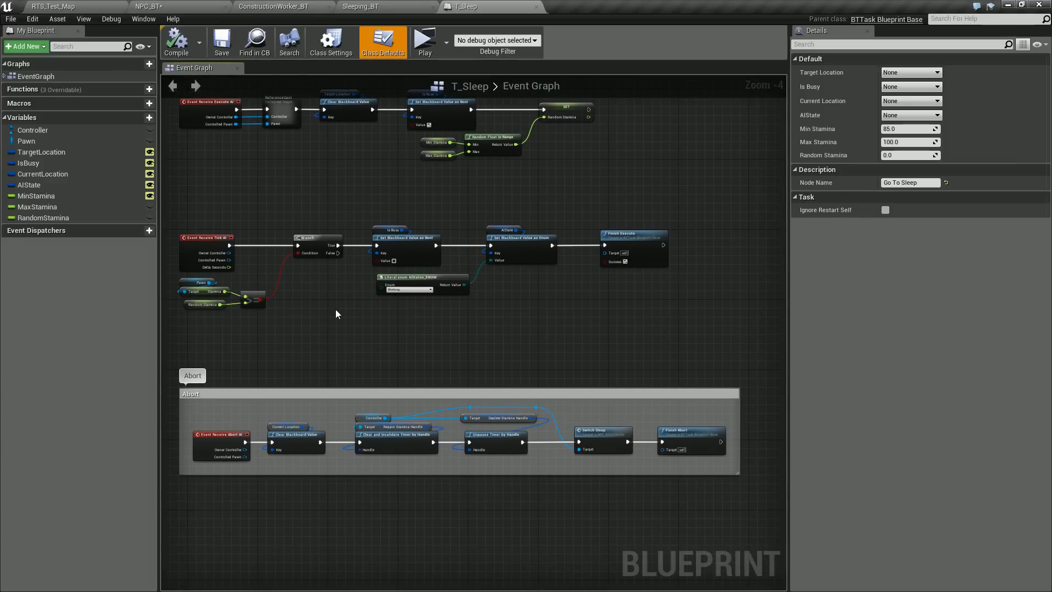
pyautogui.moveTo(310, 308); pyautogui.dragTo(377, 301, button='right')
pyautogui.scroll(1, 373, 265)
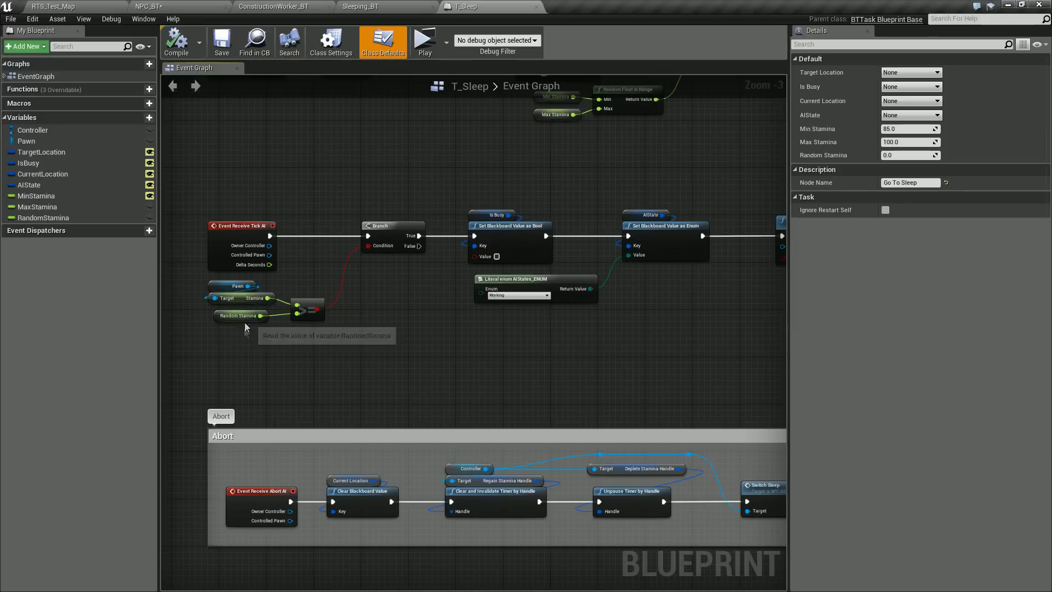
pyautogui.moveTo(577, 198); pyautogui.dragTo(486, 204, button='right')
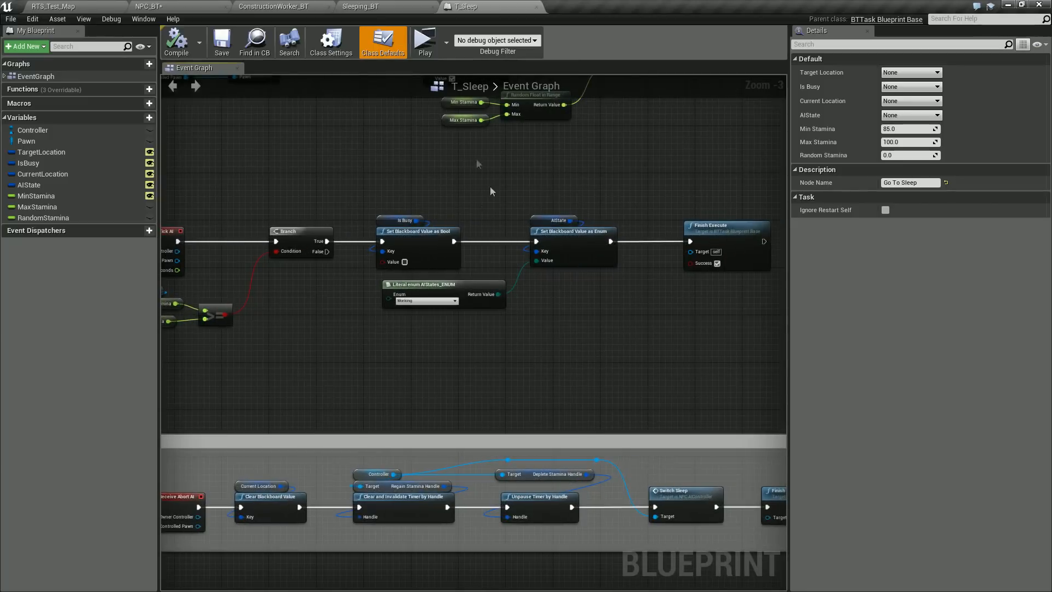
# Compare the branch layouts of Sleeping_BT and ConstructionWorker_BT with the Is Working and Is Sleeping branches of NPC_BT
pyautogui.click(372, 11)
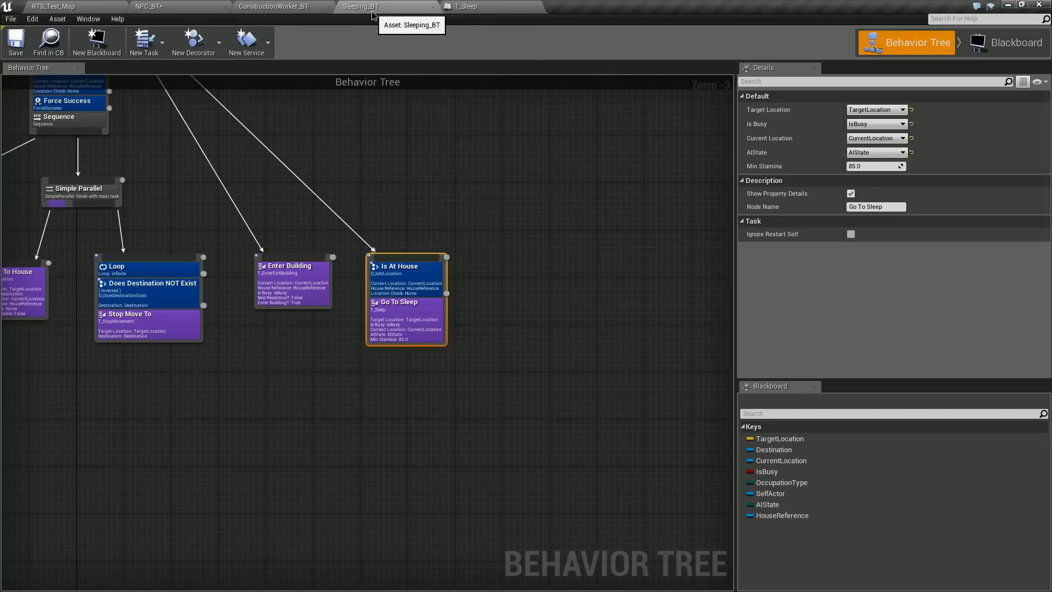
pyautogui.scroll(-1, 359, 288)
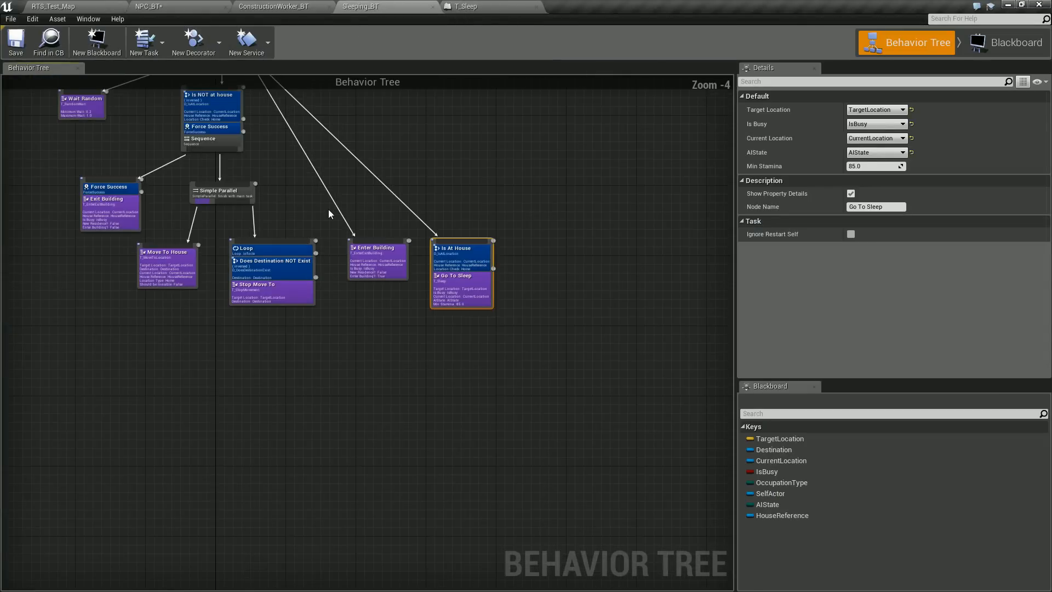
pyautogui.moveTo(320, 201); pyautogui.dragTo(331, 250, button='right')
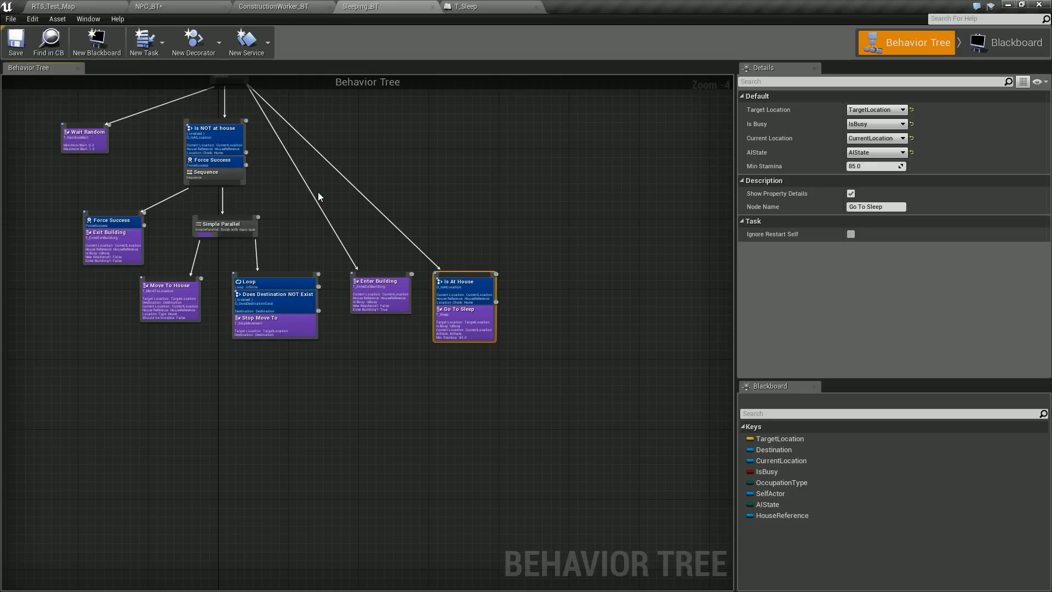
pyautogui.click(280, 11)
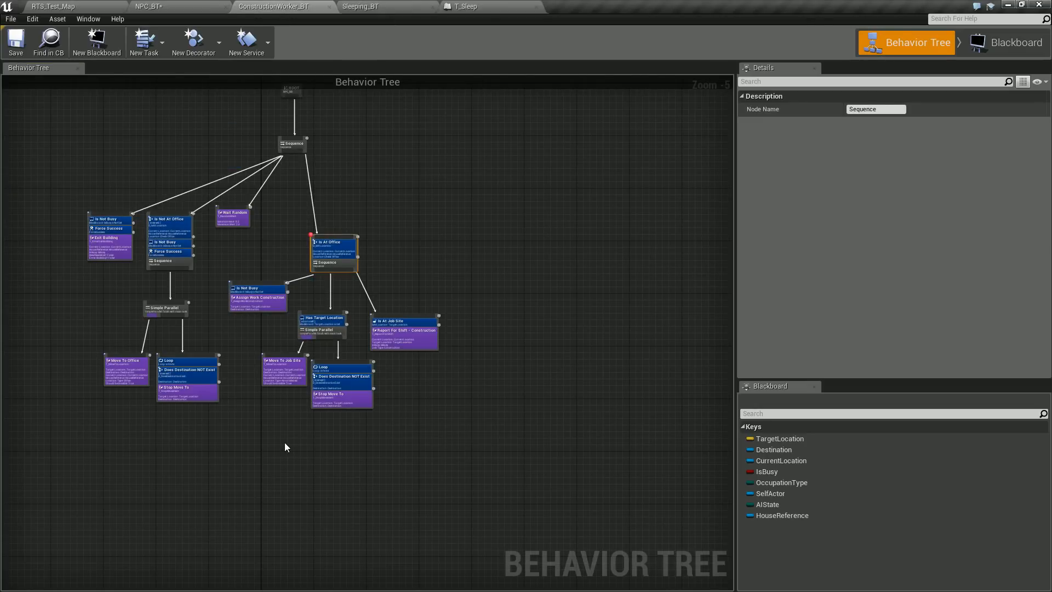
pyautogui.scroll(1, 261, 377)
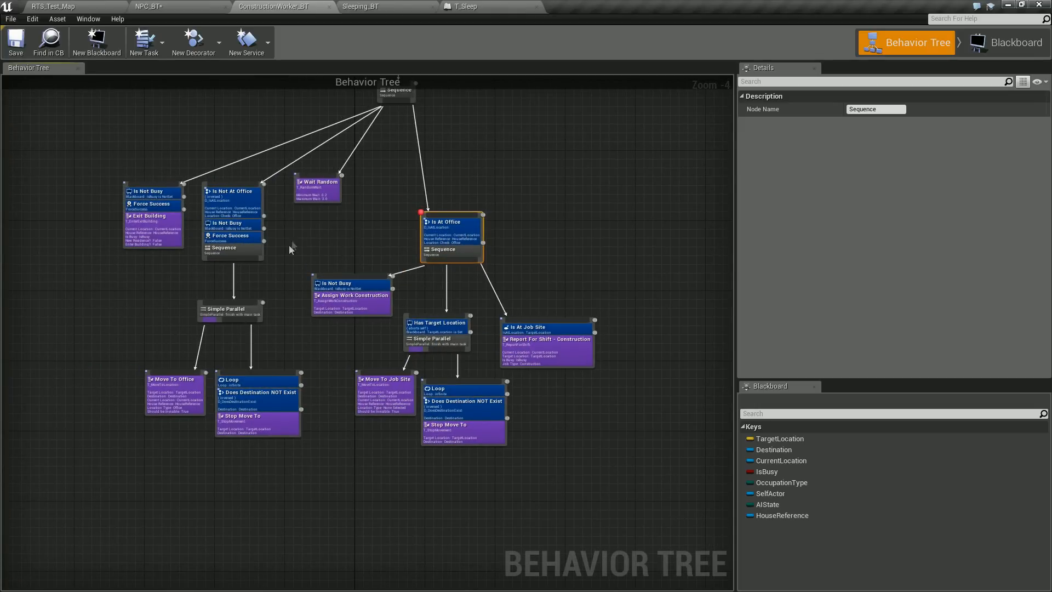
pyautogui.click(206, 7)
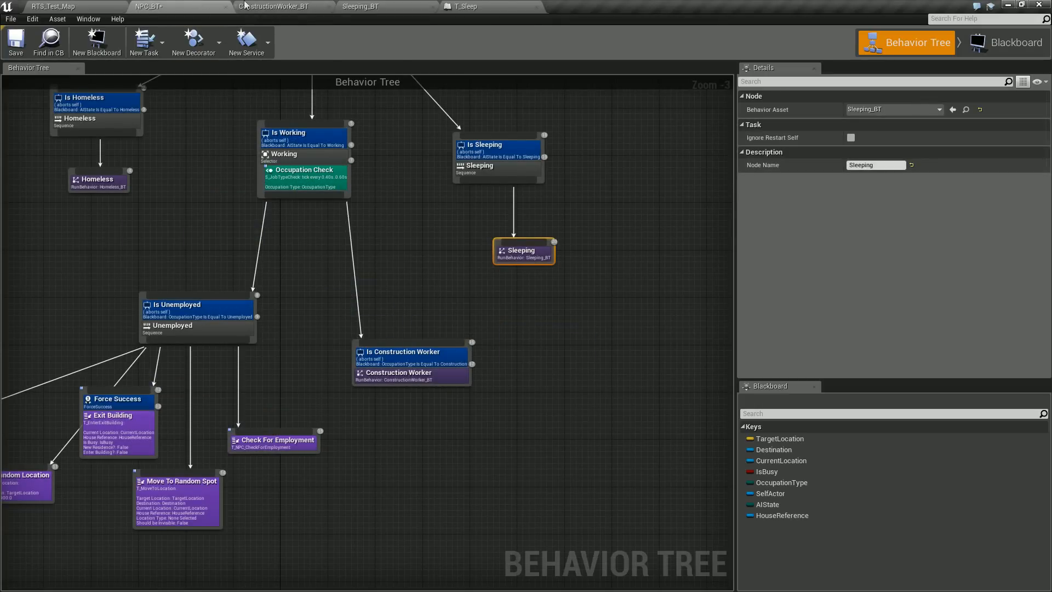
pyautogui.click(268, 8)
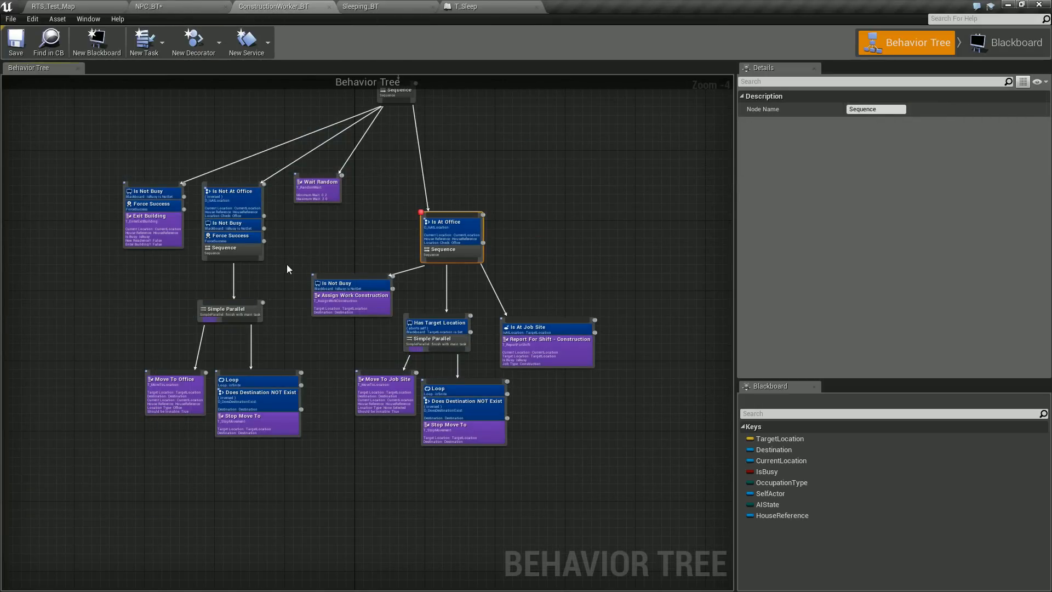
pyautogui.click(181, 7)
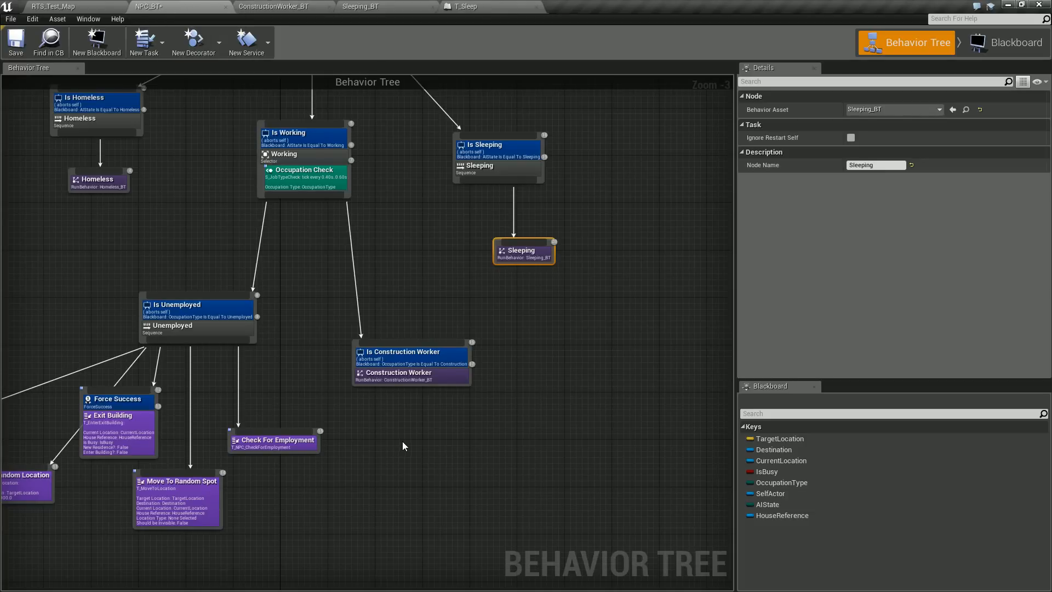
pyautogui.moveTo(380, 471); pyautogui.dragTo(498, 430, button='right')
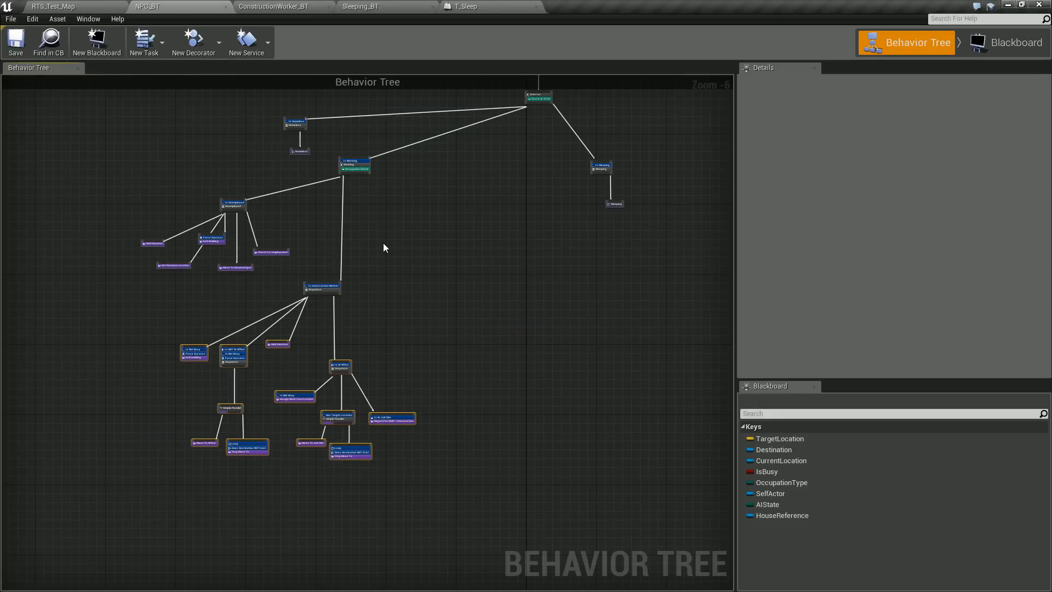
# Examine the NPC_BT hierarchy from the root Selector through Is Homeless and Is Working to the Is Construction Worker sequence
pyautogui.moveTo(390, 220); pyautogui.dragTo(418, 269, button='right')
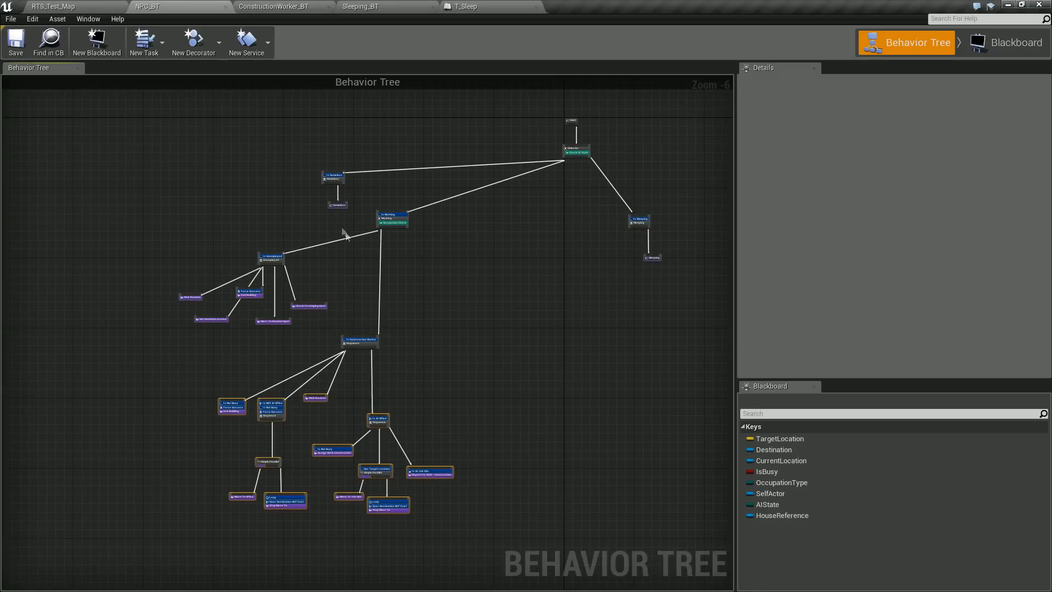
pyautogui.scroll(1, 339, 223)
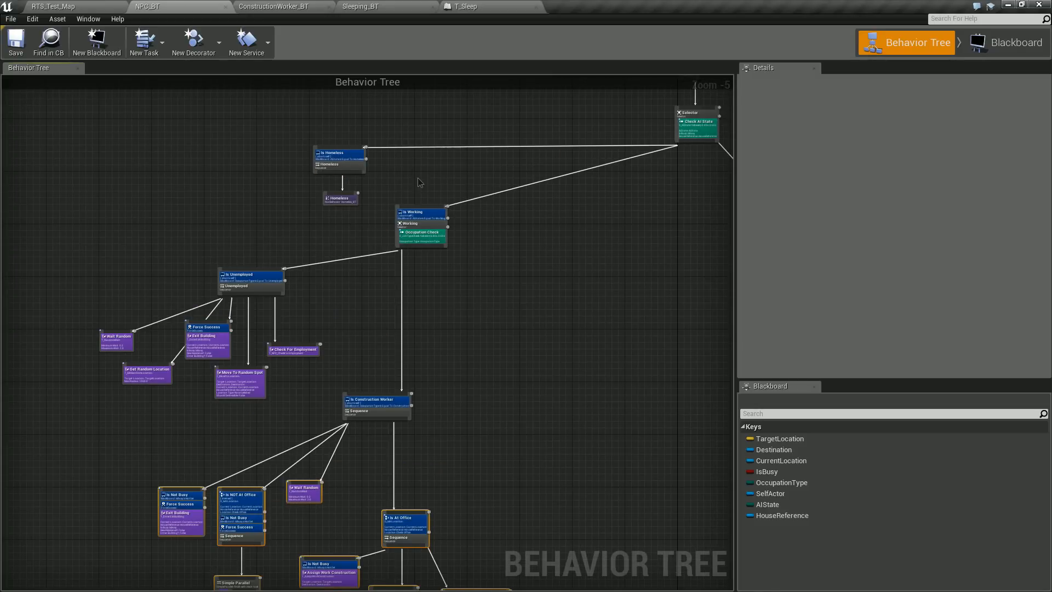
pyautogui.moveTo(417, 178); pyautogui.dragTo(364, 210, button='right')
pyautogui.scroll(1, 344, 216)
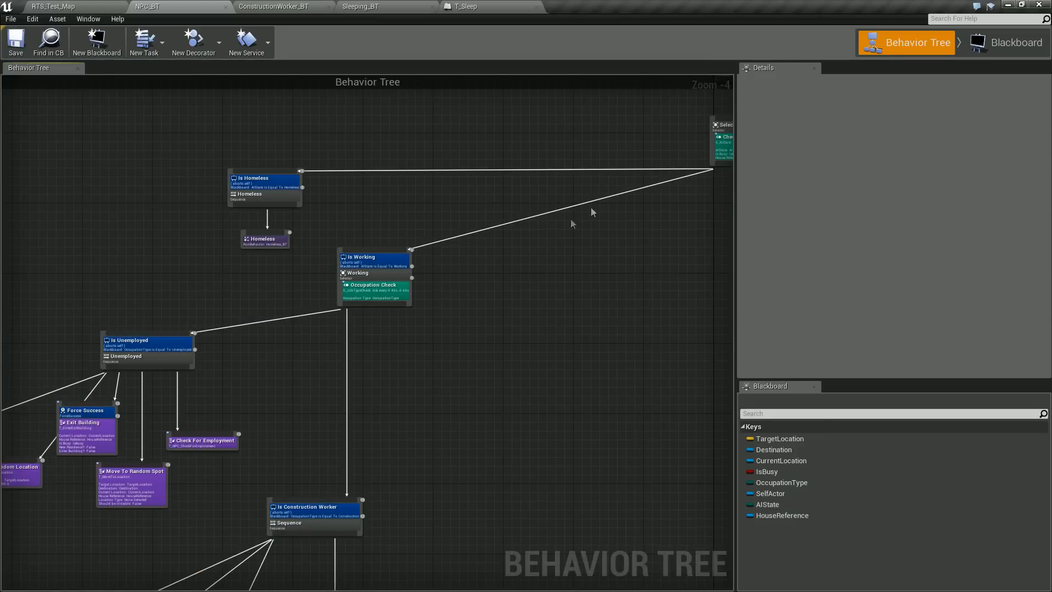
pyautogui.moveTo(564, 242); pyautogui.dragTo(491, 258, button='right')
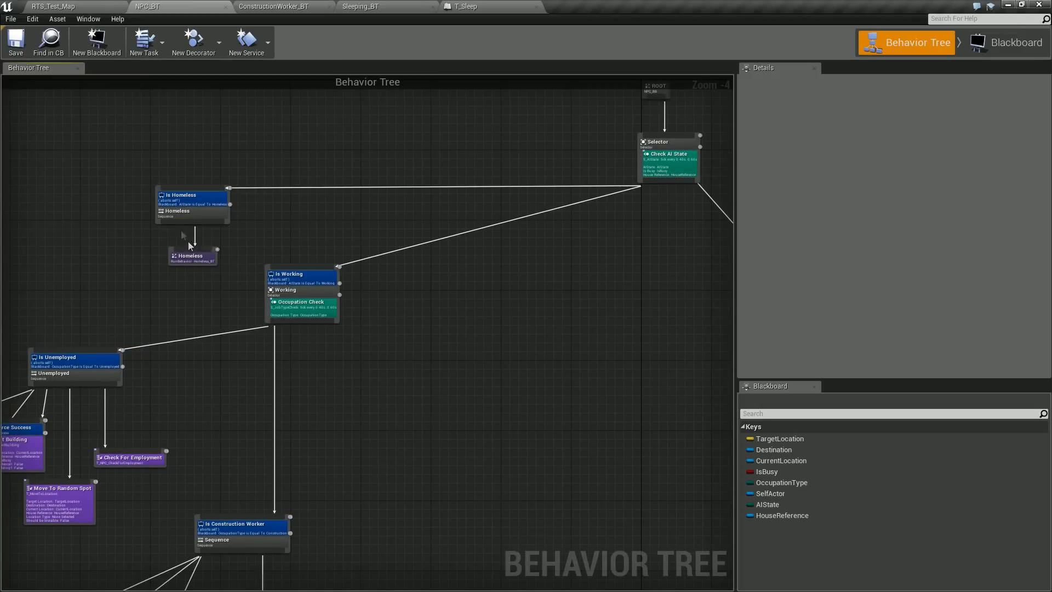
pyautogui.moveTo(216, 300); pyautogui.dragTo(255, 264, button='right')
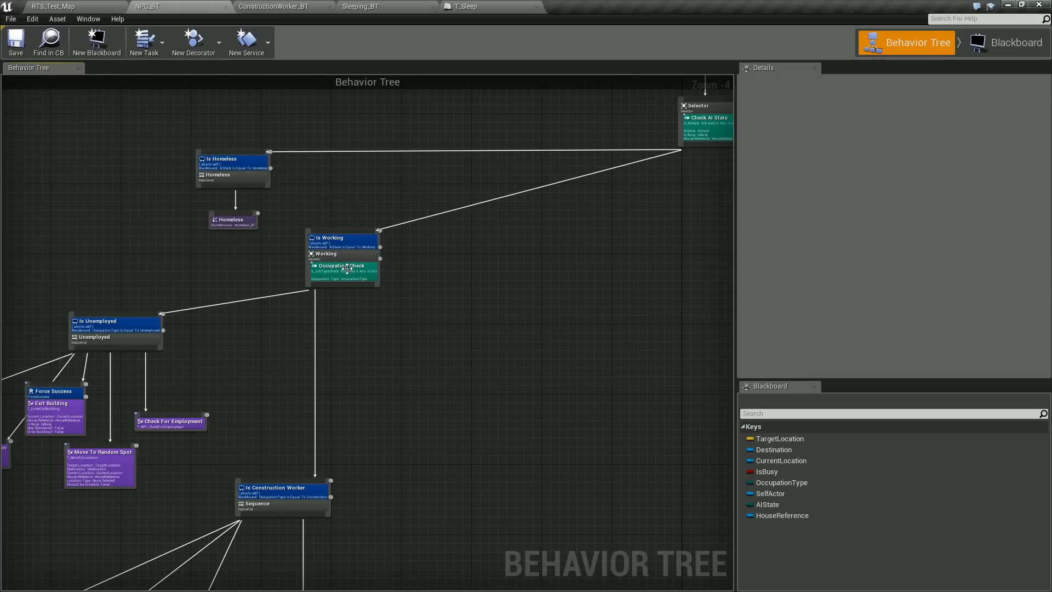
pyautogui.moveTo(224, 272); pyautogui.dragTo(315, 243, button='right')
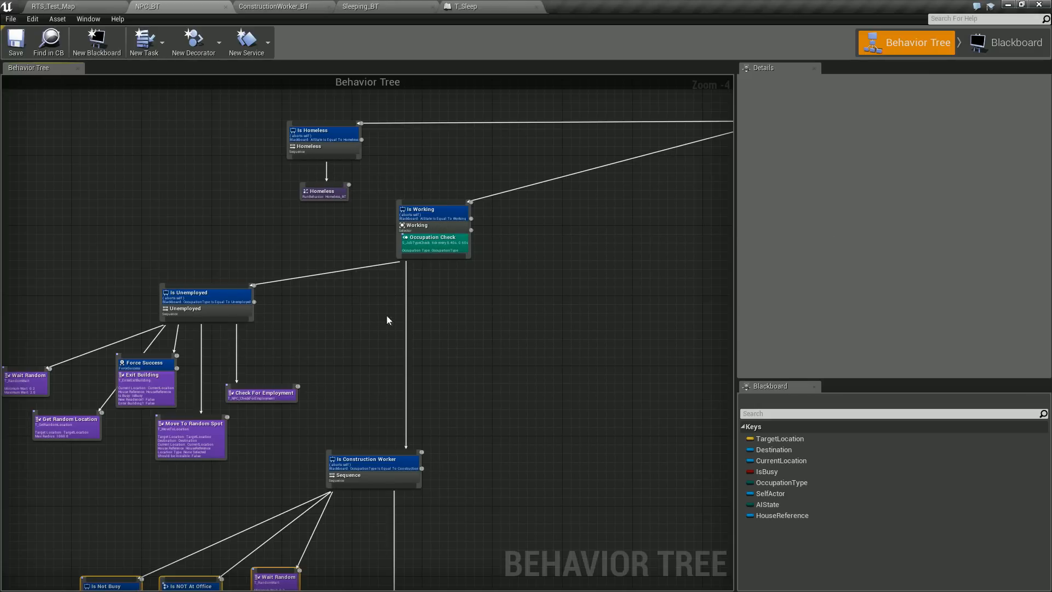
pyautogui.moveTo(413, 369); pyautogui.dragTo(383, 343, button='right')
pyautogui.scroll(-2, 398, 315)
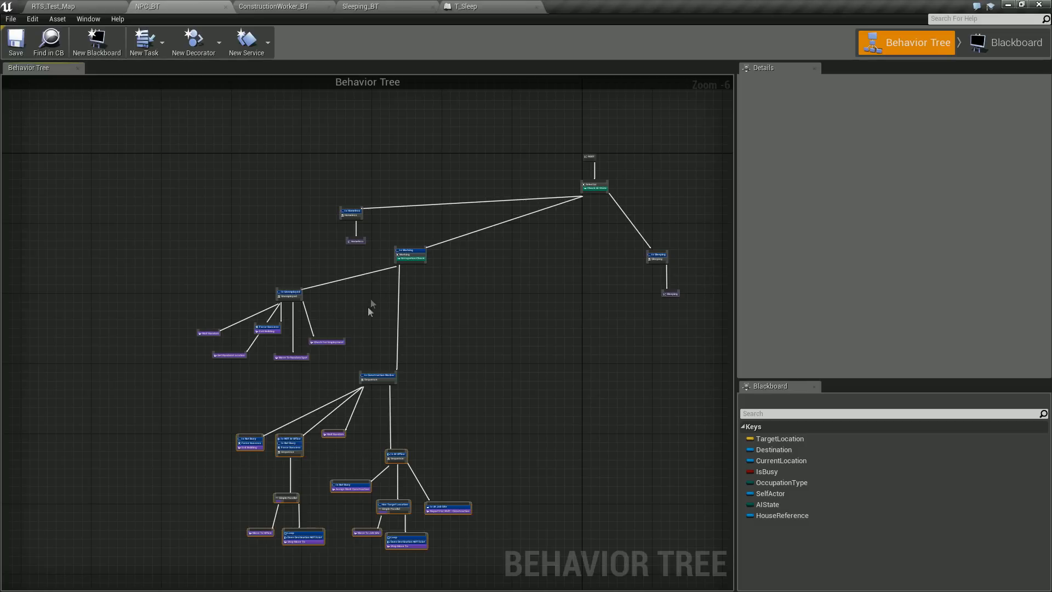
# Inspect the execution index on the Homeless node and the order of the Is Homeless and Is Working branches
pyautogui.scroll(6, 361, 258)
pyautogui.moveTo(422, 202); pyautogui.dragTo(313, 284, button='right')
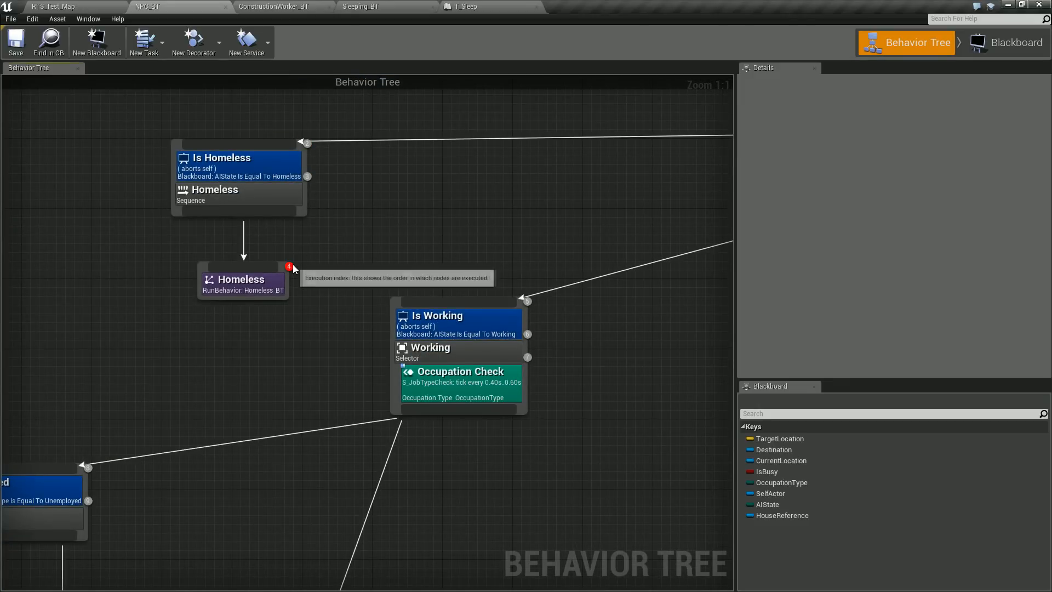
pyautogui.moveTo(301, 415); pyautogui.dragTo(460, 311, button='right')
pyautogui.moveTo(524, 356); pyautogui.dragTo(332, 371, button='right')
pyautogui.scroll(-2, 504, 349)
pyautogui.moveTo(650, 364); pyautogui.dragTo(515, 351, button='right')
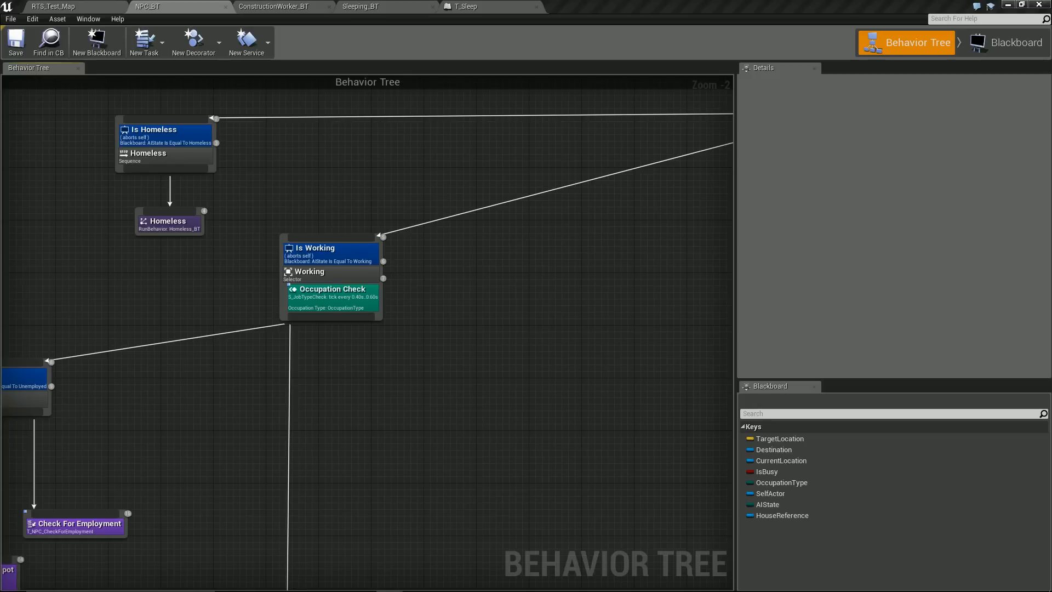
# Add a Sequence node as a new child of the Working selector, to the right of the Is Construction Worker branch
pyautogui.scroll(-2, 493, 427)
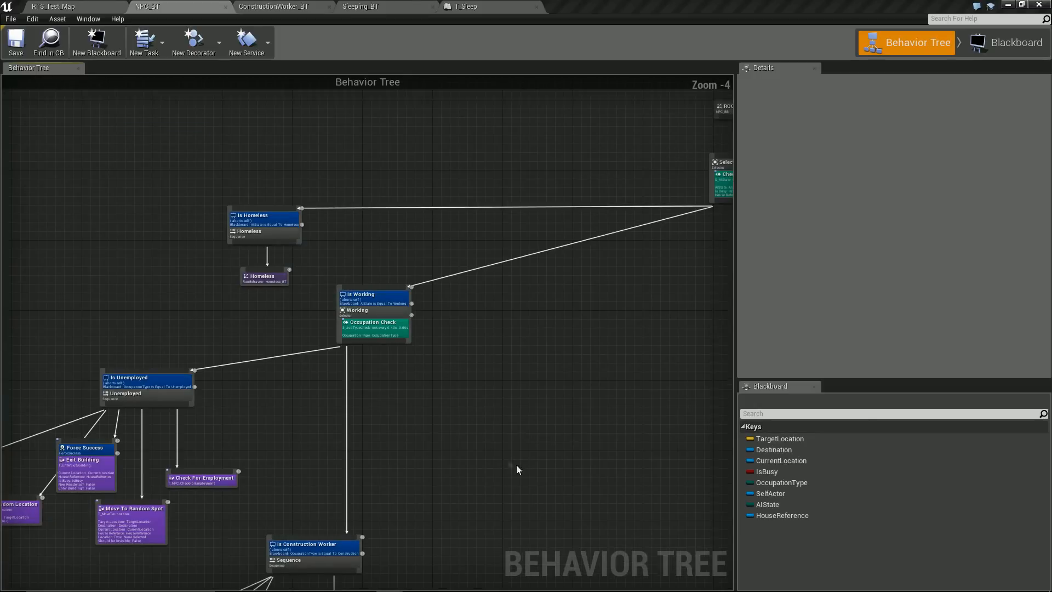
pyautogui.moveTo(520, 473); pyautogui.dragTo(398, 341, button='right')
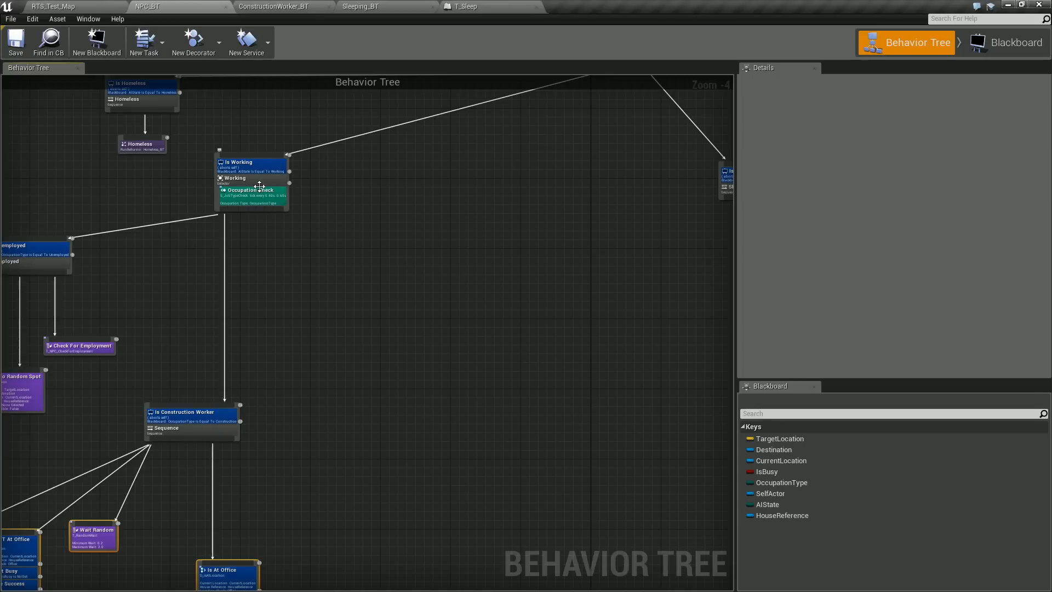
pyautogui.moveTo(276, 212); pyautogui.dragTo(357, 301)
pyautogui.write('sequ')
pyautogui.press('Return')
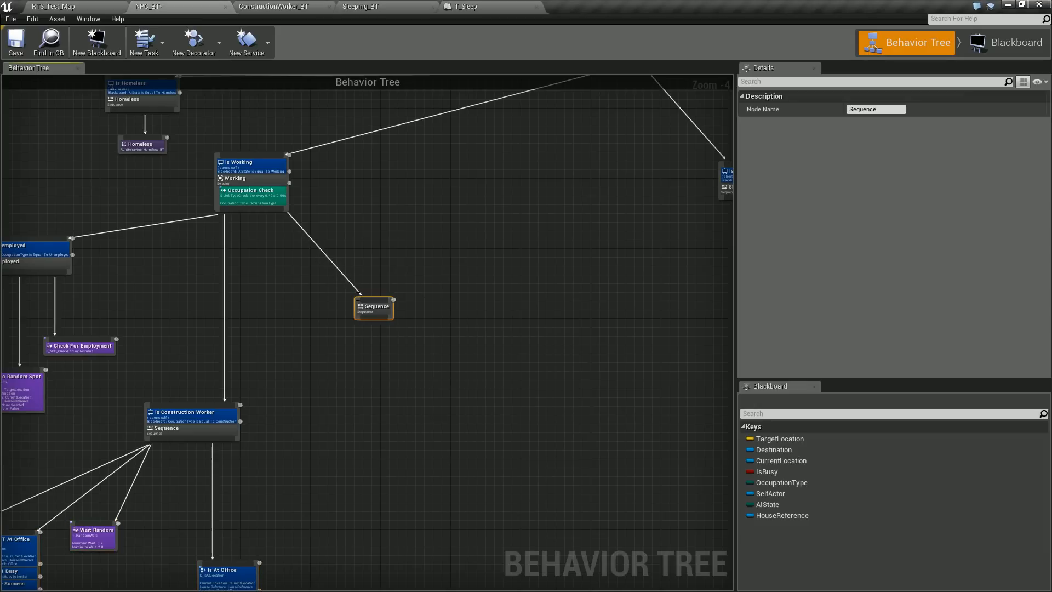
# Add a Blackboard decorator to the new Sequence node and name it "Is Miner"
pyautogui.moveTo(287, 306); pyautogui.dragTo(331, 293, button='right')
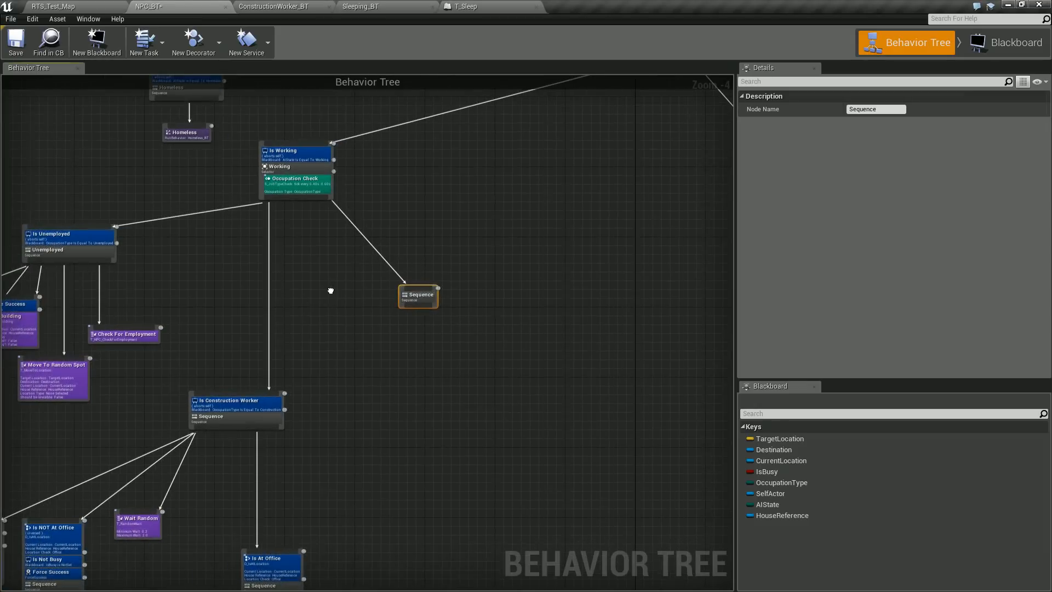
pyautogui.rightClick(424, 296)
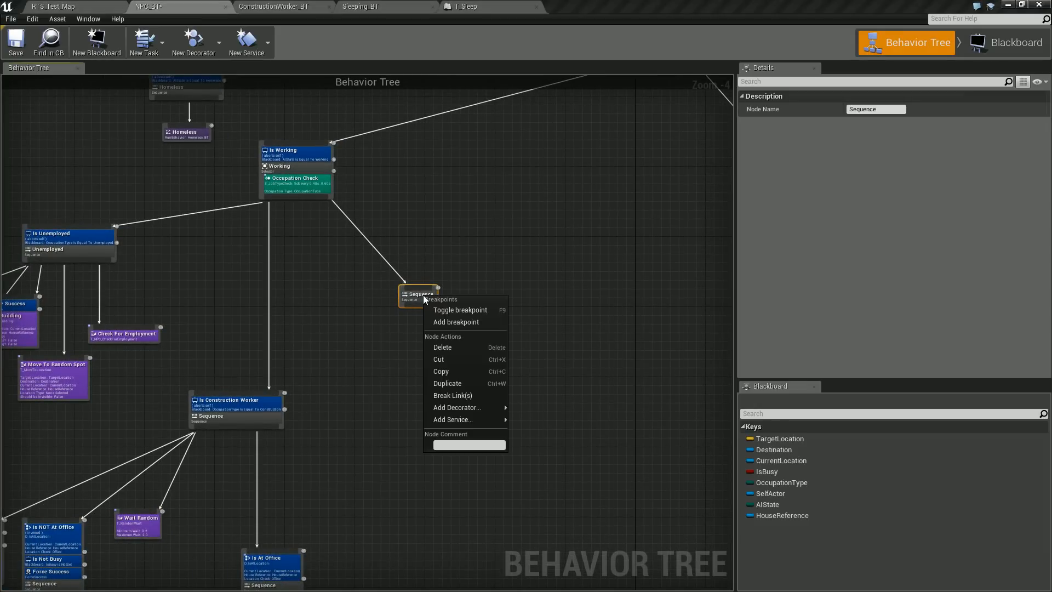
pyautogui.moveTo(482, 403)
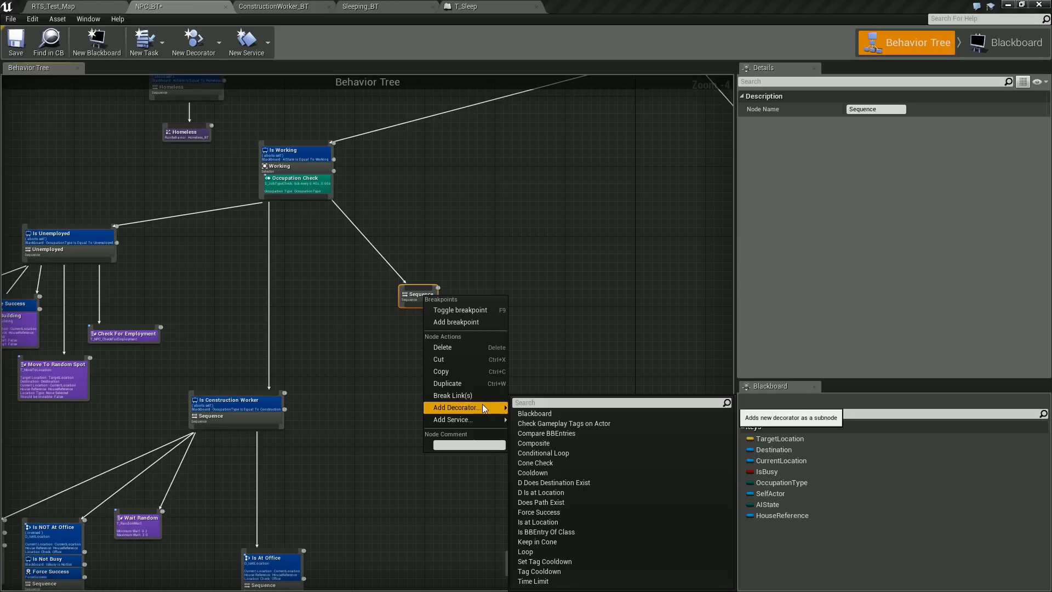
pyautogui.click(538, 410)
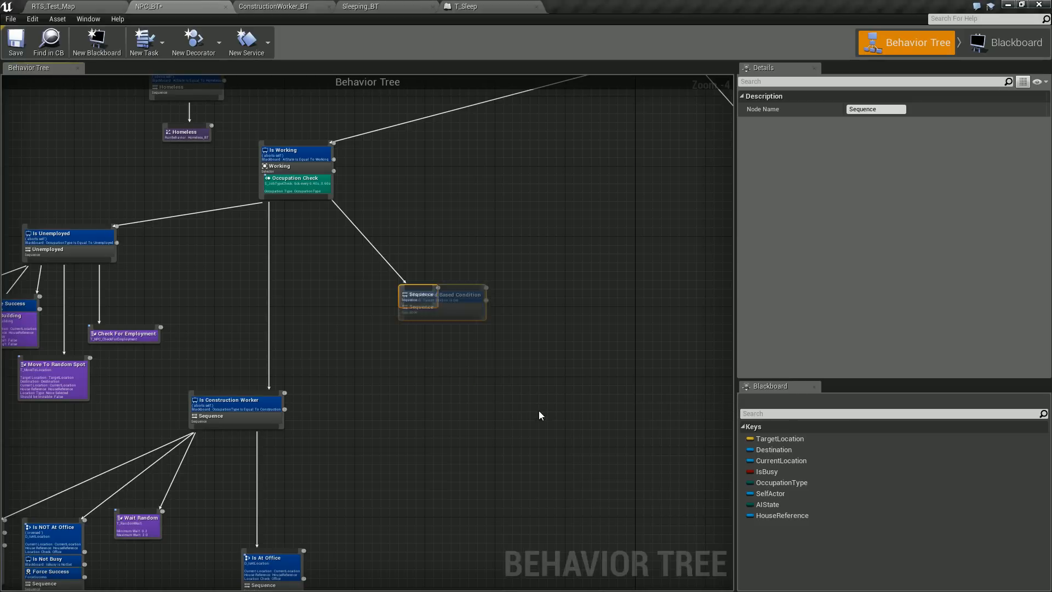
pyautogui.click(445, 296)
pyautogui.click(887, 194)
pyautogui.press('BackSpace')
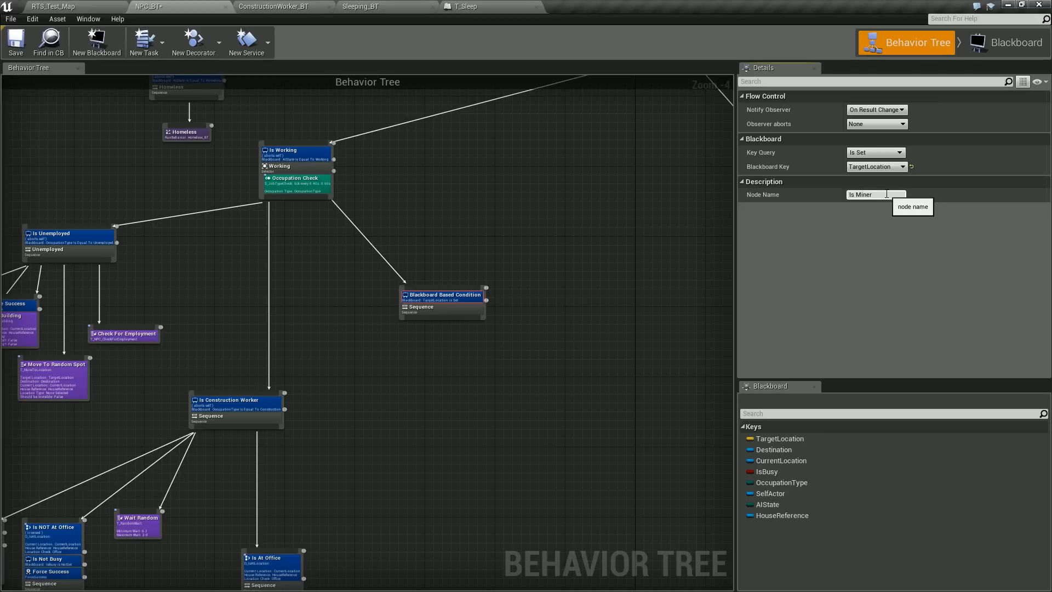
pyautogui.write('Is Miner')
pyautogui.press('Return')
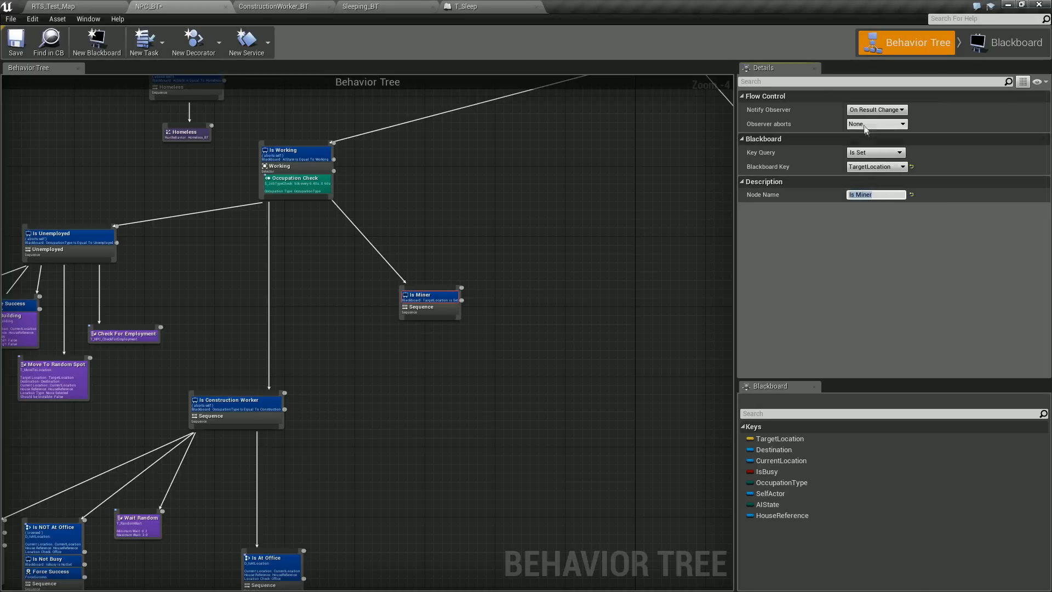
# Base the Is Miner condition on the OccupationType blackboard key, check its key values, and return to the RTS_Test_Map level
pyautogui.click(867, 169)
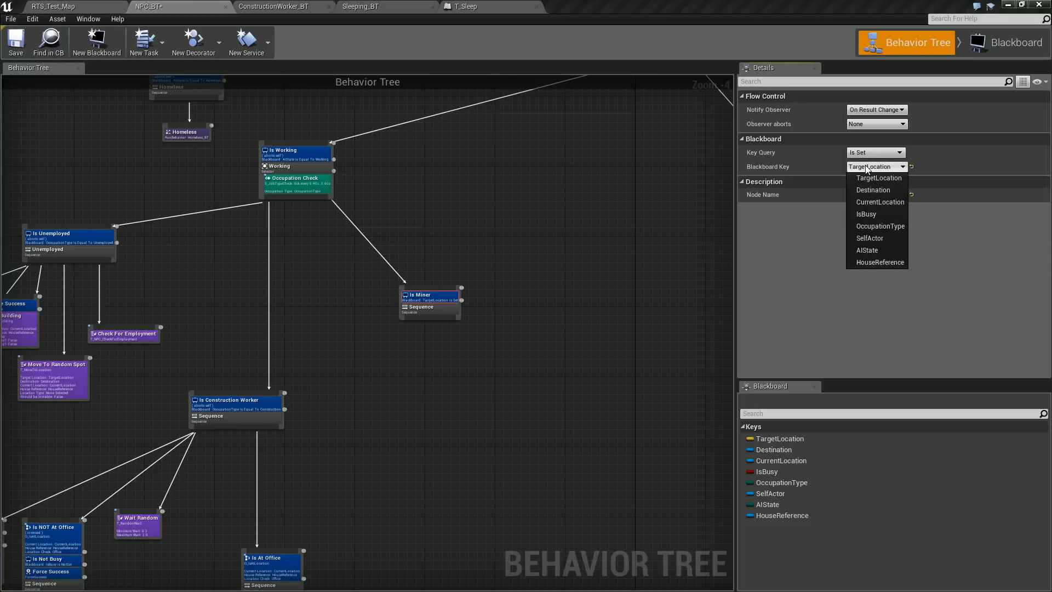
pyautogui.click(880, 226)
pyautogui.click(877, 166)
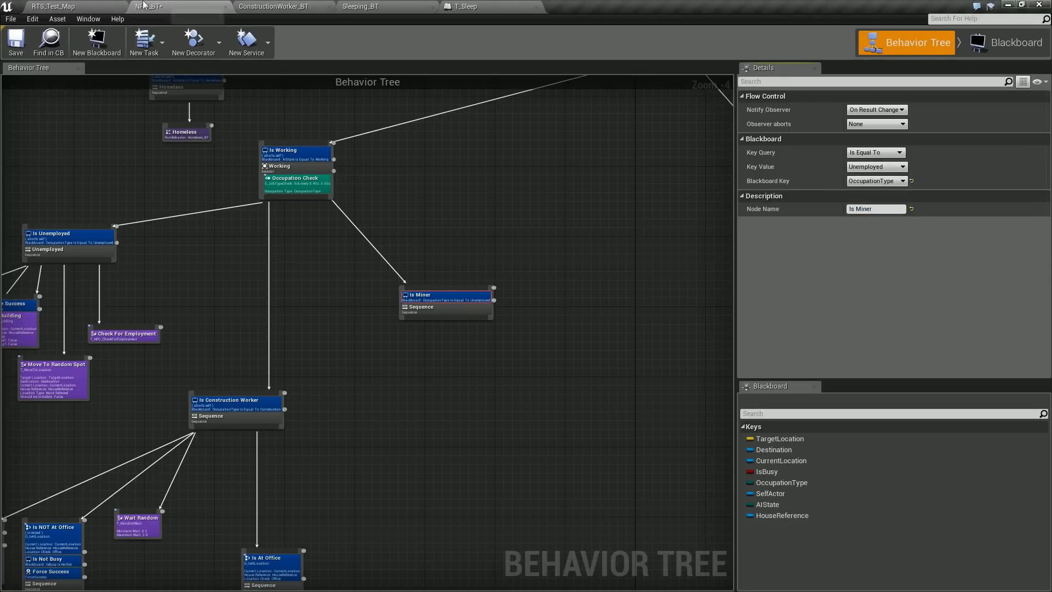
pyautogui.click(53, 6)
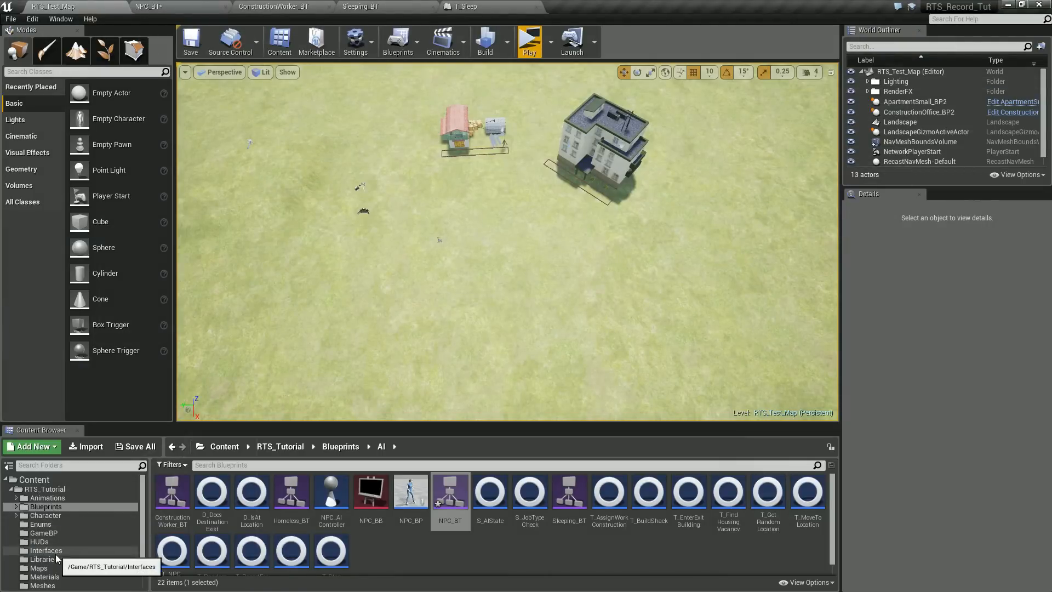
# Open the OccupationType_ENUM enumeration from the project's Enums folder
pyautogui.scroll(-1, 58, 554)
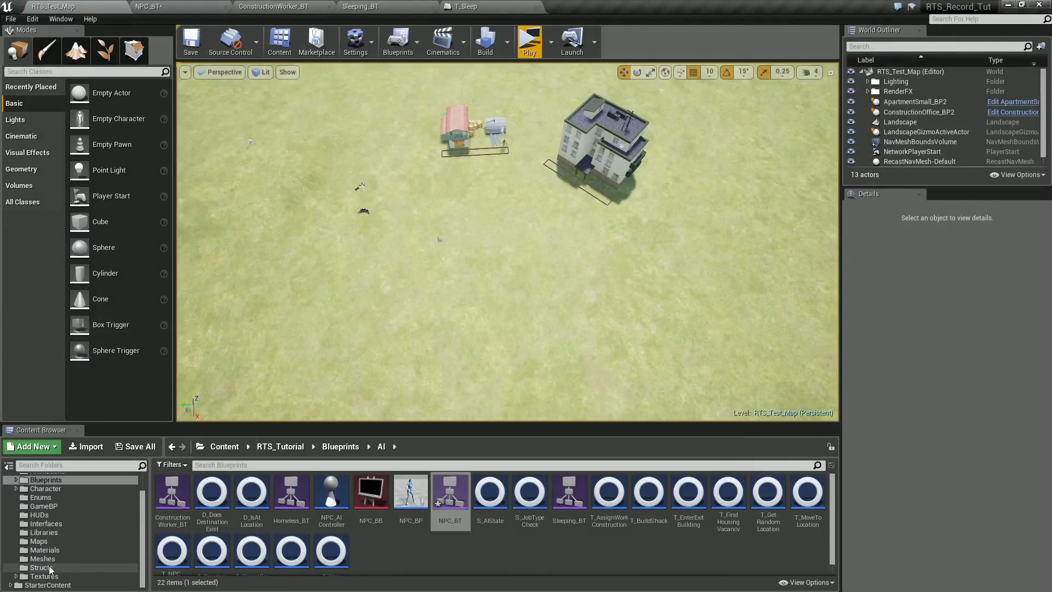
pyautogui.click(40, 497)
pyautogui.doubleClick(489, 493)
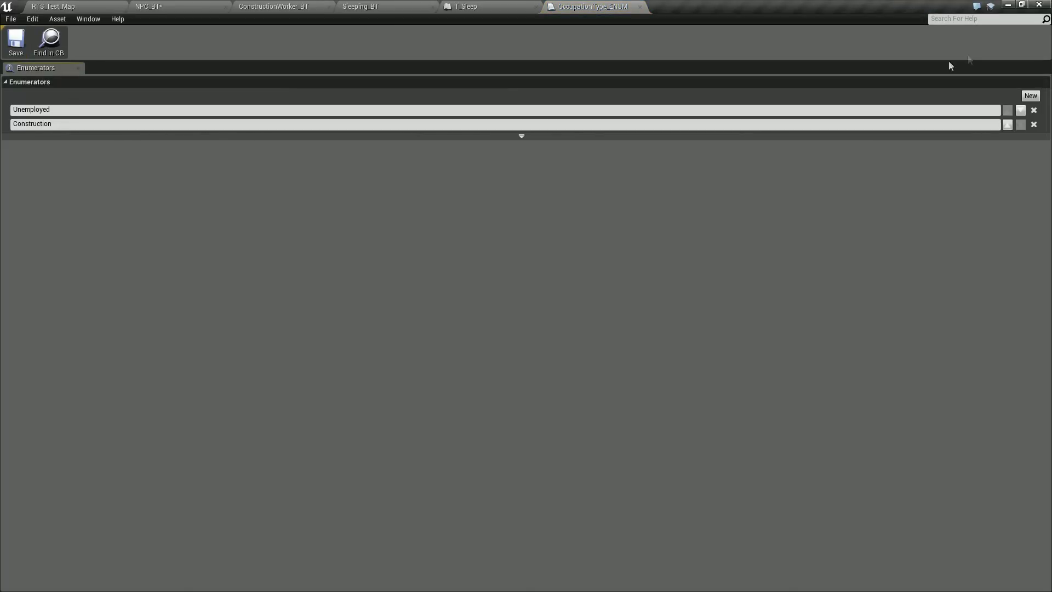
# Add a new enumerator named "Miner" after Construction and save the enumeration
pyautogui.click(1031, 96)
pyautogui.click(66, 138)
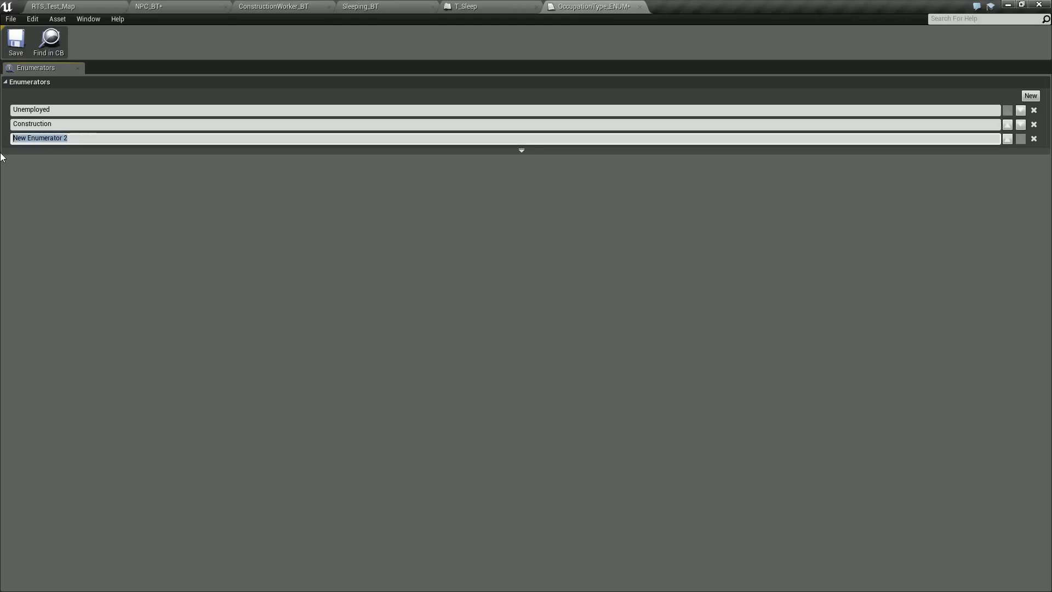
pyautogui.write('Miner')
pyautogui.press('Return')
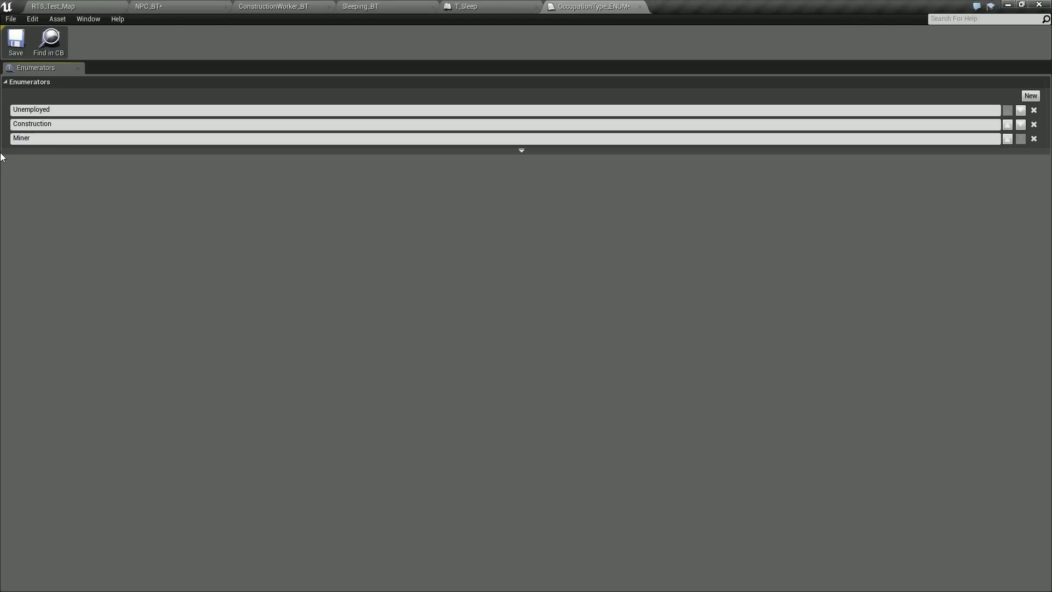
pyautogui.click(16, 41)
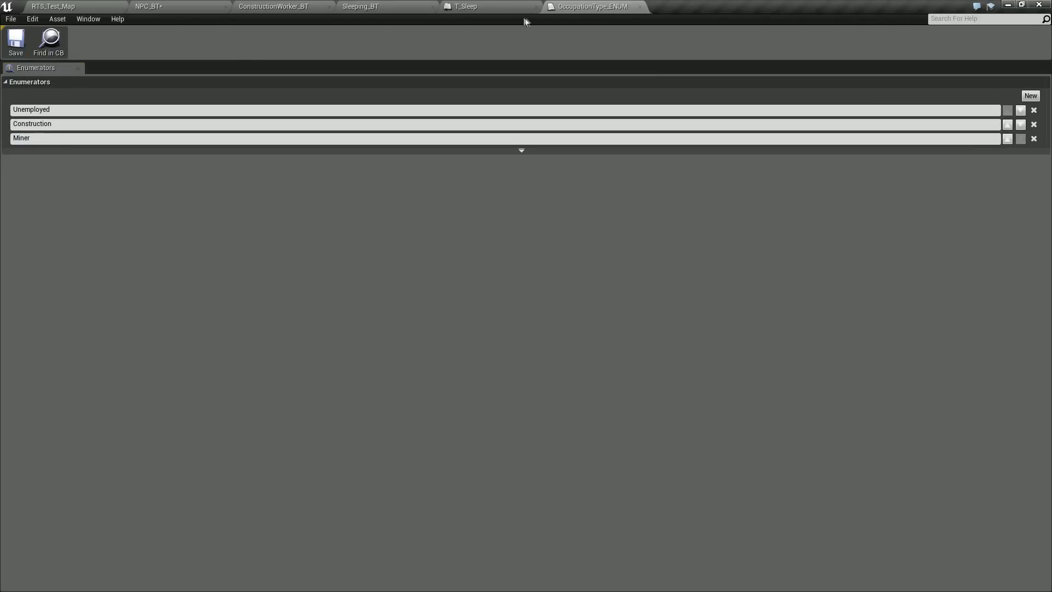
# Close OccupationType_ENUM, T_Sleep, Sleeping_BT and ConstructionWorker_BT, and save the NPC_BT behavior tree
pyautogui.click(640, 7)
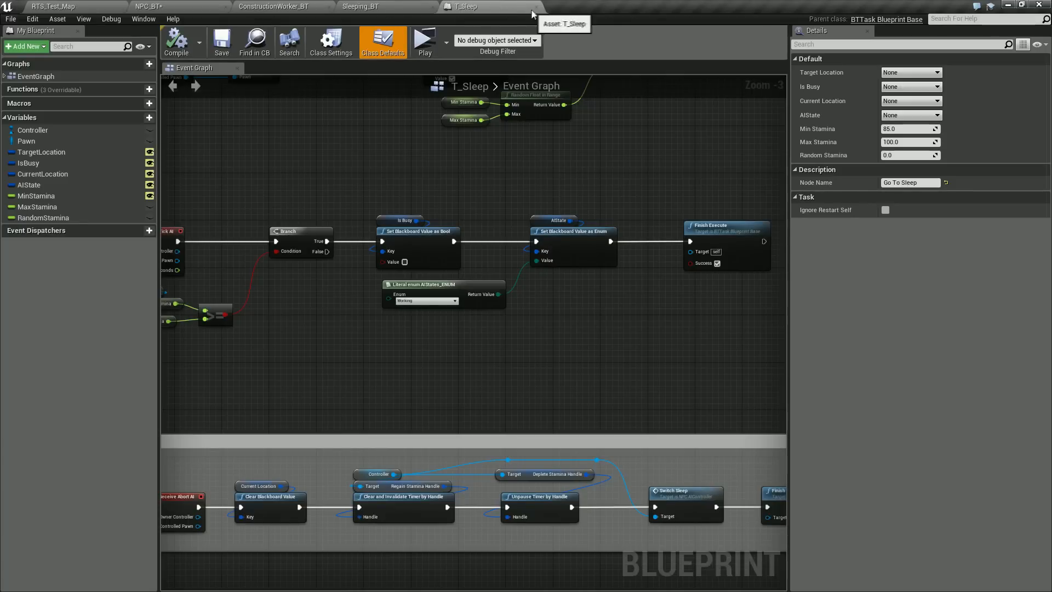
pyautogui.click(536, 7)
pyautogui.click(433, 7)
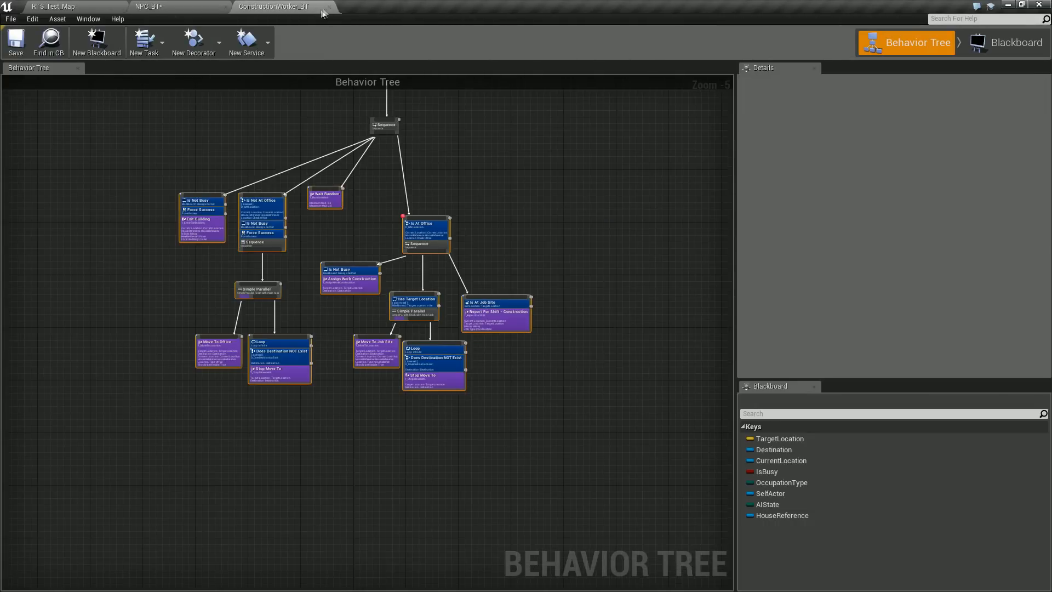
pyautogui.click(329, 6)
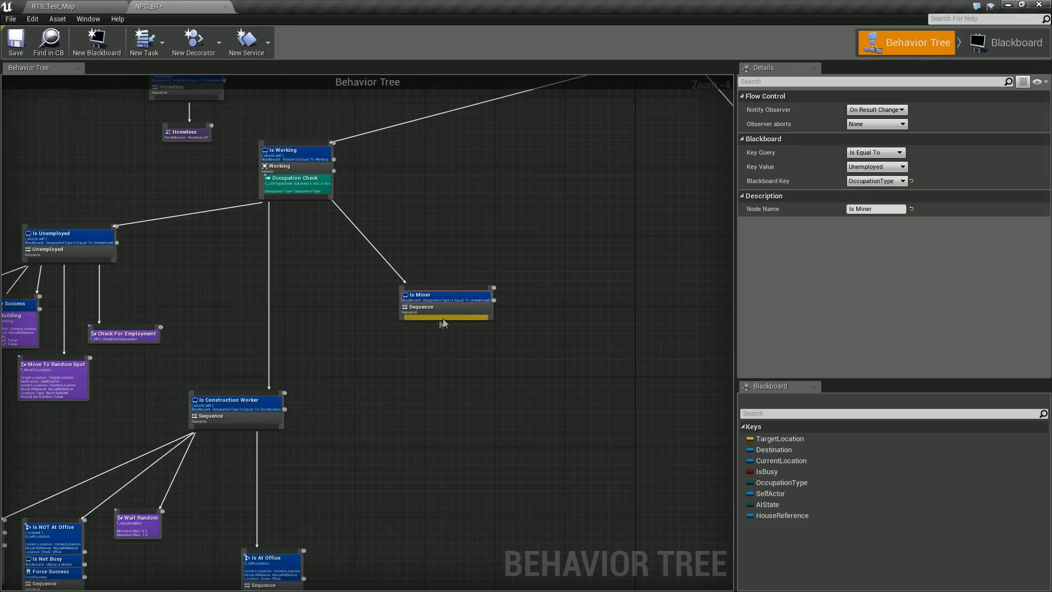
pyautogui.click(16, 41)
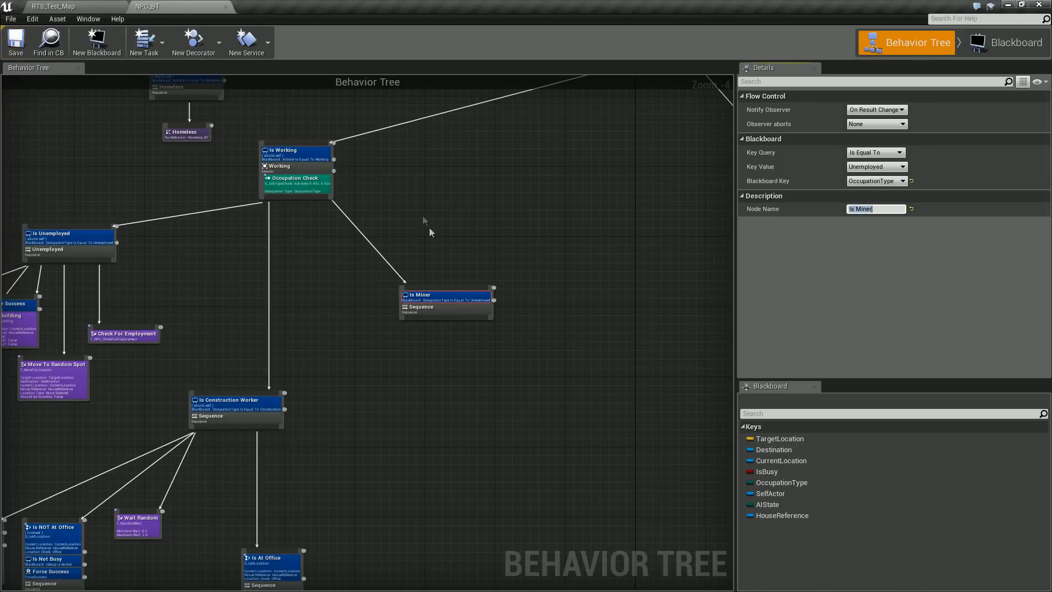
# Check the key value choices of the Is Miner condition and look into the Check For Employment task's graph
pyautogui.click(878, 167)
pyautogui.click(878, 167)
pyautogui.doubleClick(135, 339)
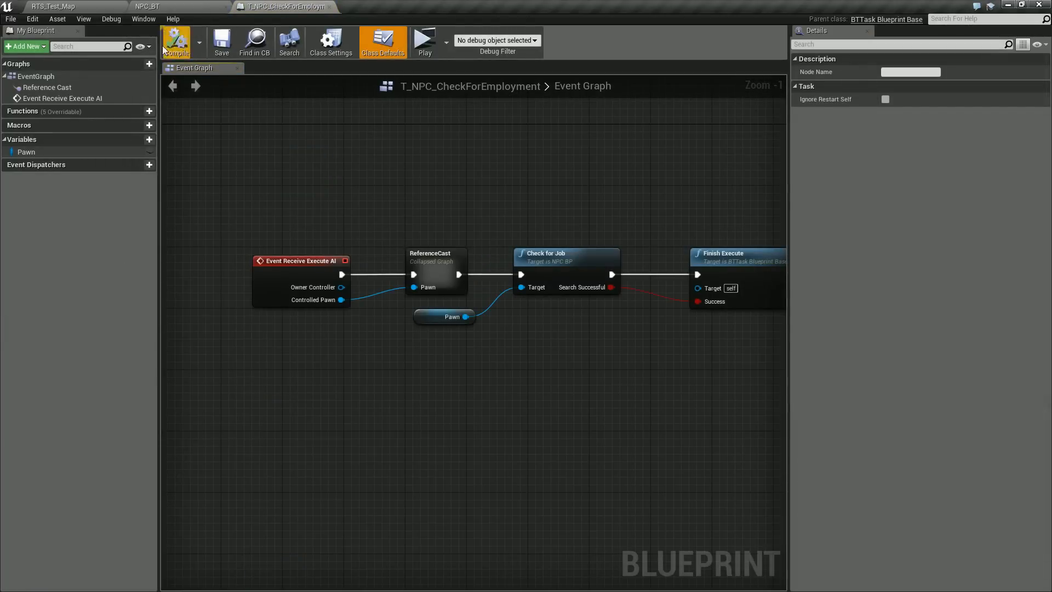
pyautogui.click(333, 6)
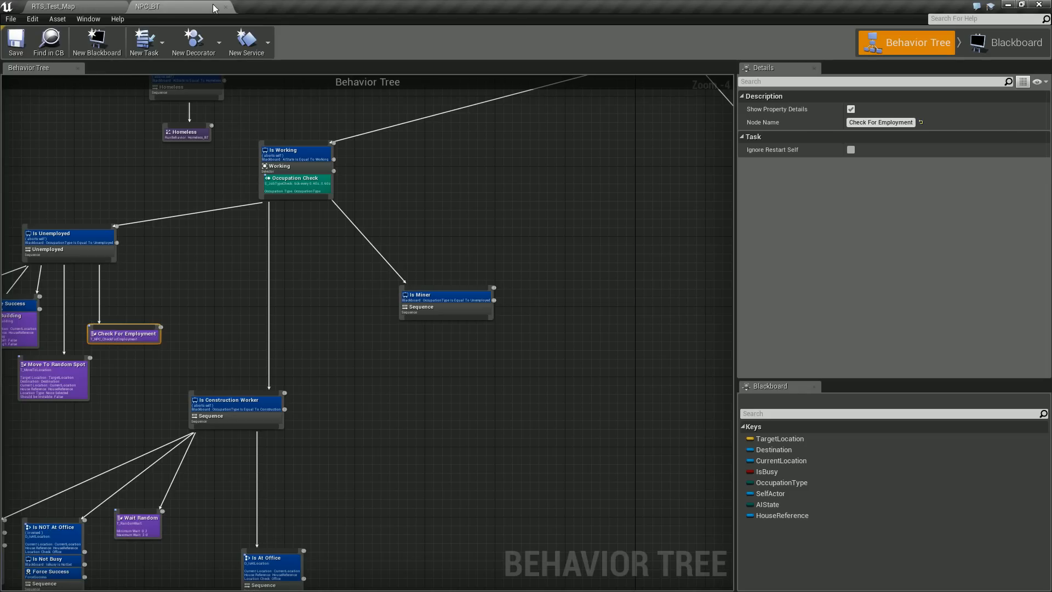
# Set the Is Miner decorator's key value to Miner
pyautogui.click(433, 307)
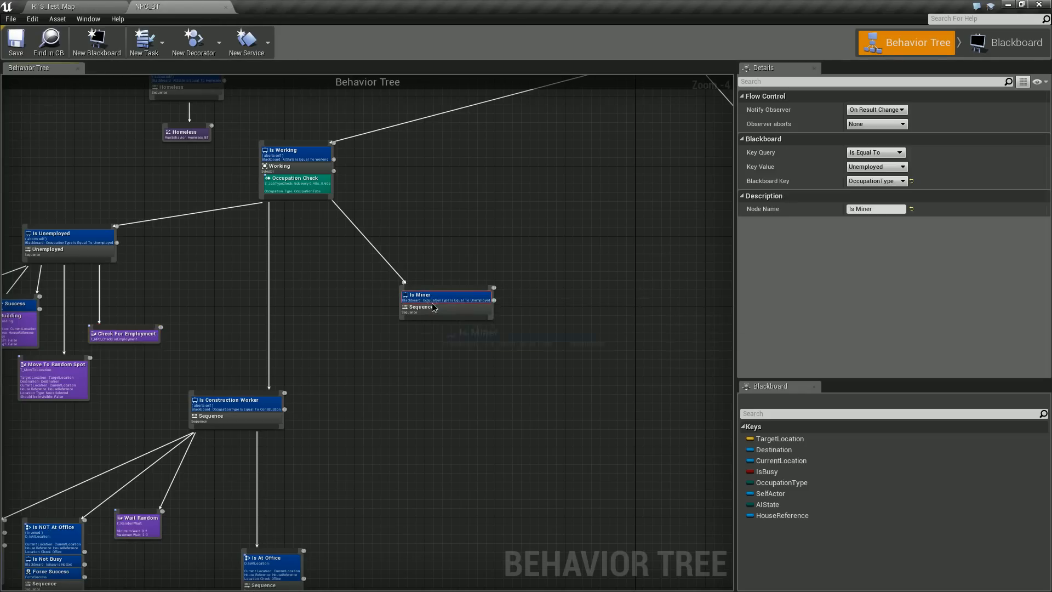
pyautogui.click(880, 168)
pyautogui.click(877, 202)
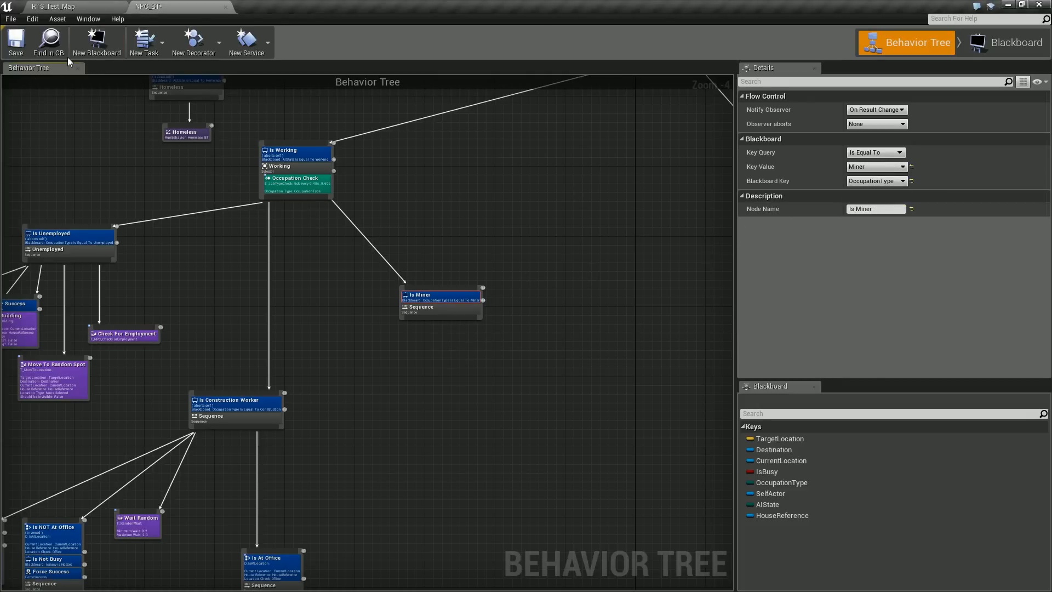
# Move the Is Miner Sequence node farther right, away from the Is Construction Worker branch
pyautogui.moveTo(479, 377); pyautogui.dragTo(414, 358, button='right')
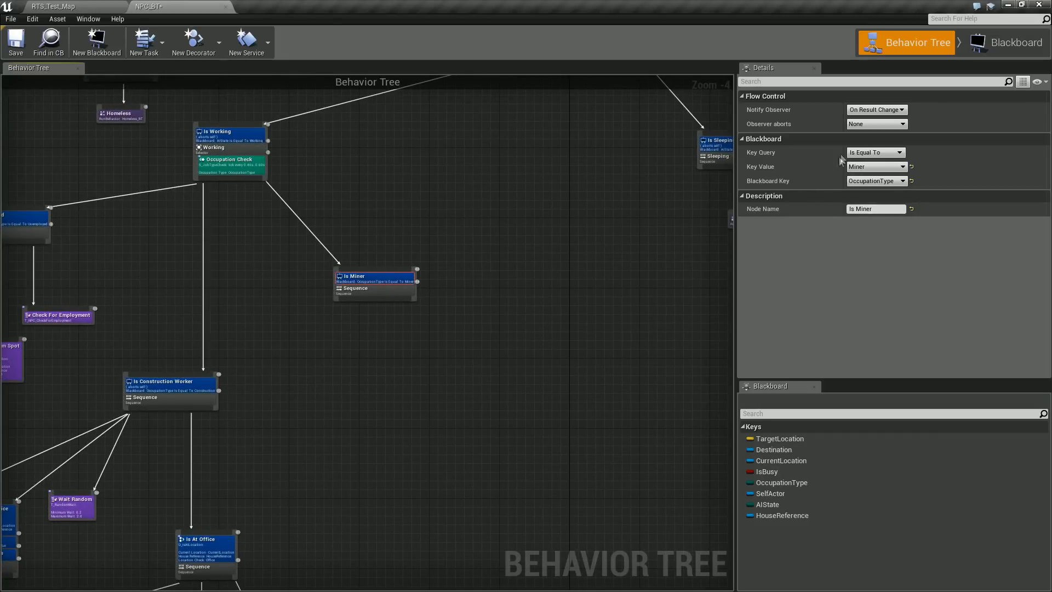
pyautogui.moveTo(357, 364); pyautogui.dragTo(415, 304, button='right')
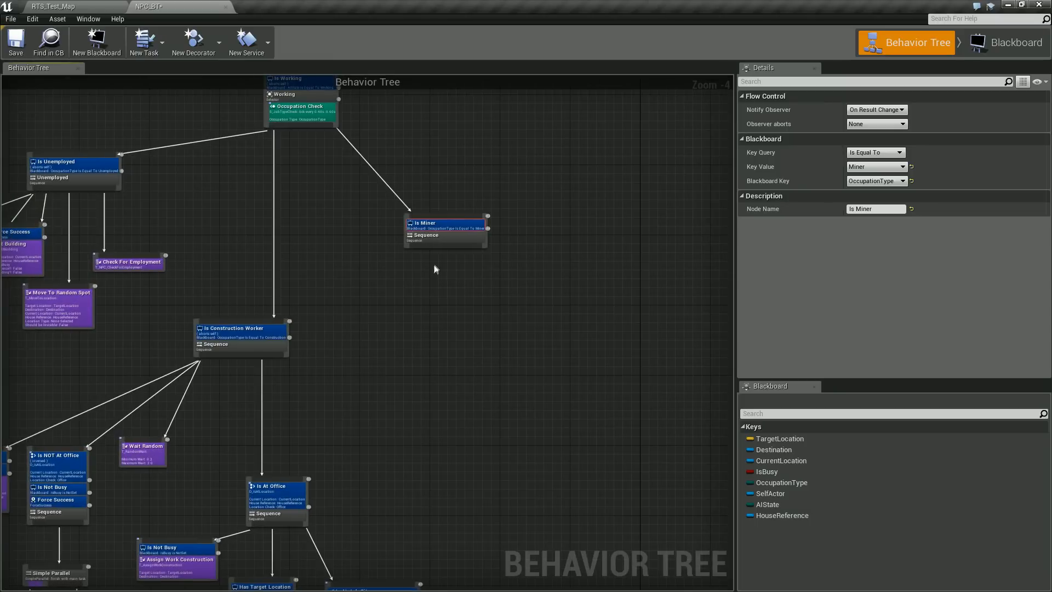
pyautogui.moveTo(436, 233); pyautogui.dragTo(487, 232)
pyautogui.moveTo(347, 315); pyautogui.dragTo(482, 289, button='right')
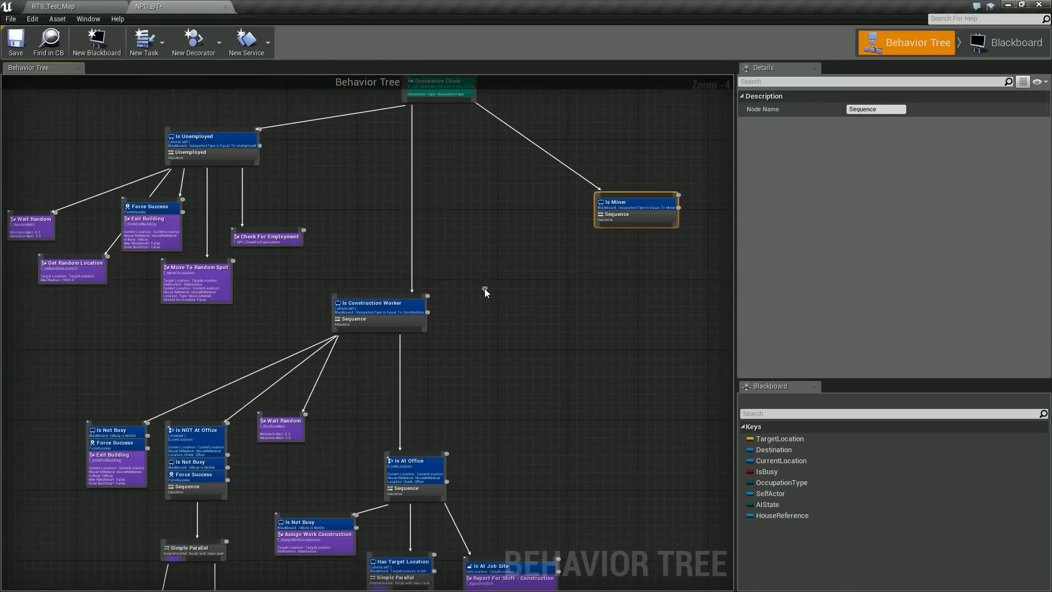
# Copy the Exit Building, Is NOT At Office and Wait Random children of Is Construction Worker, shifting the Is At Office branch aside and back
pyautogui.moveTo(333, 425); pyautogui.dragTo(414, 323, button='right')
pyautogui.moveTo(417, 369); pyautogui.dragTo(652, 552)
pyautogui.moveTo(524, 557); pyautogui.dragTo(600, 548)
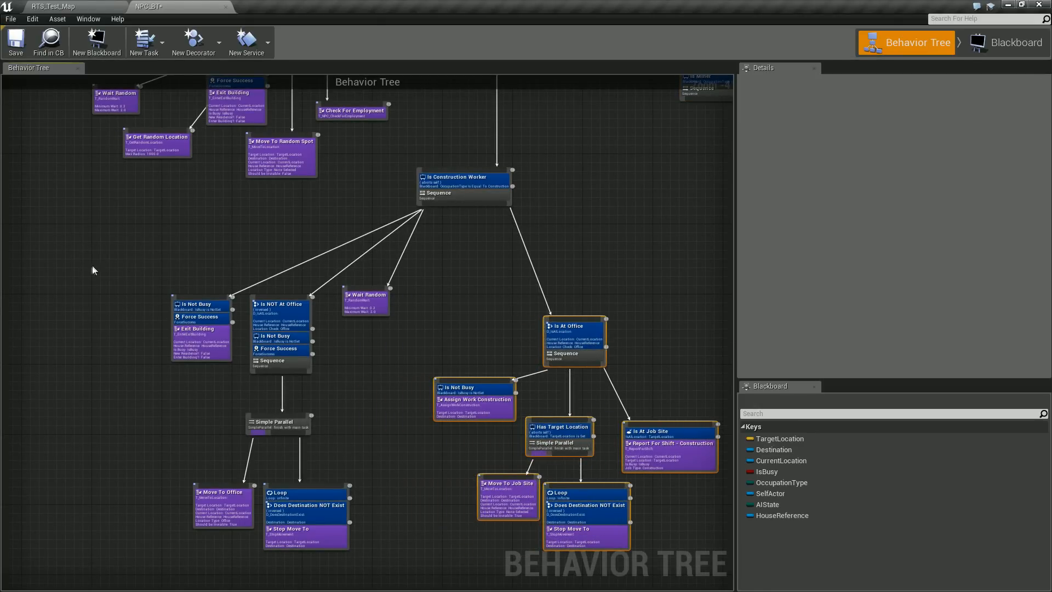
pyautogui.moveTo(137, 274); pyautogui.dragTo(378, 553)
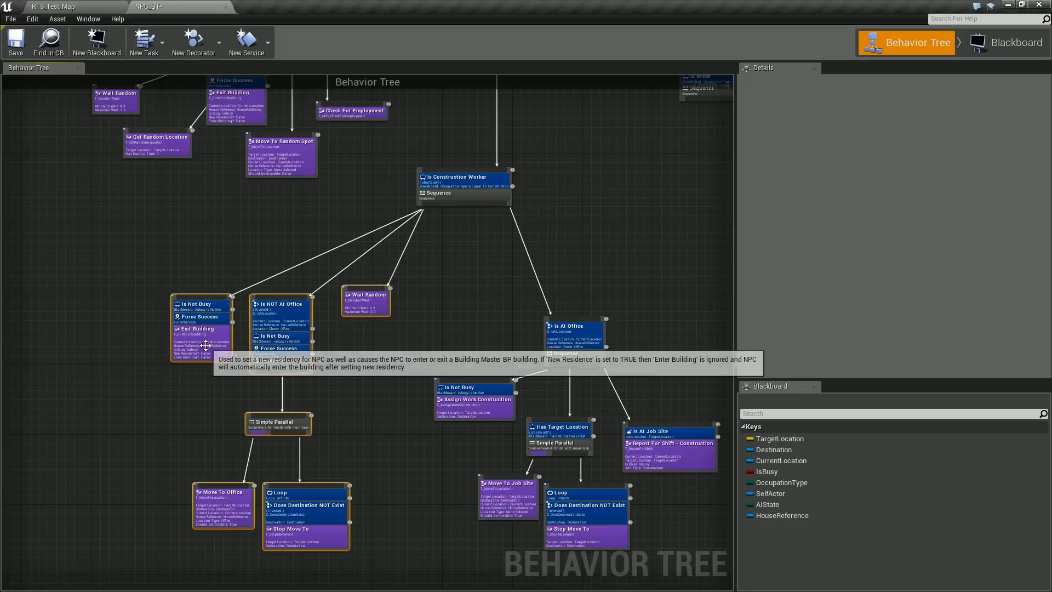
pyautogui.rightClick(375, 302)
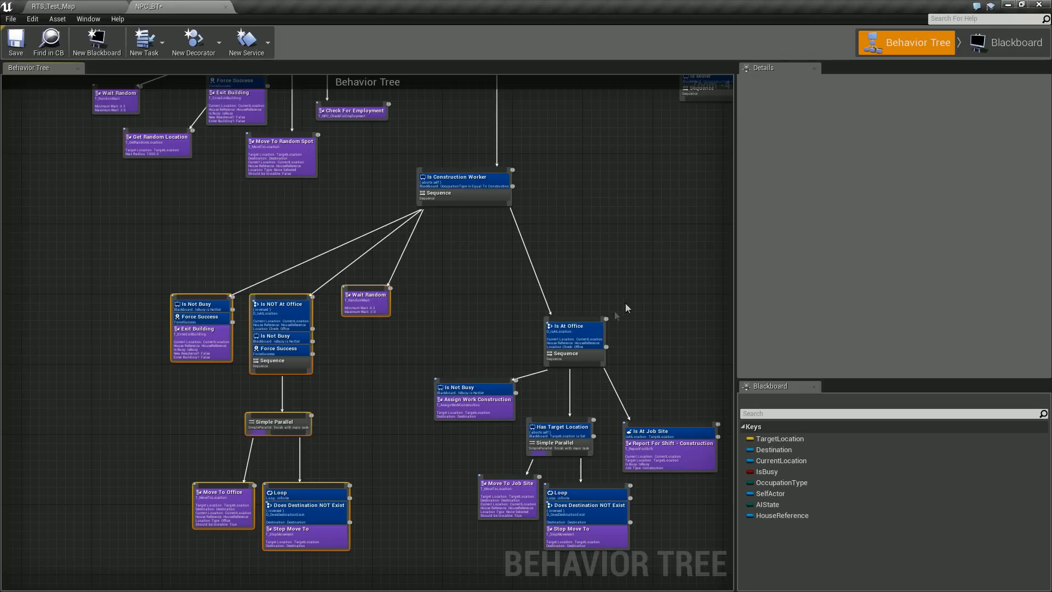
pyautogui.moveTo(435, 312); pyautogui.dragTo(677, 531)
pyautogui.moveTo(610, 541); pyautogui.dragTo(539, 542)
# Paste the copied nodes into empty graph space and move them below the Is Miner Sequence node
pyautogui.scroll(-2, 399, 399)
pyautogui.scroll(2, 341, 378)
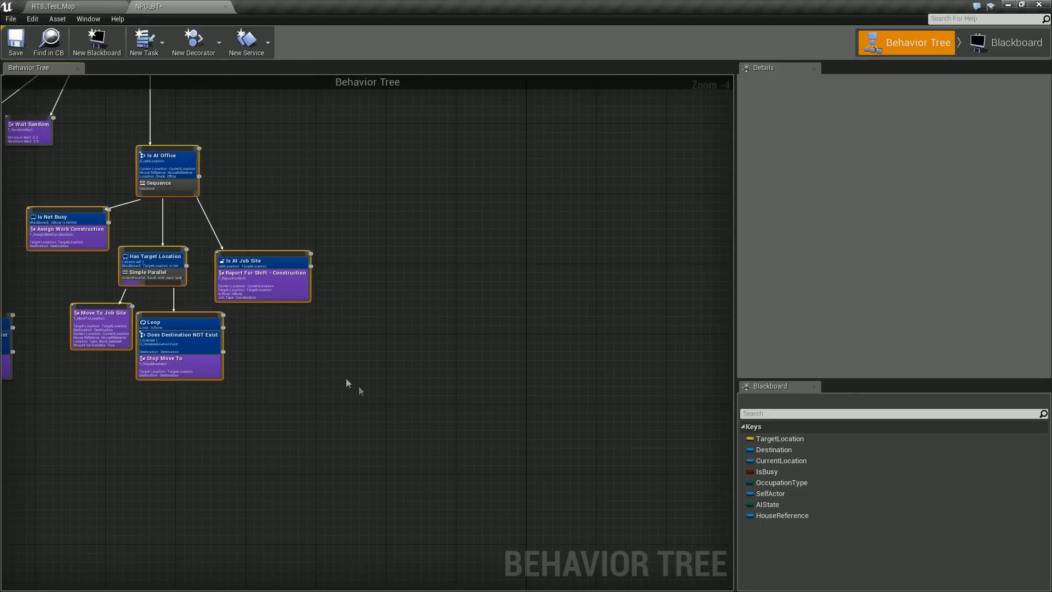
pyautogui.click(568, 432)
pyautogui.rightClick(573, 412)
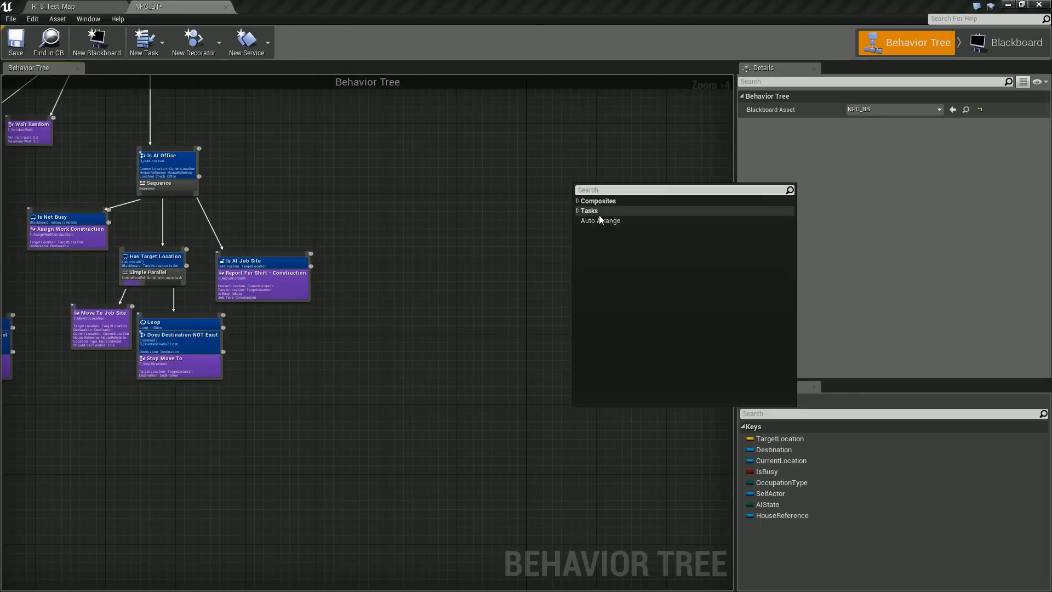
pyautogui.click(463, 321)
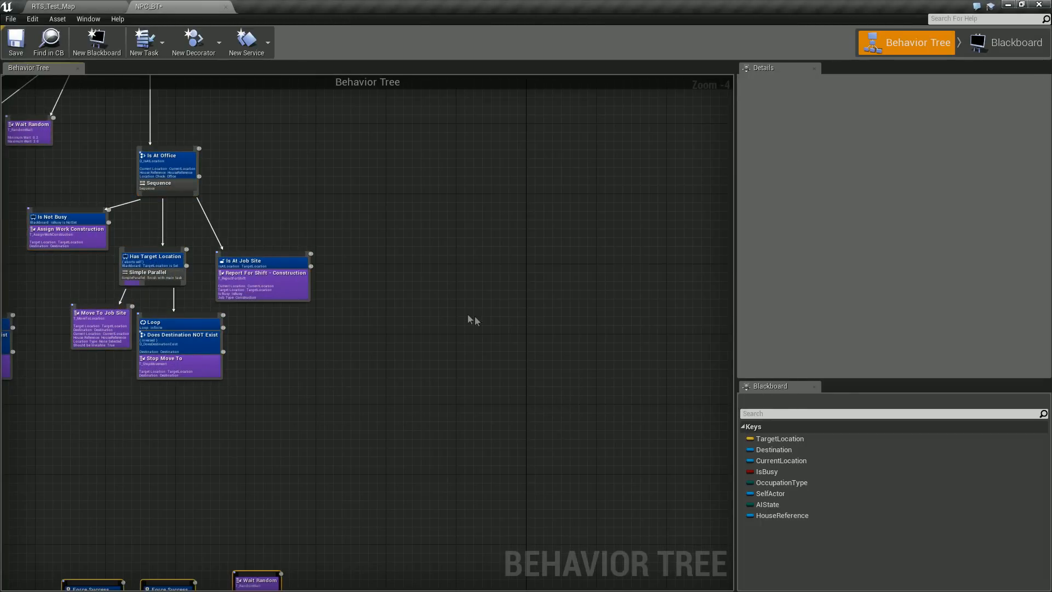
pyautogui.scroll(-2, 361, 435)
pyautogui.moveTo(305, 501); pyautogui.dragTo(495, 235)
pyautogui.scroll(2, 448, 225)
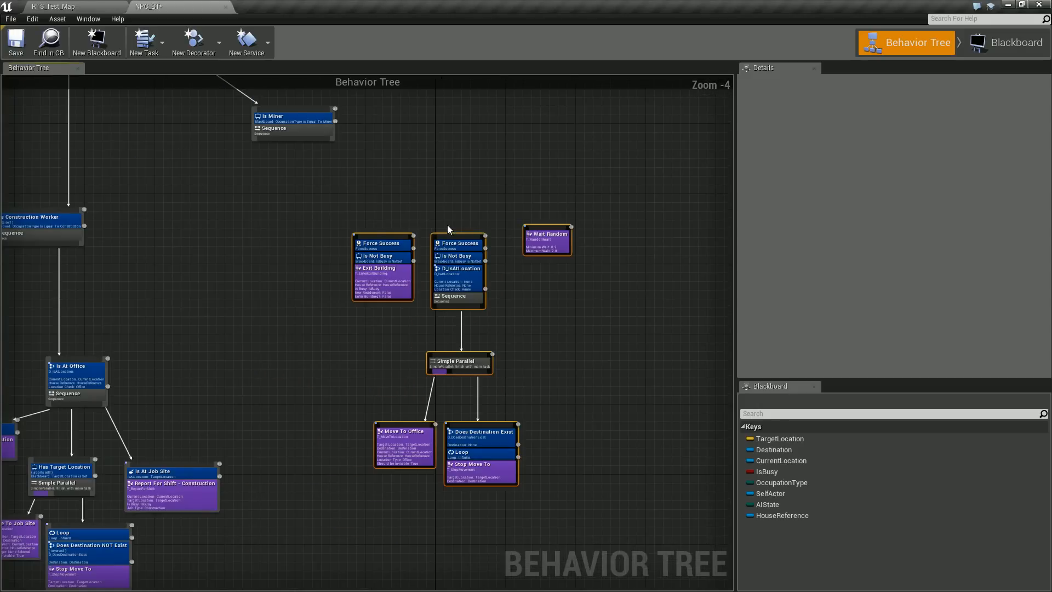
# Connect the Is Miner Sequence to the pasted Exit Building, Sequence and Wait Random nodes
pyautogui.moveTo(437, 193); pyautogui.dragTo(444, 242, button='right')
pyautogui.moveTo(303, 189); pyautogui.dragTo(386, 288)
pyautogui.moveTo(329, 253); pyautogui.dragTo(584, 513)
pyautogui.moveTo(295, 186); pyautogui.dragTo(469, 293)
pyautogui.moveTo(482, 189); pyautogui.dragTo(555, 289)
# Reorder the decorators on the Is Miner branch's Exit Building task so Is Not Busy comes above Force Success
pyautogui.moveTo(314, 358); pyautogui.dragTo(481, 228, button='right')
pyautogui.moveTo(91, 323); pyautogui.dragTo(217, 282, button='right')
pyautogui.moveTo(556, 251); pyautogui.dragTo(364, 320, button='right')
pyautogui.scroll(1, 341, 320)
pyautogui.scroll(-1, 341, 321)
pyautogui.moveTo(610, 233); pyautogui.dragTo(428, 315, button='right')
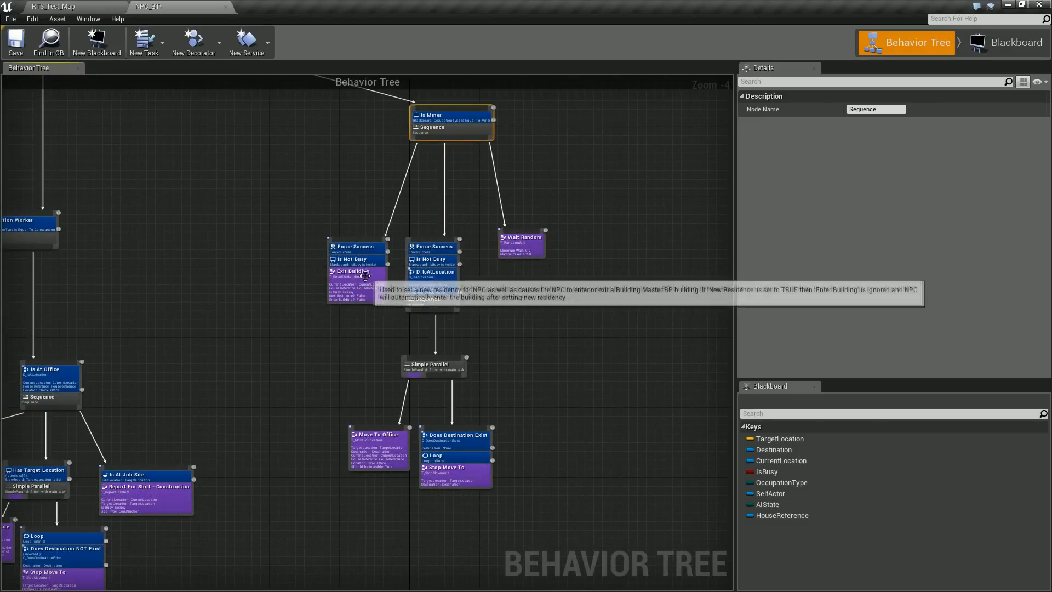
pyautogui.scroll(1, 353, 265)
pyautogui.moveTo(345, 243)
pyautogui.mouseDown()
pyautogui.moveTo(341, 255)
pyautogui.moveTo(344, 240)
pyautogui.mouseUp()
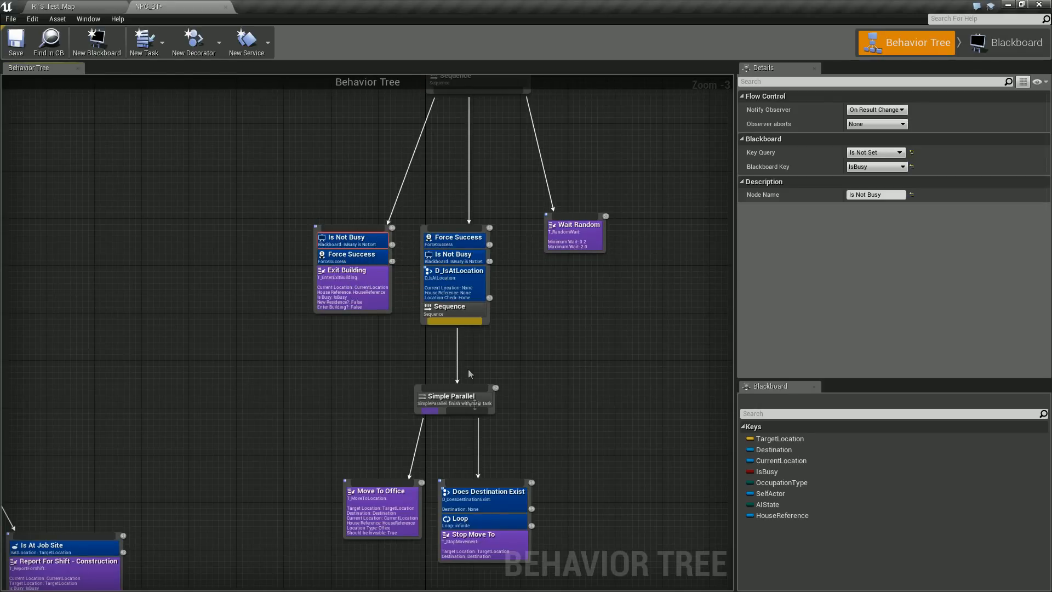
# Order the pasted Sequence's decorators as Is Not Busy, D_IsAtLocation, Force Success, with D_IsAtLocation using the CurrentLocation and HouseReference keys
pyautogui.moveTo(422, 450); pyautogui.dragTo(400, 428, button='right')
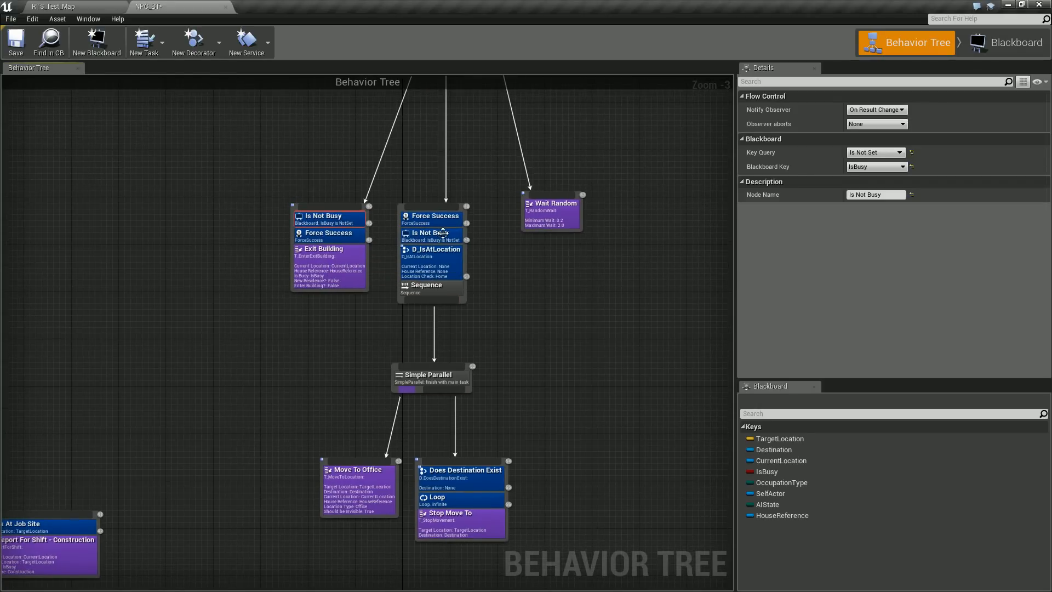
pyautogui.moveTo(443, 234)
pyautogui.mouseDown()
pyautogui.moveTo(442, 244)
pyautogui.moveTo(433, 217)
pyautogui.mouseUp()
pyautogui.moveTo(432, 253); pyautogui.dragTo(430, 265)
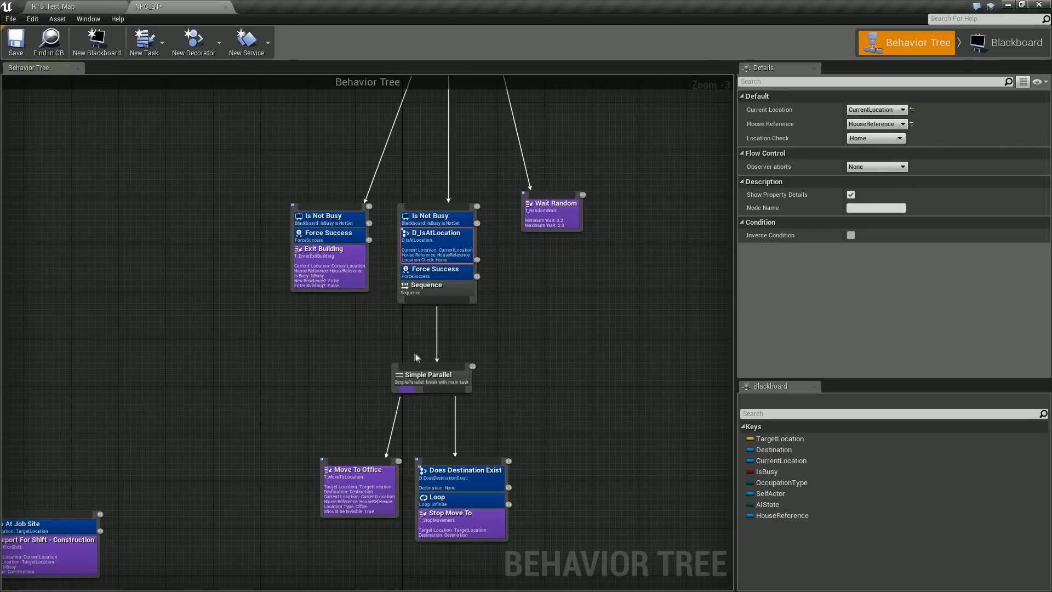
# Check the Exit Building task's settings and rename the D_IsAtLocation decorator "Is Not At Office"
pyautogui.moveTo(340, 409); pyautogui.dragTo(257, 345, button='right')
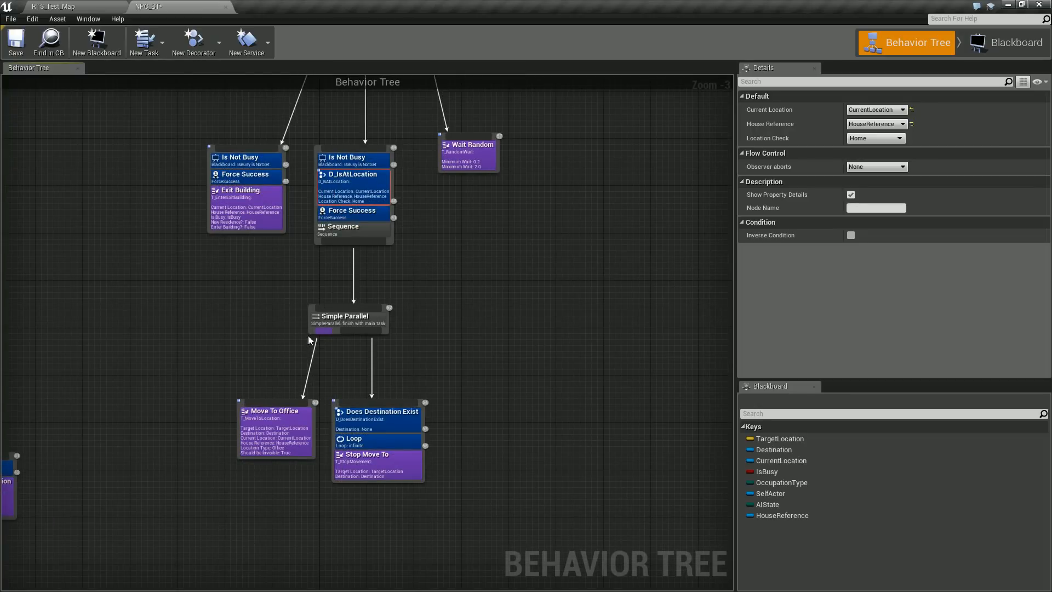
pyautogui.click(241, 159)
pyautogui.click(237, 217)
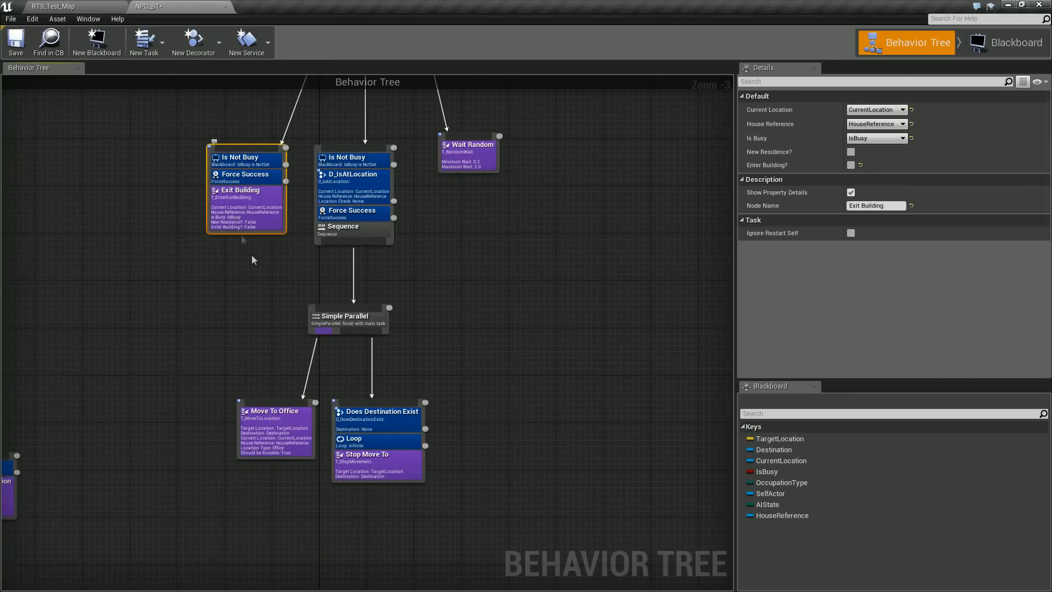
pyautogui.click(341, 185)
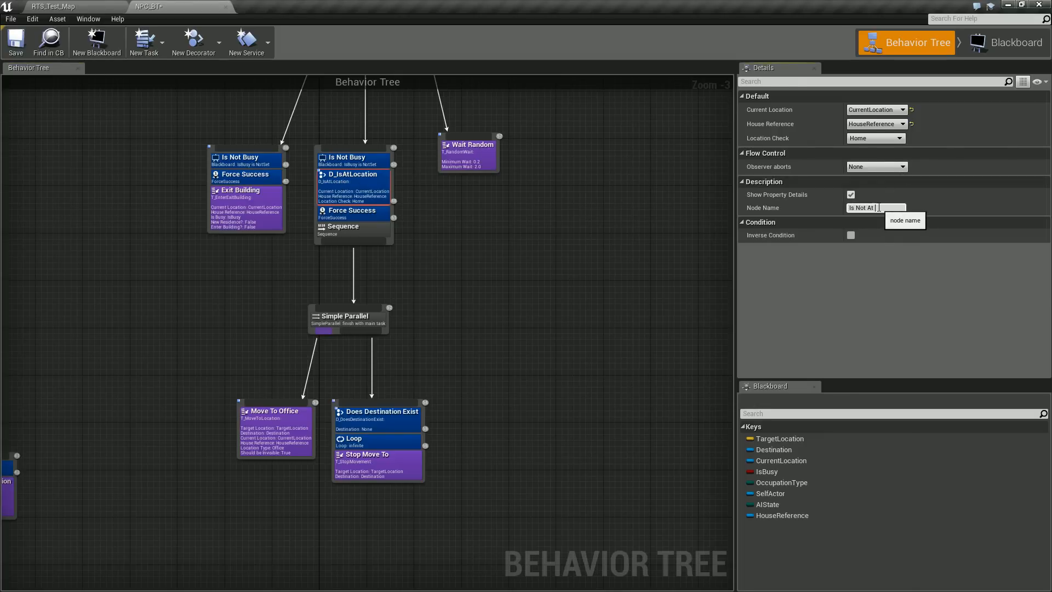
pyautogui.click(879, 208)
pyautogui.write('Is Not At Office')
pyautogui.press('Return')
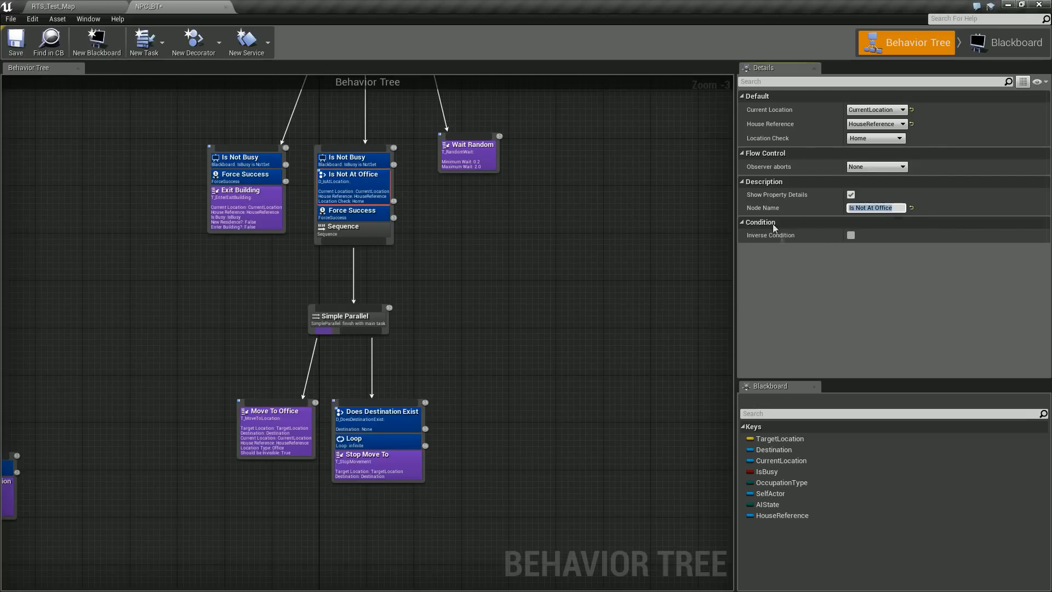
# Invert the Is Not At Office decorator's condition and set its location check to Office
pyautogui.click(853, 236)
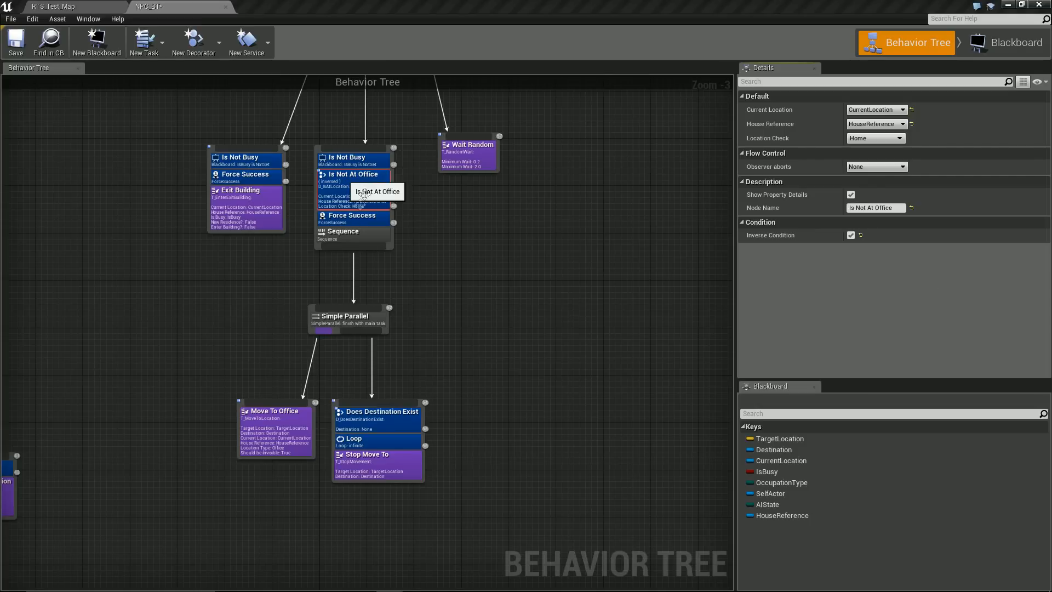
pyautogui.moveTo(293, 363); pyautogui.dragTo(328, 309, button='right')
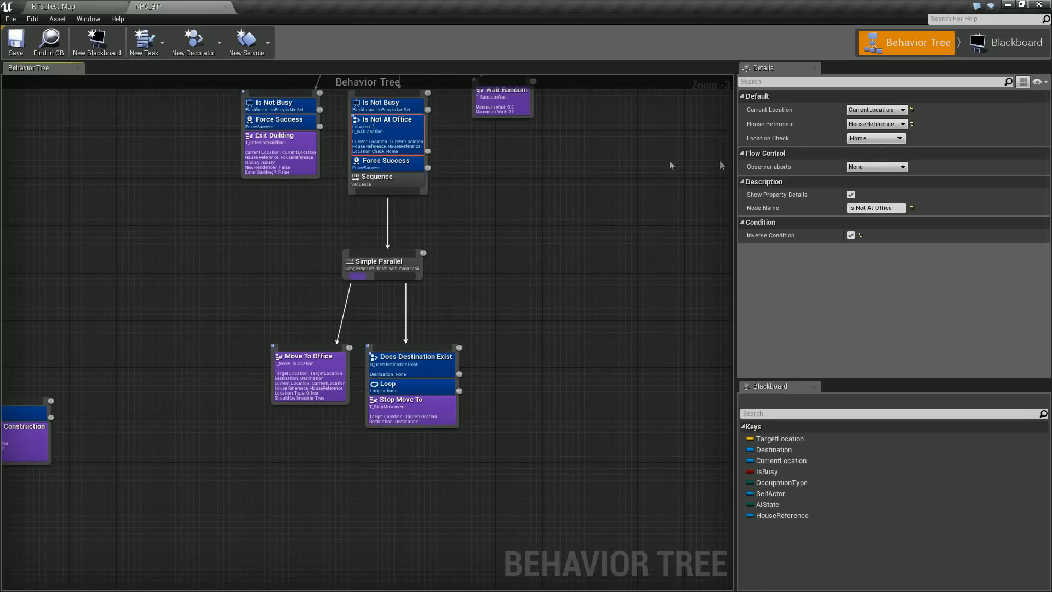
pyautogui.click(861, 139)
pyautogui.click(869, 161)
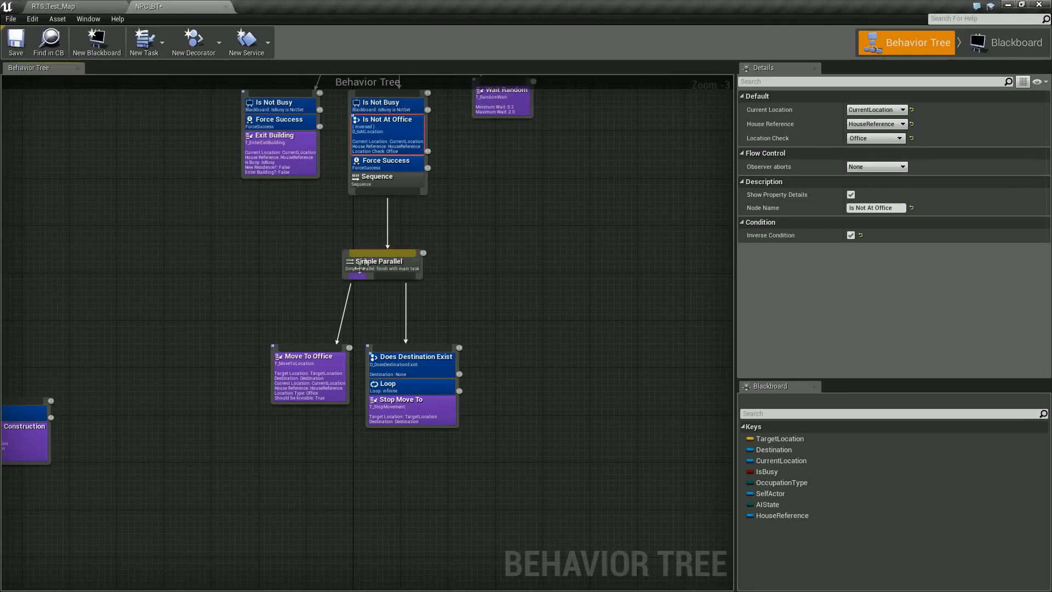
# Shift the Move To Office task slightly away from its neighbour and place Loop above Does Destination Exist on the Stop Move To task
pyautogui.click(316, 374)
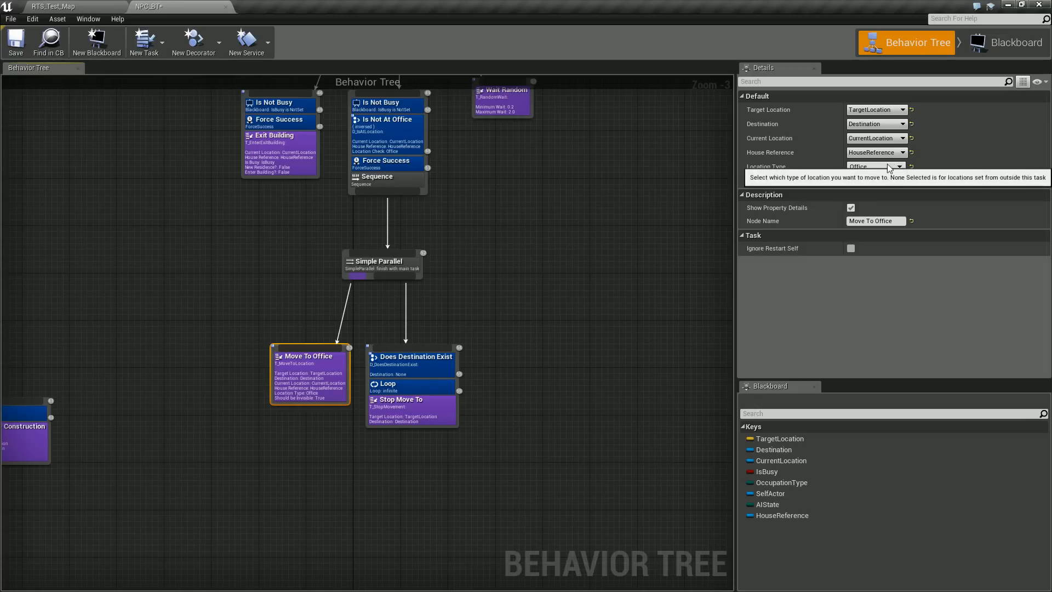
pyautogui.moveTo(329, 381); pyautogui.dragTo(323, 375)
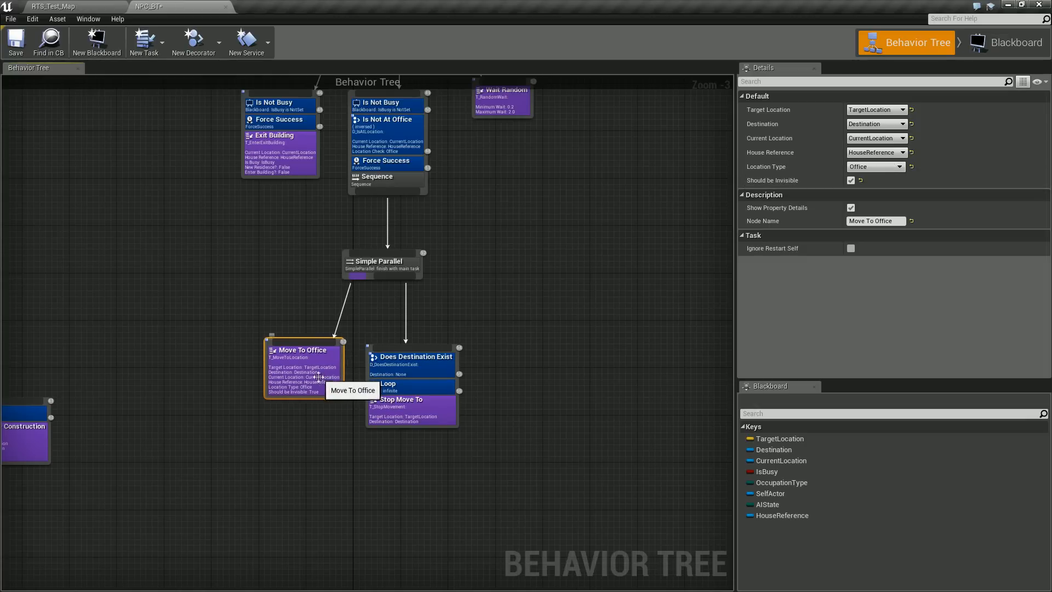
pyautogui.moveTo(400, 388); pyautogui.dragTo(402, 359)
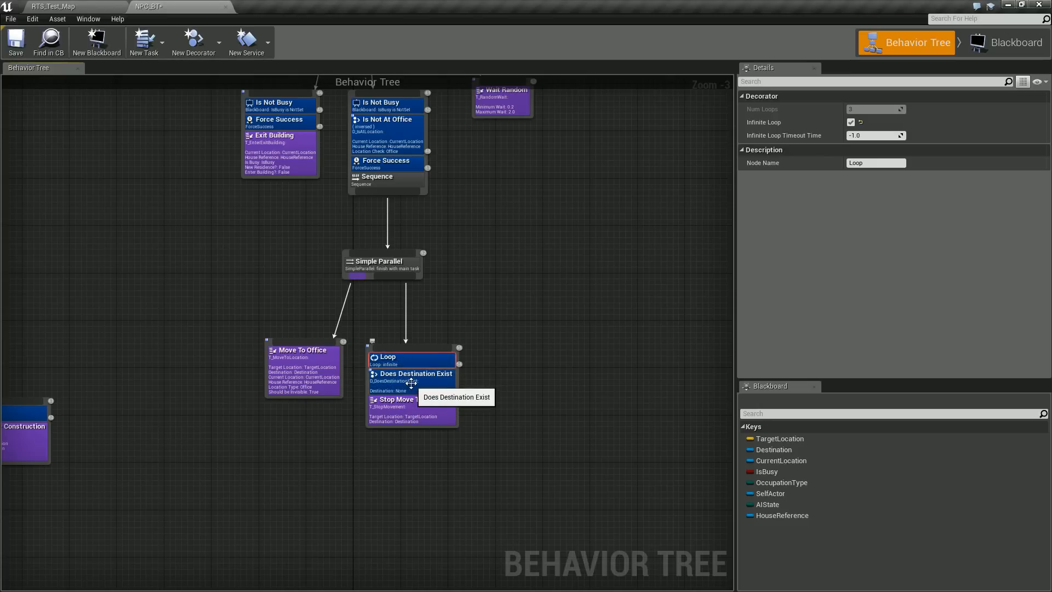
# Set the Does Destination Exist decorator's key to Destination, rename it "Does Destination NOT Exist" and invert its condition
pyautogui.click(411, 383)
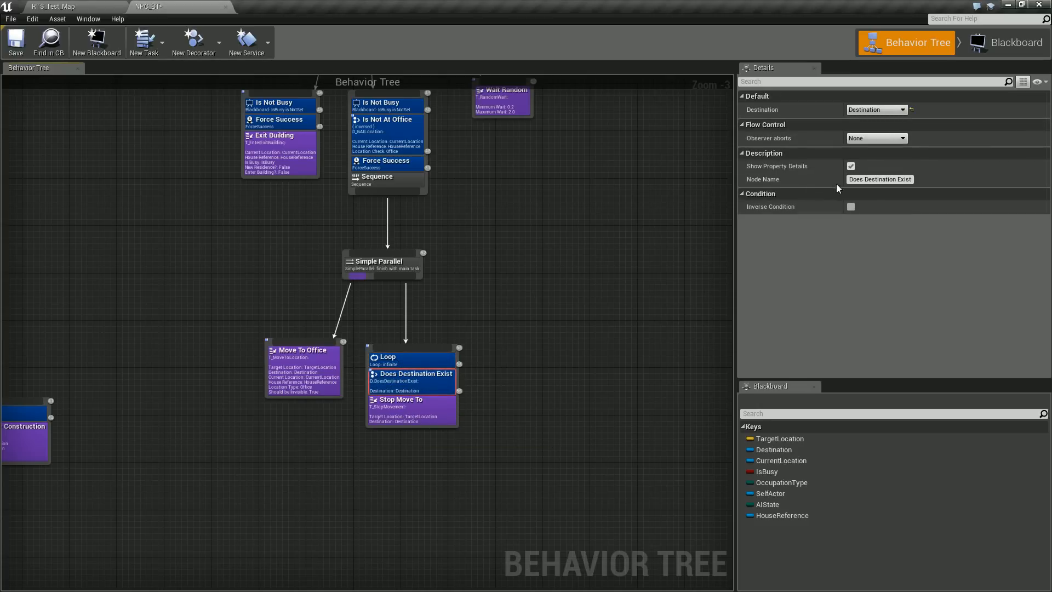
pyautogui.click(895, 179)
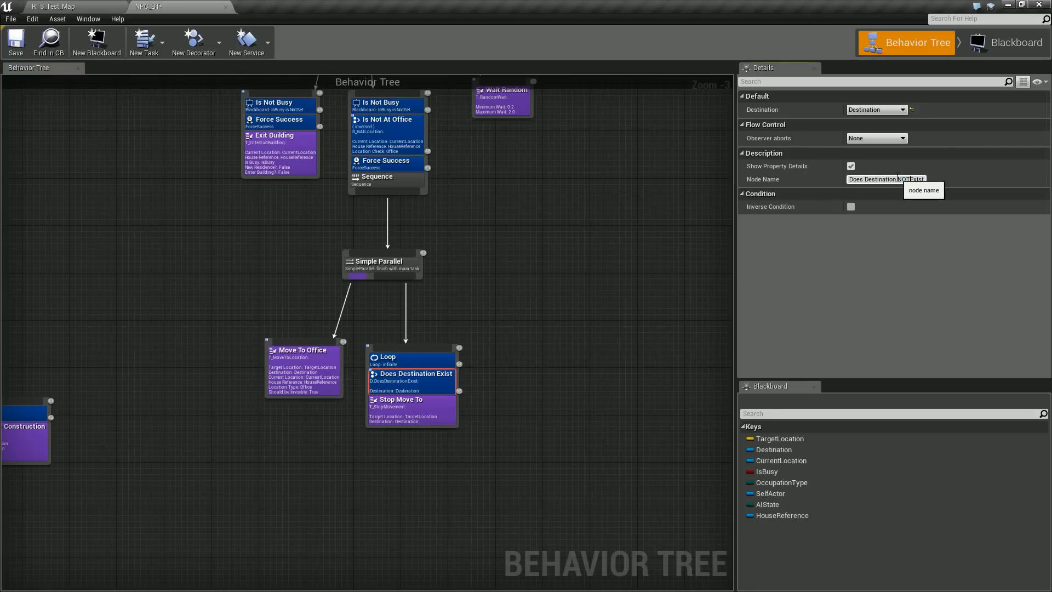
pyautogui.press('Return')
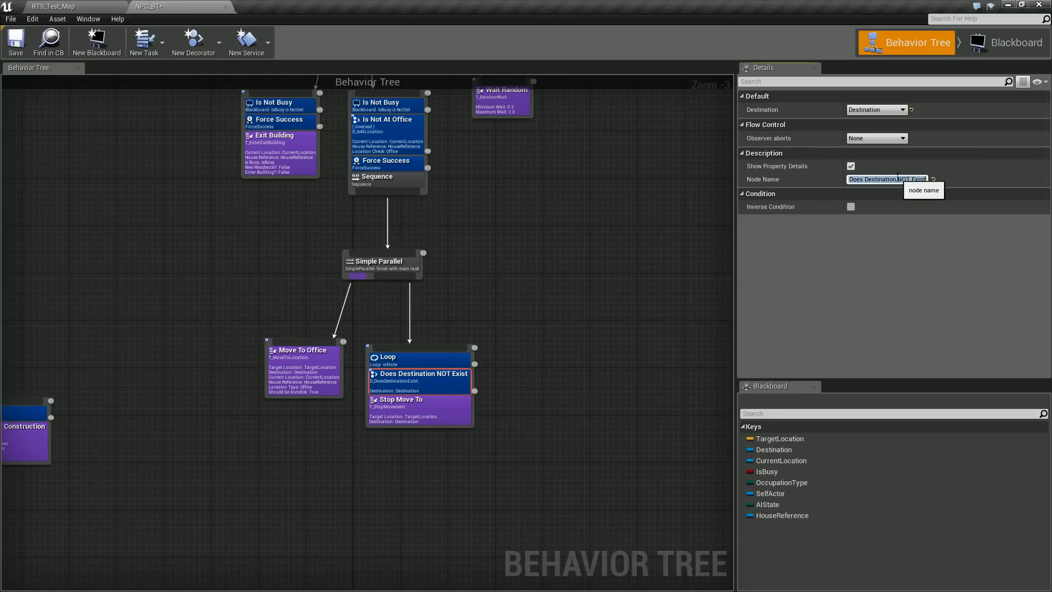
pyautogui.click(851, 207)
pyautogui.moveTo(427, 378); pyautogui.dragTo(357, 375)
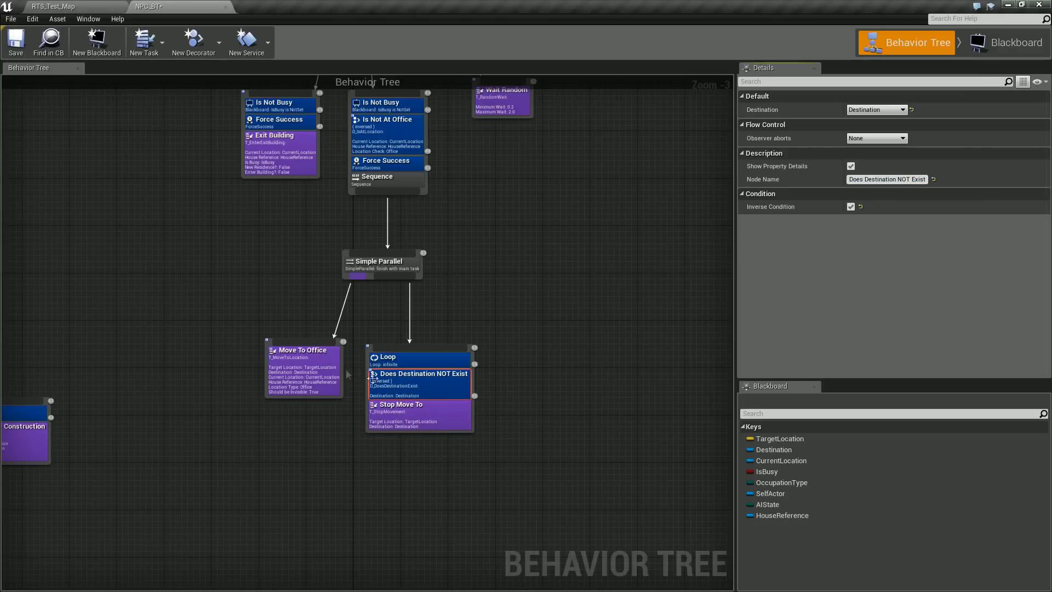
# Move all the child nodes under the Is Miner Sequence together, closer to their parent
pyautogui.moveTo(526, 404); pyautogui.dragTo(448, 473, button='right')
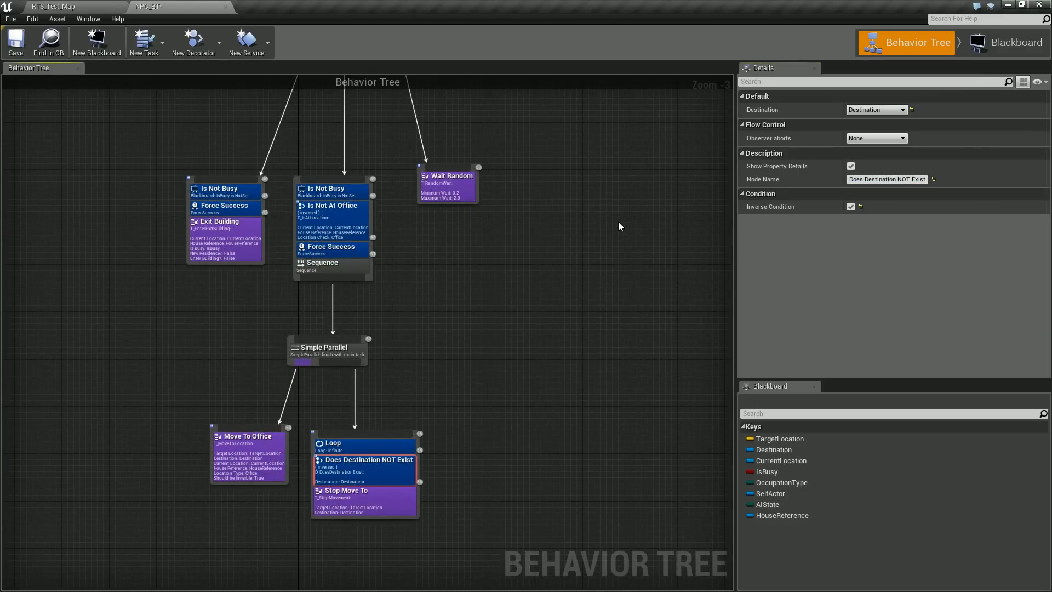
pyautogui.moveTo(617, 223); pyautogui.dragTo(583, 266, button='right')
pyautogui.scroll(-1, 582, 268)
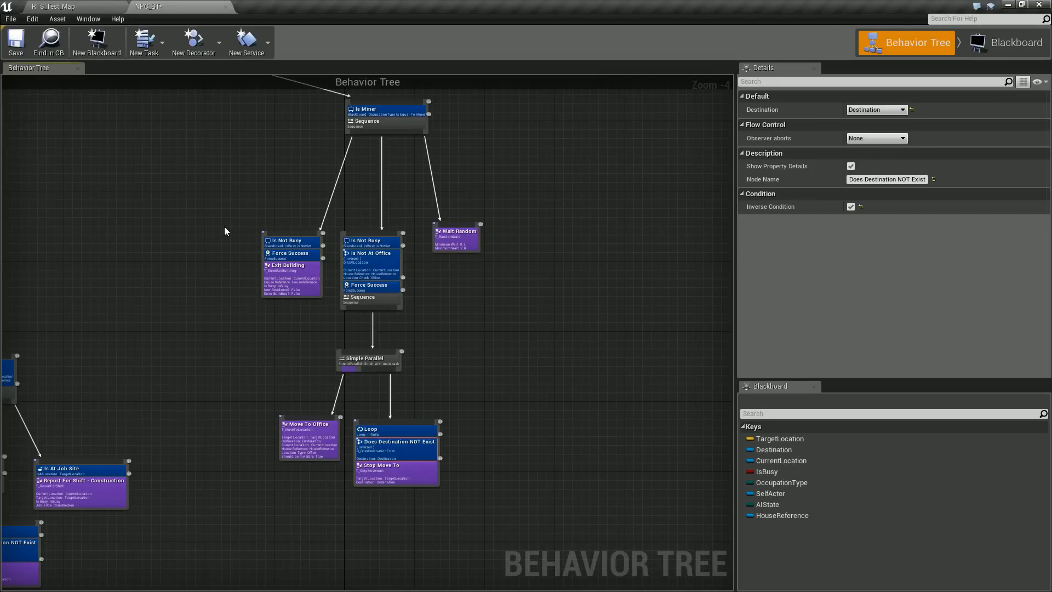
pyautogui.moveTo(214, 217); pyautogui.dragTo(494, 507)
pyautogui.moveTo(419, 476); pyautogui.dragTo(406, 397)
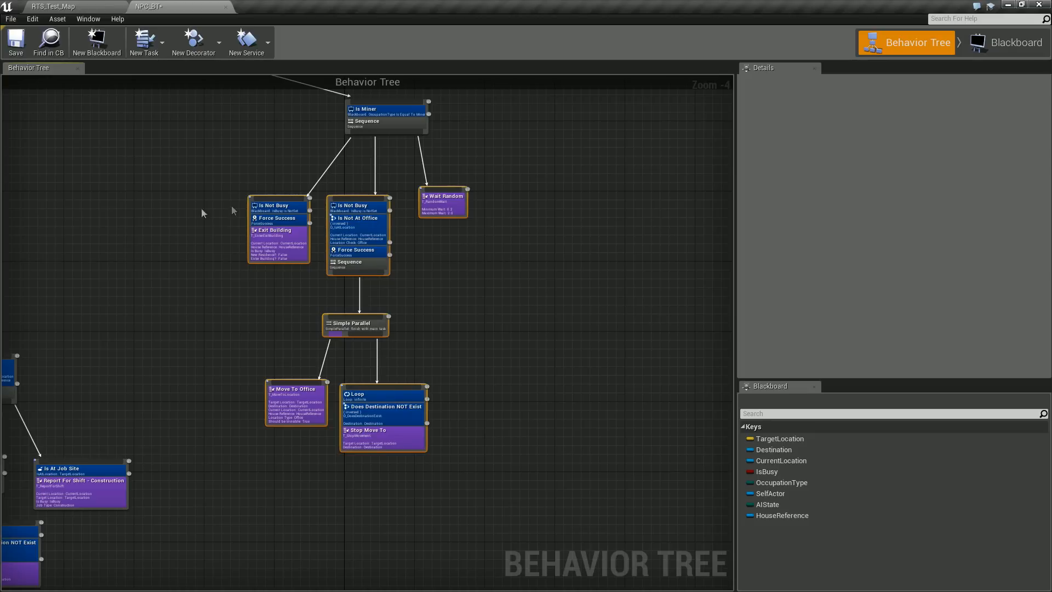
pyautogui.moveTo(180, 163); pyautogui.dragTo(224, 187, button='right')
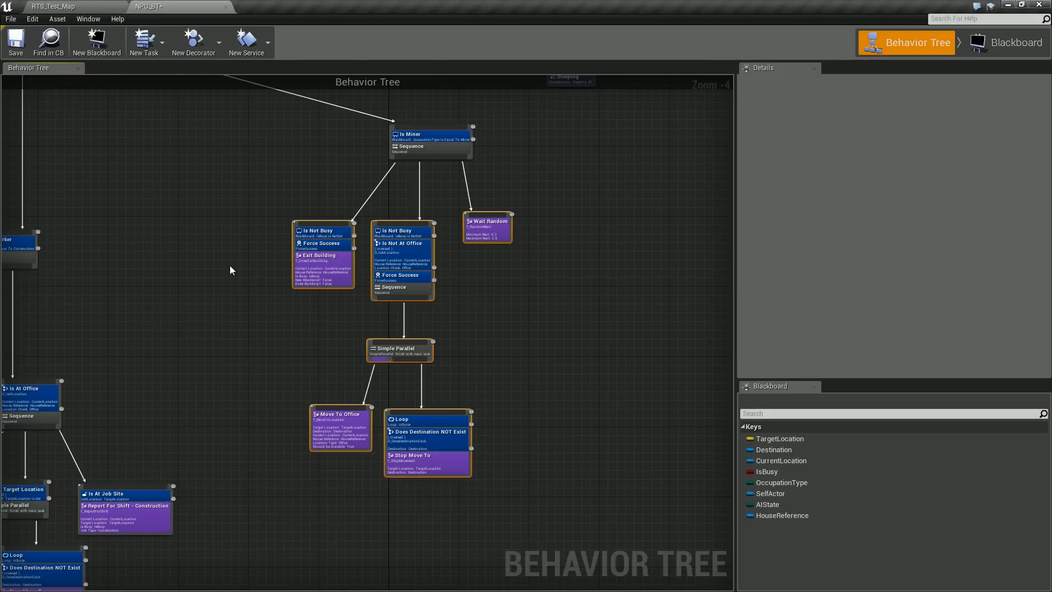
# Switch to the RTS_Test_Map level and open the MiningShack static mesh from the Meshes folder
pyautogui.click(82, 6)
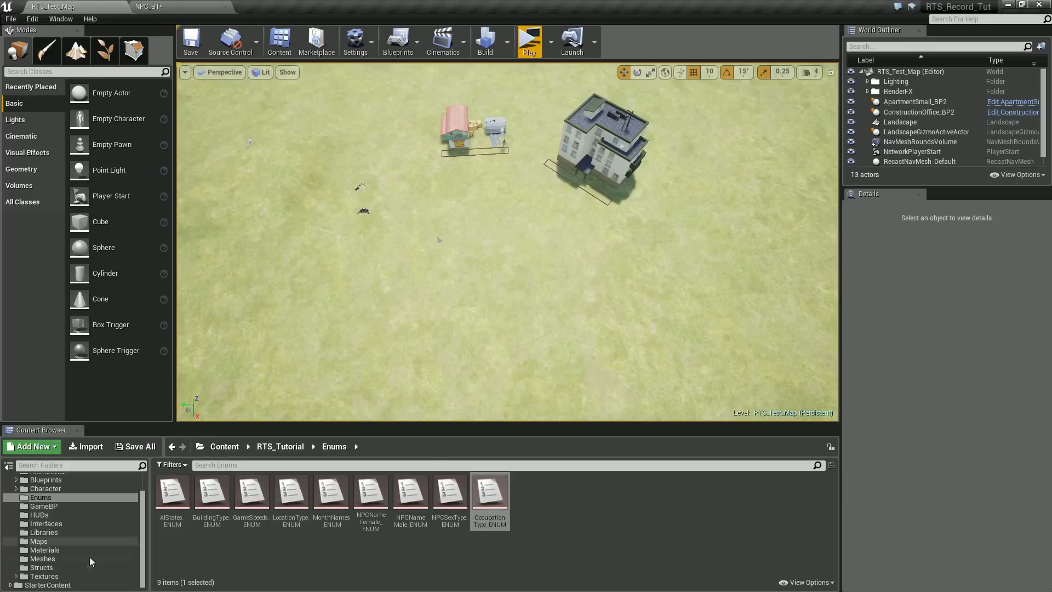
pyautogui.scroll(2, 74, 536)
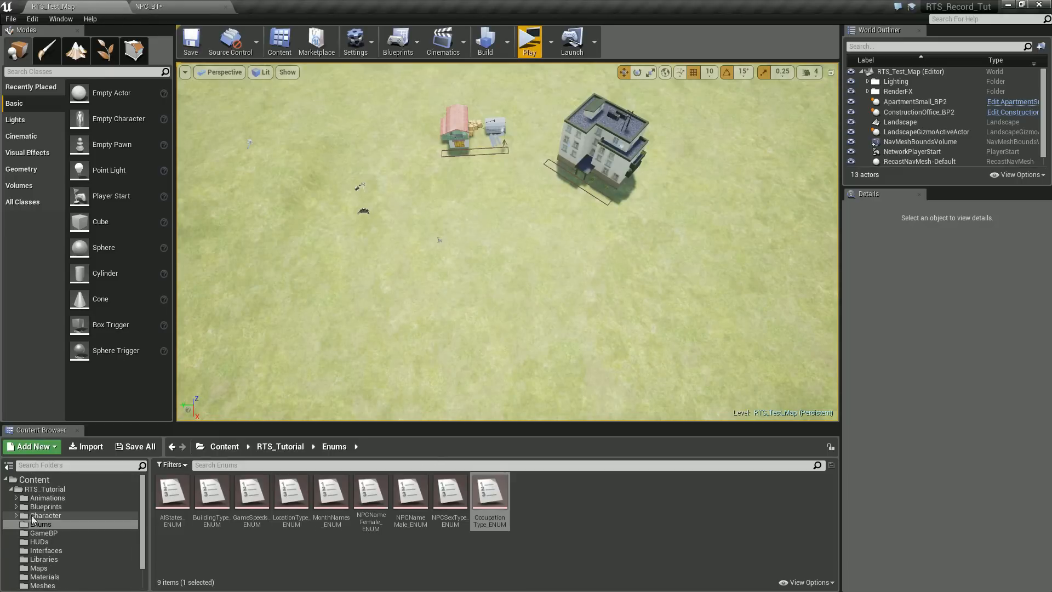
pyautogui.scroll(-1, 57, 553)
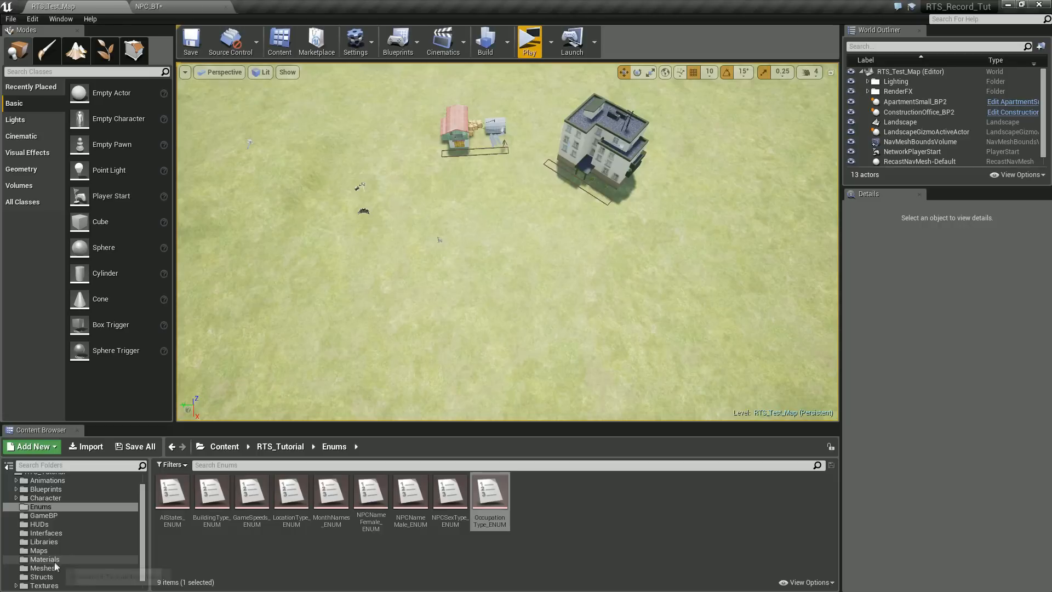
pyautogui.click(55, 568)
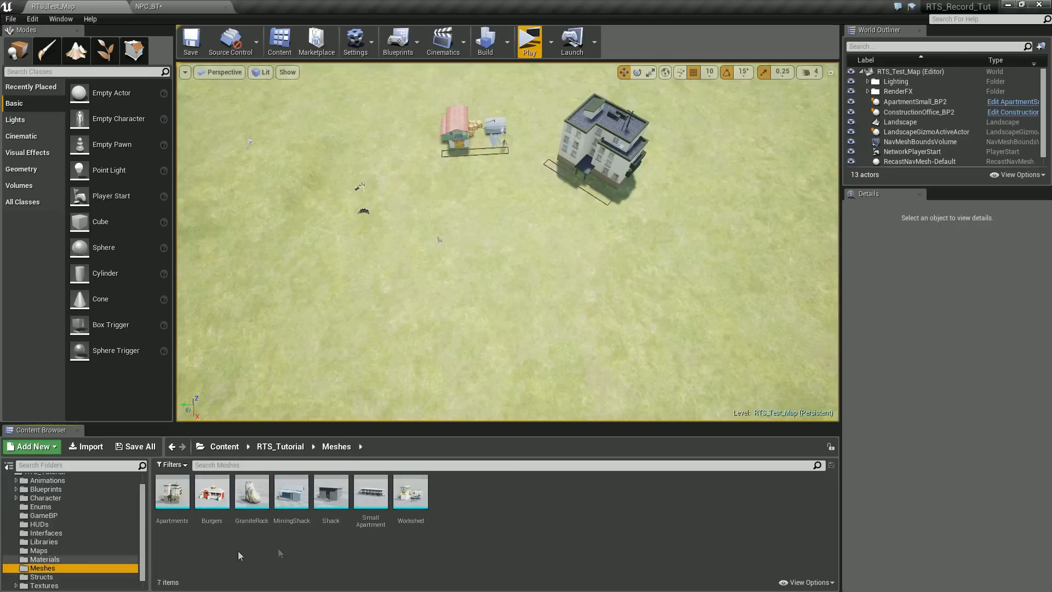
pyautogui.click(328, 489)
pyautogui.doubleClick(290, 493)
# Examine the MiningShack mesh from several angles, close its editor and return to the level
pyautogui.scroll(-4, 327, 345)
pyautogui.moveTo(276, 407); pyautogui.dragTo(418, 425)
pyautogui.scroll(-3, 271, 408)
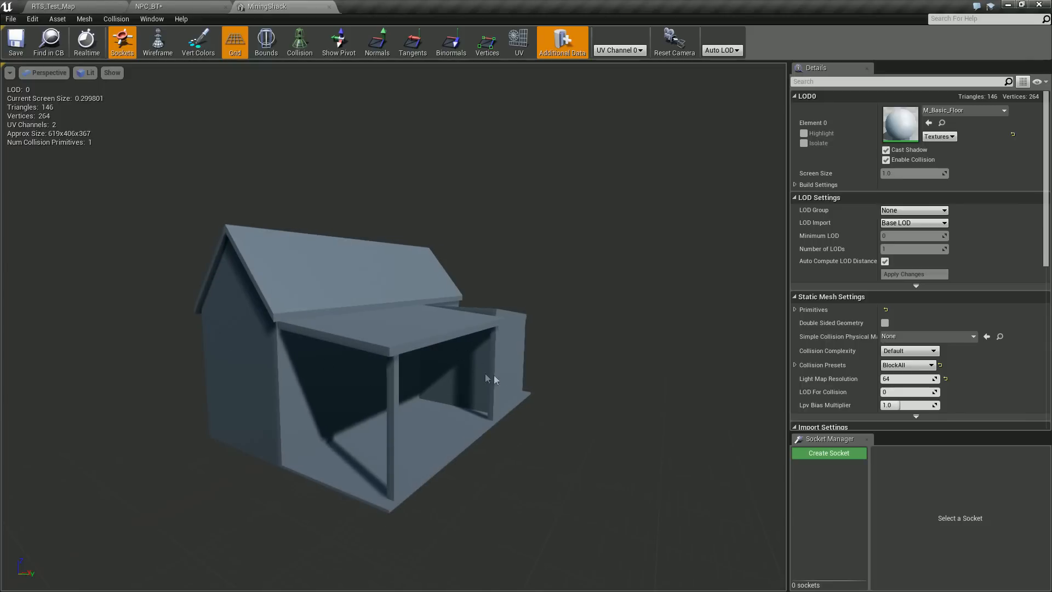
pyautogui.moveTo(497, 389); pyautogui.dragTo(372, 386)
pyautogui.moveTo(523, 299)
pyautogui.mouseDown()
pyautogui.moveTo(586, 307)
pyautogui.moveTo(525, 304)
pyautogui.mouseUp()
pyautogui.moveTo(551, 344); pyautogui.dragTo(573, 336)
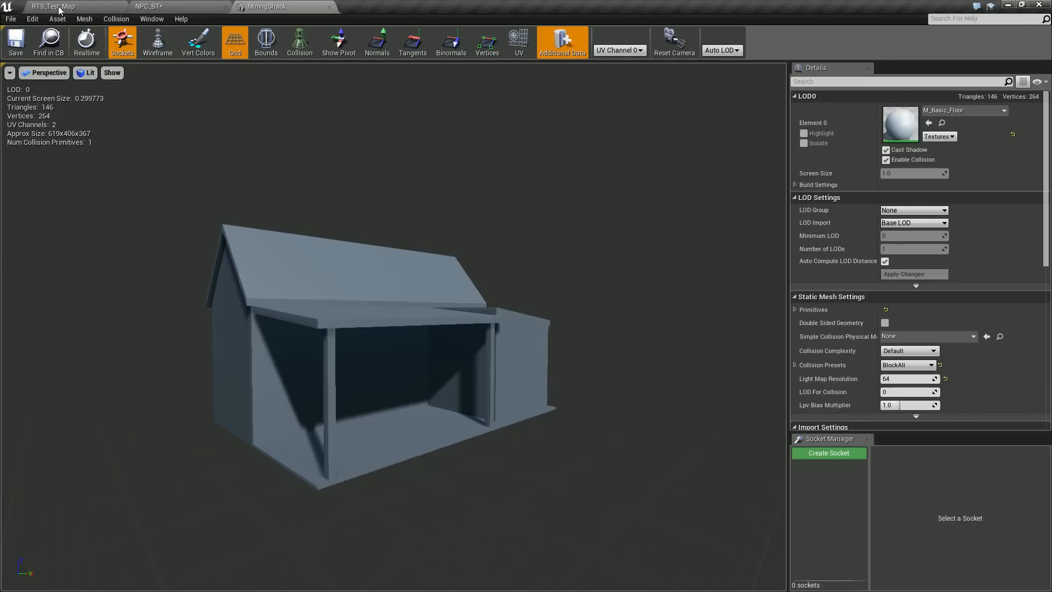
pyautogui.click(158, 43)
pyautogui.moveTo(511, 344)
pyautogui.mouseDown()
pyautogui.moveTo(493, 378)
pyautogui.moveTo(528, 350)
pyautogui.moveTo(510, 345)
pyautogui.mouseUp()
pyautogui.moveTo(362, 345); pyautogui.dragTo(364, 345)
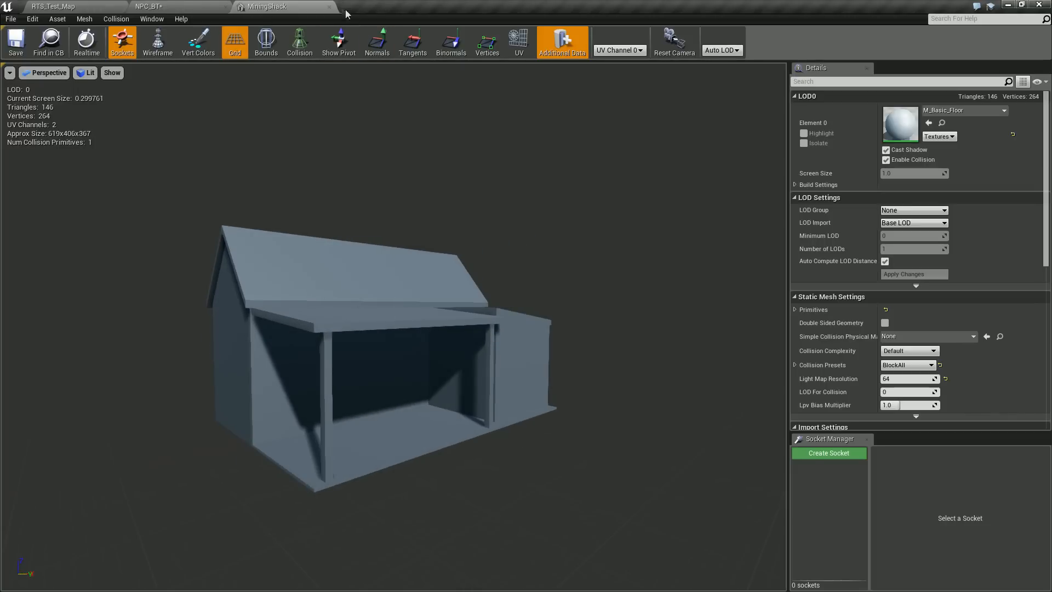
pyautogui.click(329, 6)
pyautogui.click(69, 7)
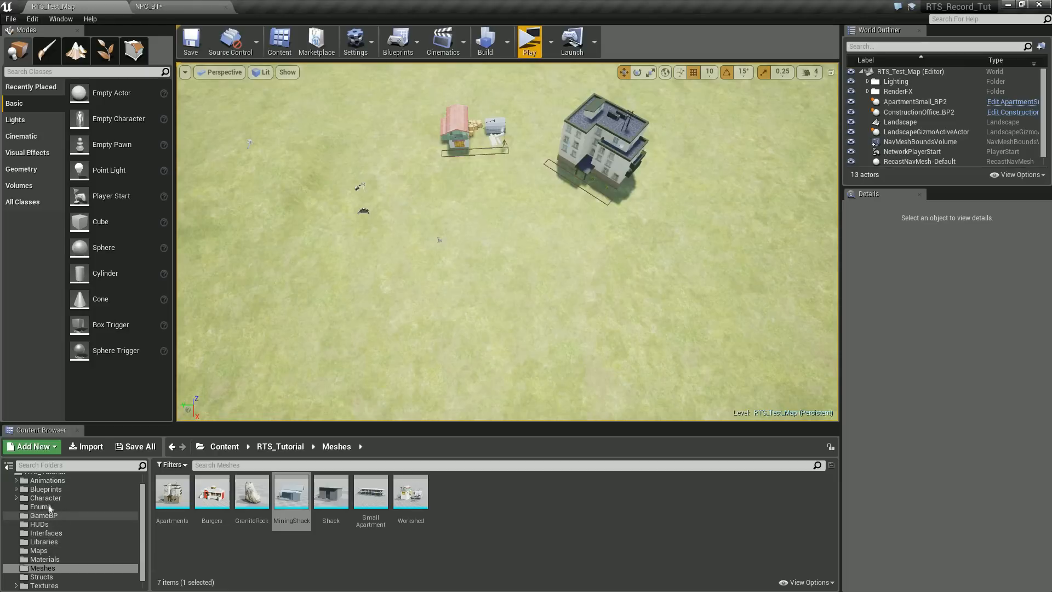
# Create a folder named Industrial inside the Blueprints/Buildings folder
pyautogui.click(46, 489)
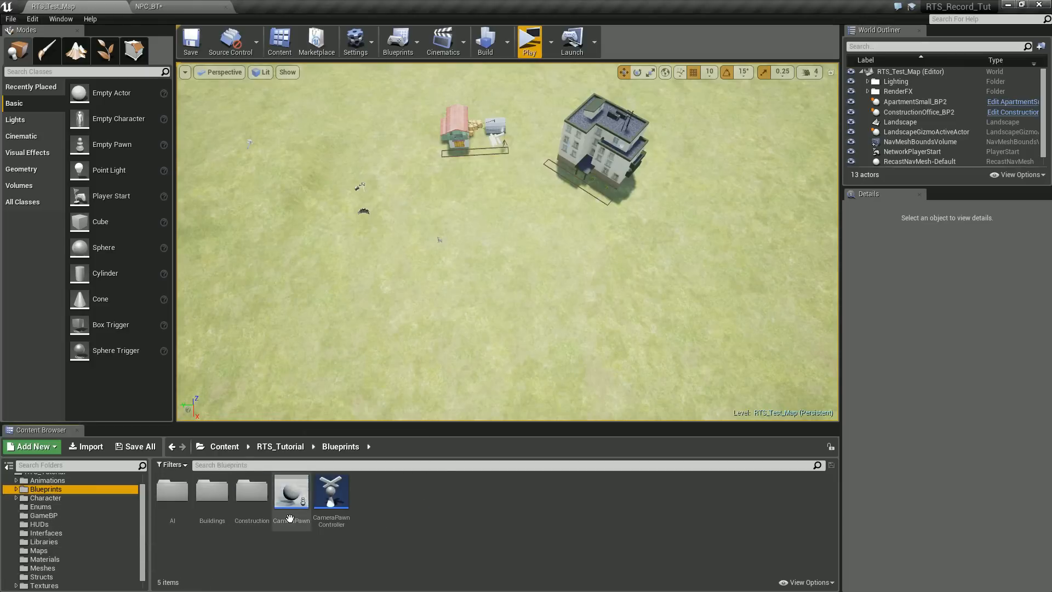
pyautogui.doubleClick(213, 490)
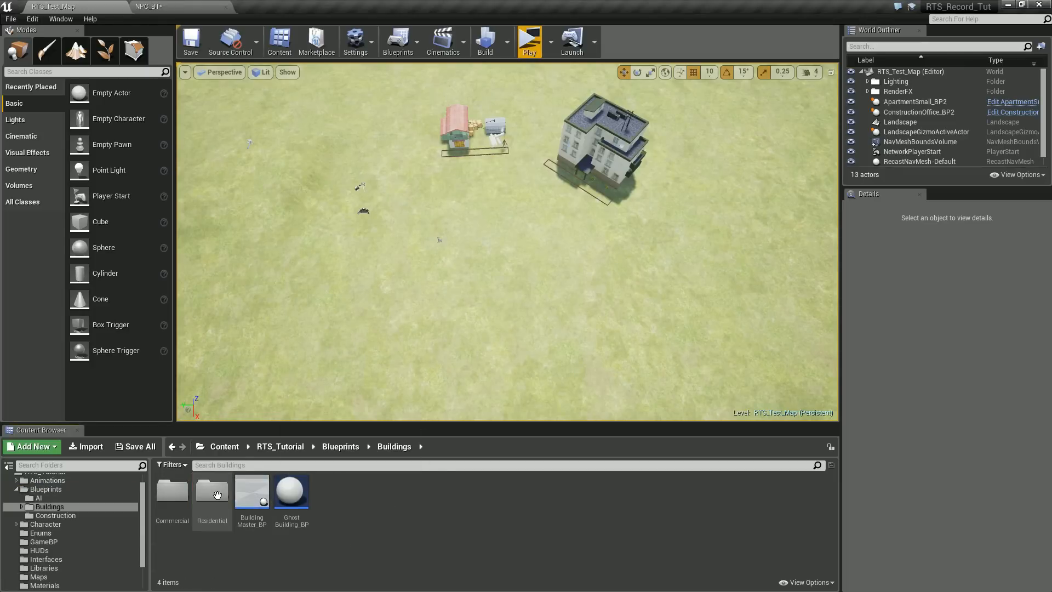
pyautogui.rightClick(365, 509)
pyautogui.click(385, 222)
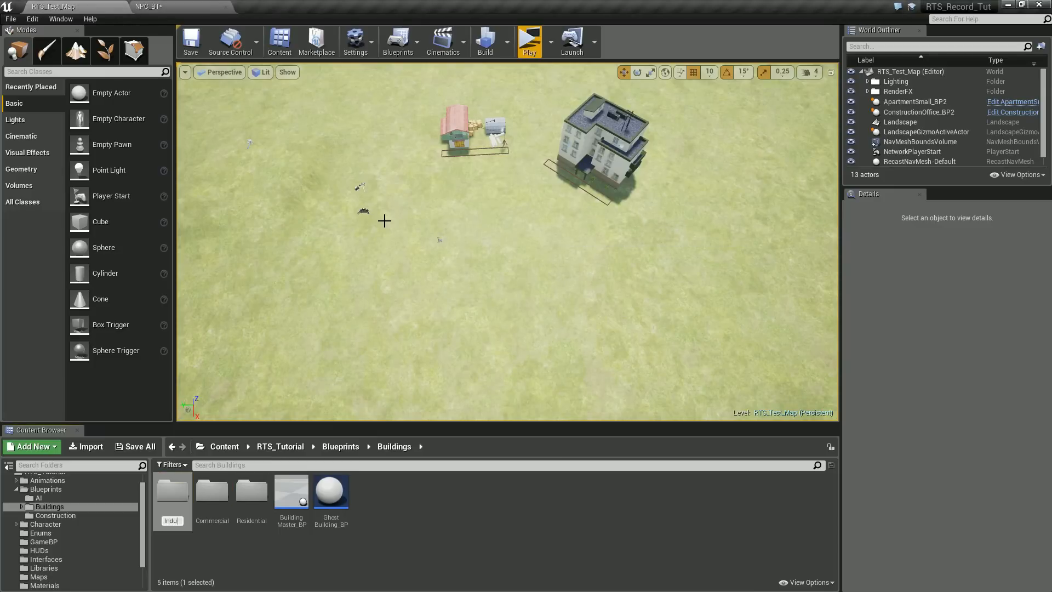
pyautogui.write('Industrial')
pyautogui.press('Return')
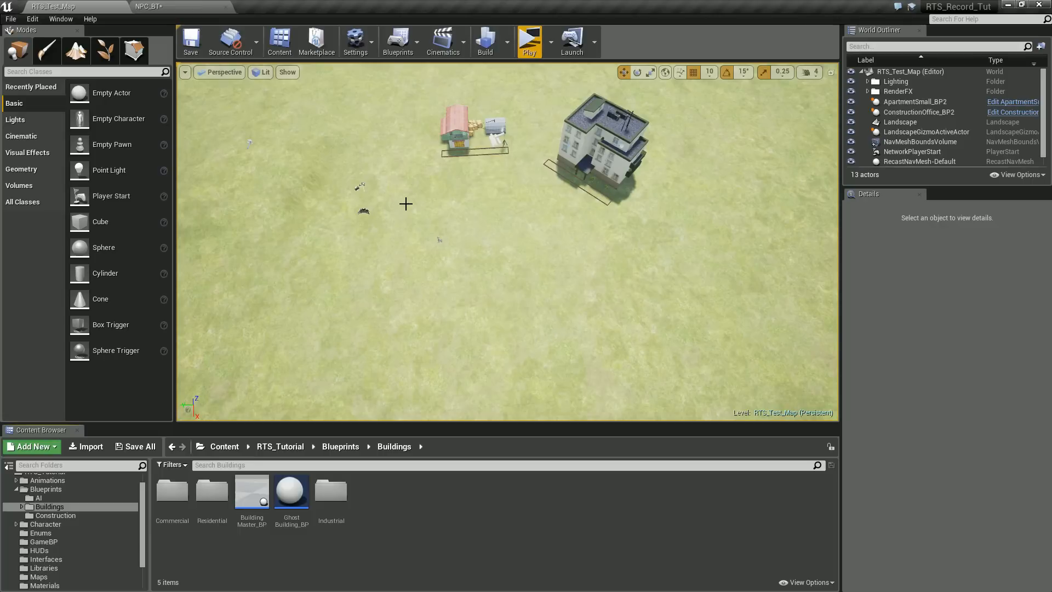
# Create a child blueprint of BuildingMaster_BP named IndustrialMaster_BP and move it into the Industrial folder
pyautogui.rightClick(254, 490)
pyautogui.click(336, 271)
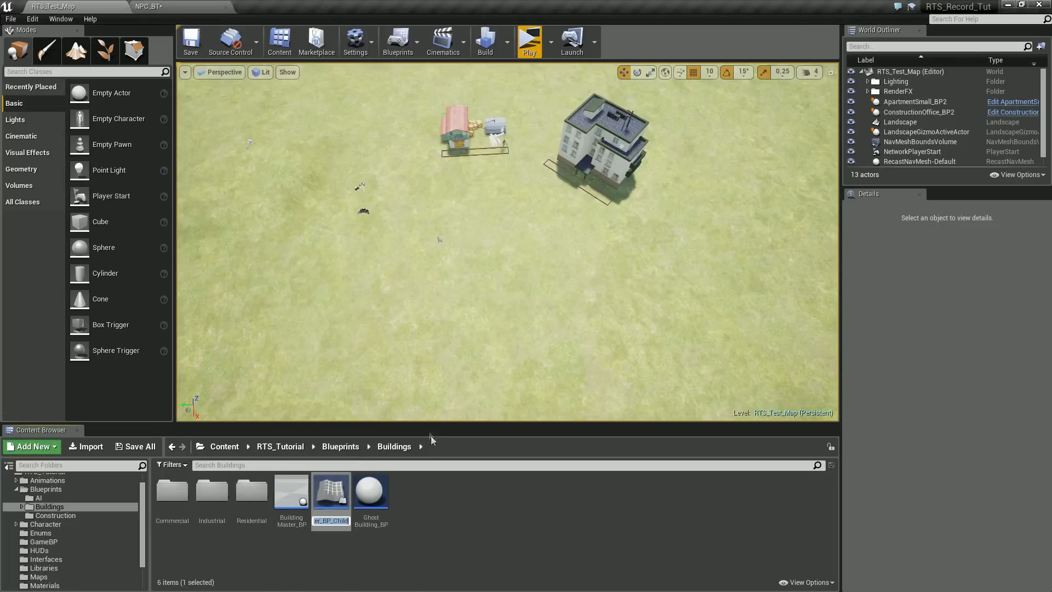
pyautogui.write('IndustrialM')
pyautogui.write('aster_BP')
pyautogui.press('Return')
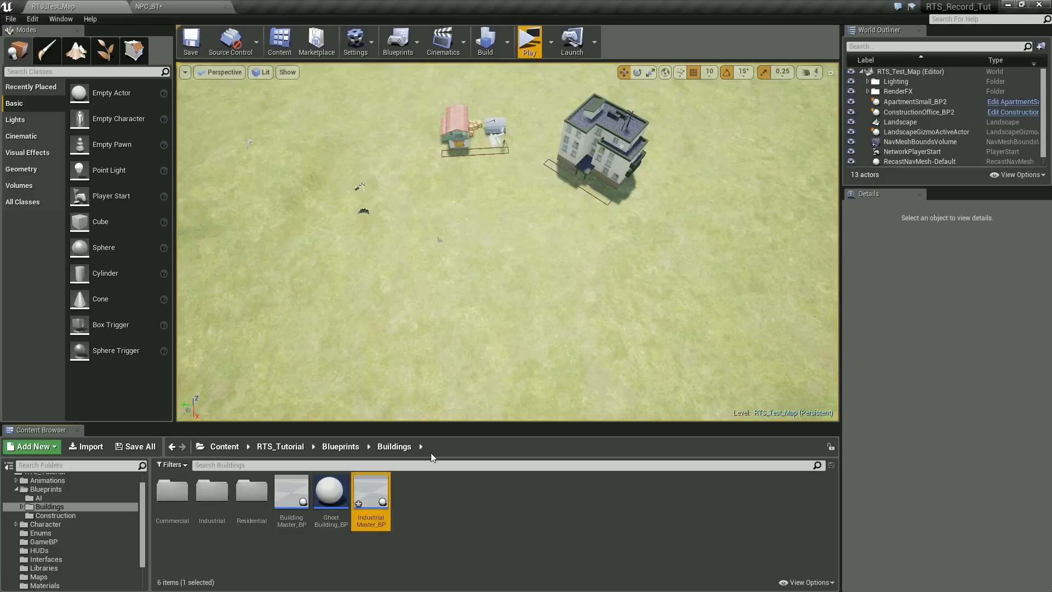
pyautogui.moveTo(371, 492); pyautogui.dragTo(220, 504)
pyautogui.click(245, 528)
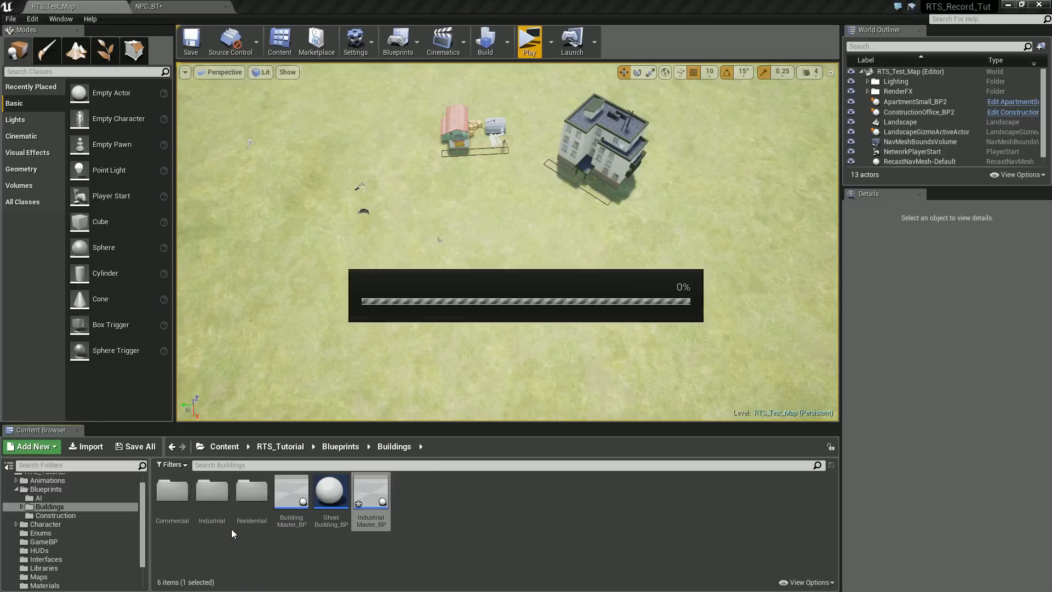
# Create a child blueprint of IndustrialMaster_BP named MiningShack_BP in the Industrial folder
pyautogui.doubleClick(215, 493)
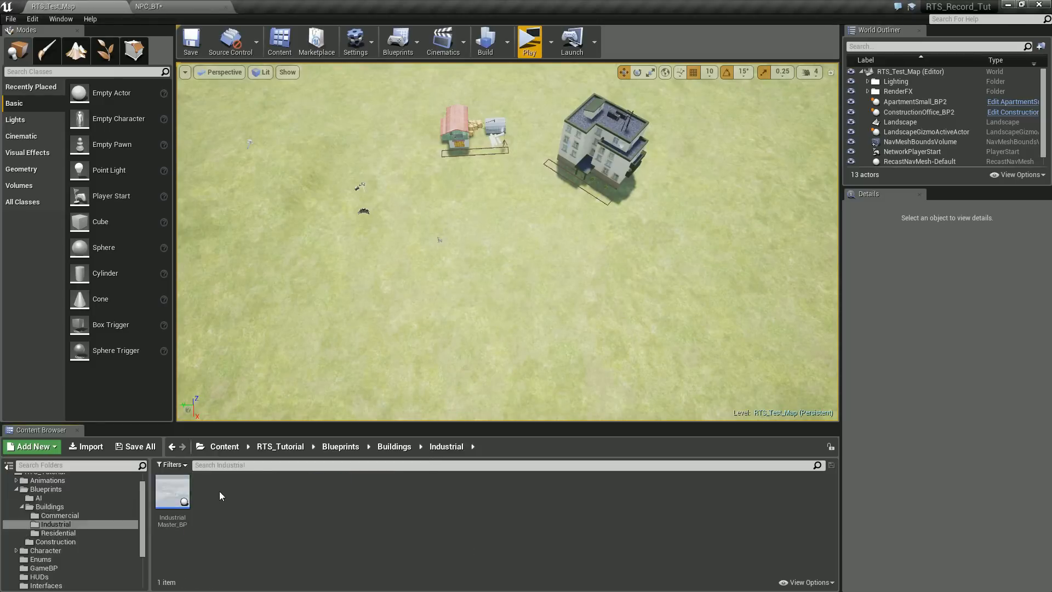
pyautogui.rightClick(166, 495)
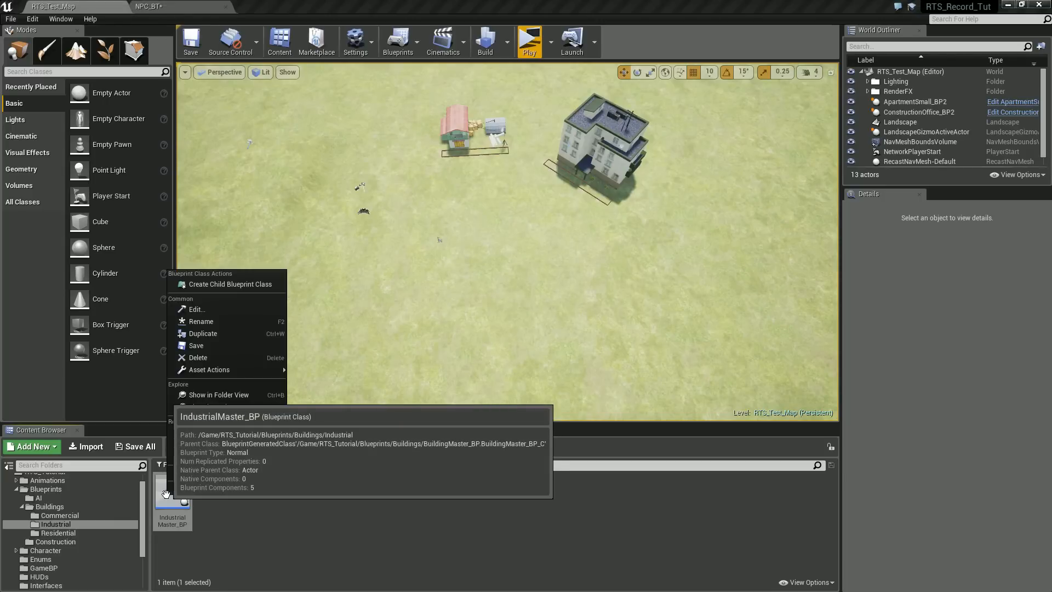
pyautogui.click(225, 284)
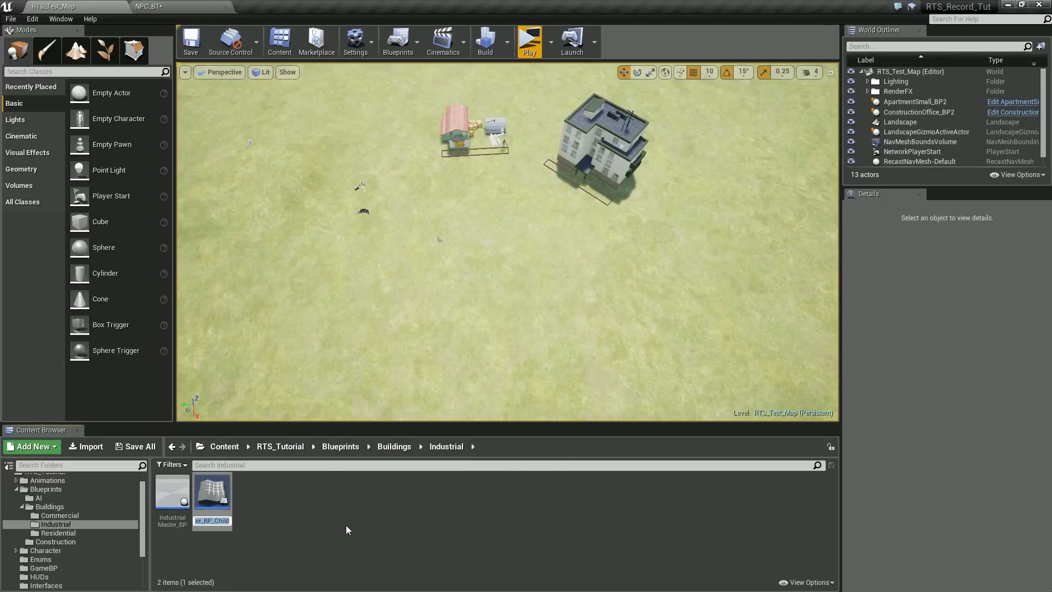
pyautogui.write('Minin')
pyautogui.write('gShack_')
pyautogui.write('BP')
pyautogui.press('Return')
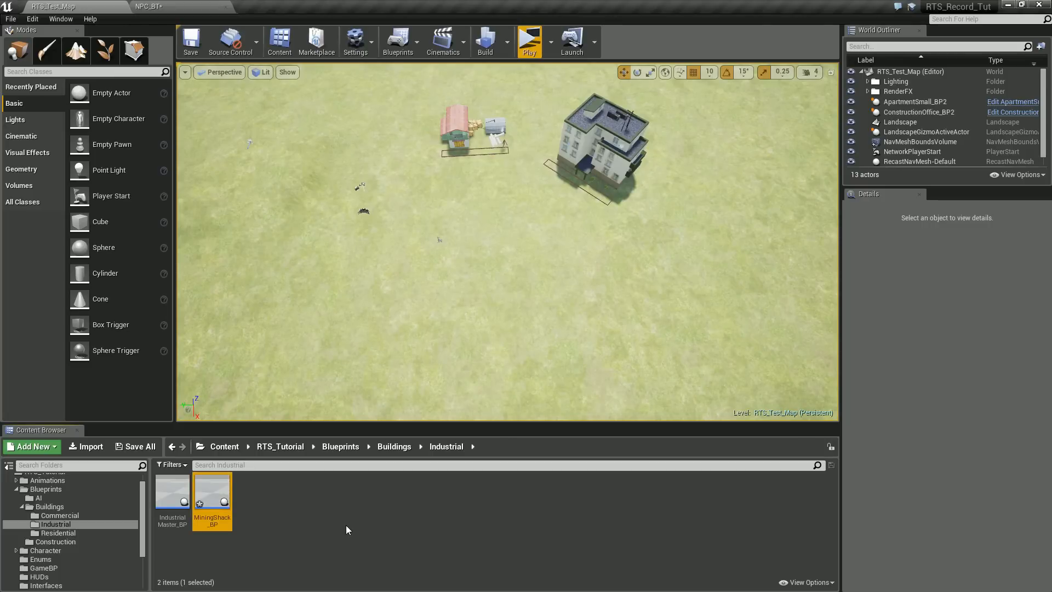
# Open the IndustrialMaster_BP blueprint and bring up its Event Graph
pyautogui.click(180, 501)
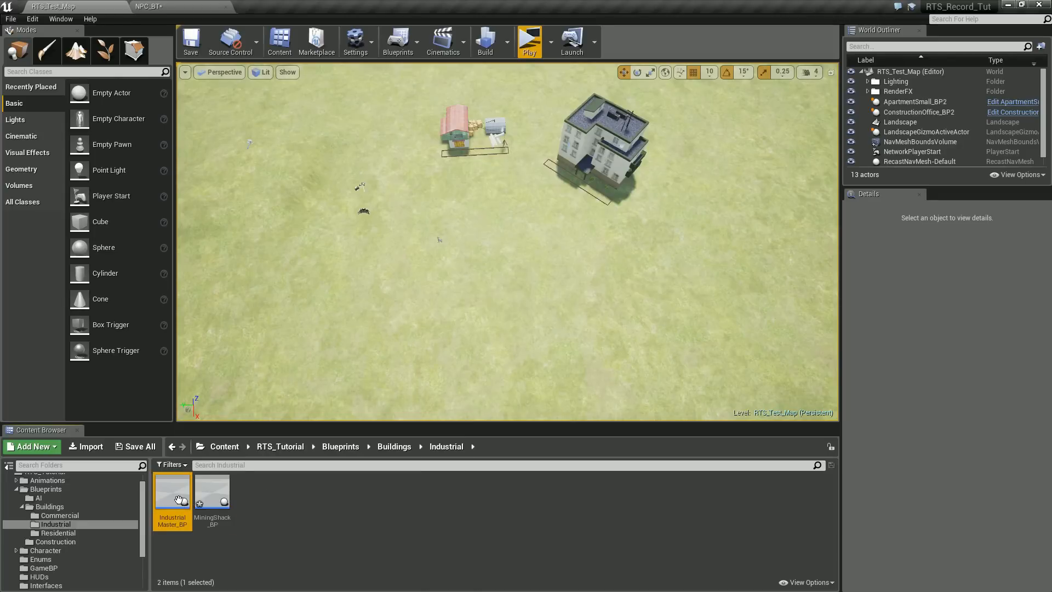
pyautogui.doubleClick(179, 500)
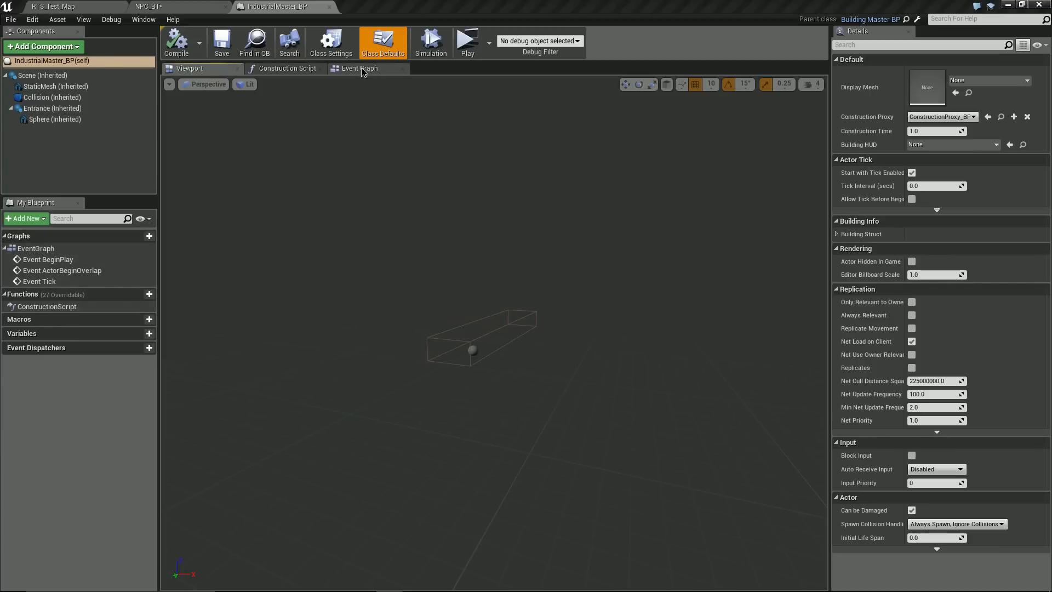
pyautogui.moveTo(361, 68); pyautogui.dragTo(390, 338)
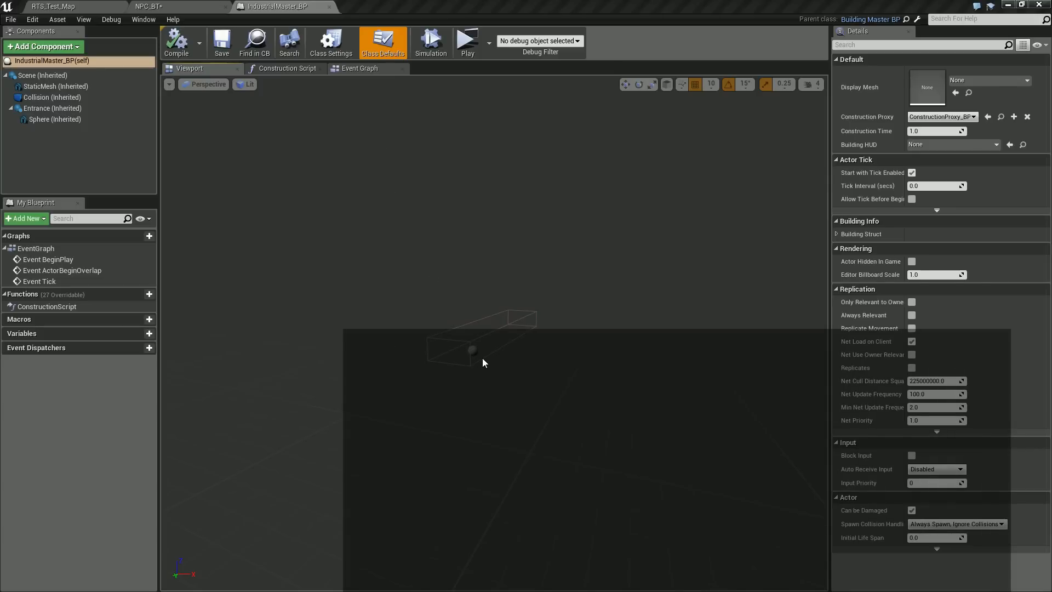
pyautogui.moveTo(376, 68)
pyautogui.mouseDown()
pyautogui.moveTo(389, 338)
pyautogui.moveTo(384, 33)
pyautogui.moveTo(379, 79)
pyautogui.mouseUp()
pyautogui.click(429, 336)
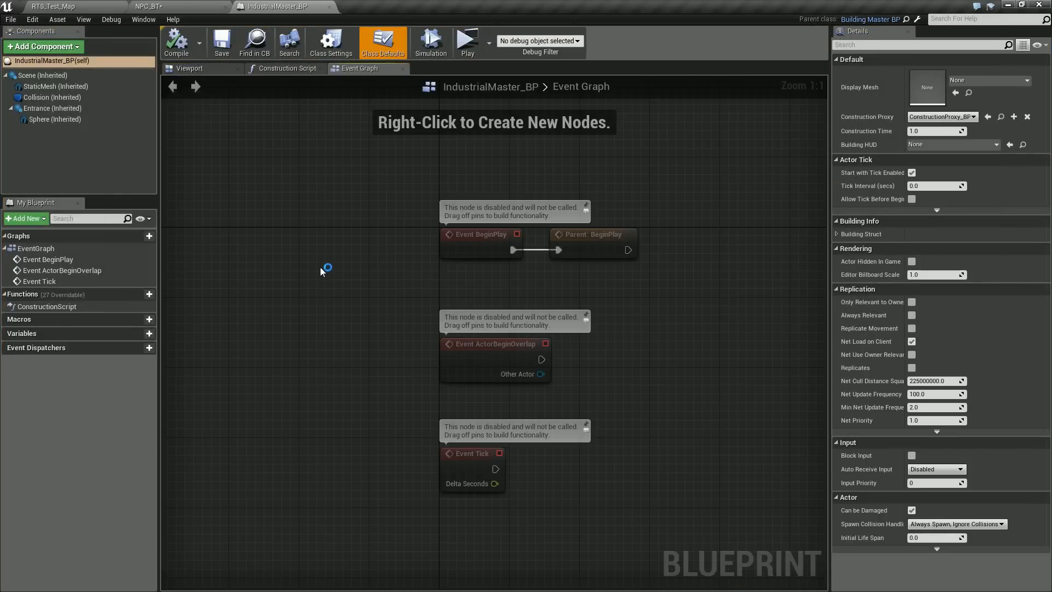
pyautogui.moveTo(625, 345); pyautogui.dragTo(504, 299, button='right')
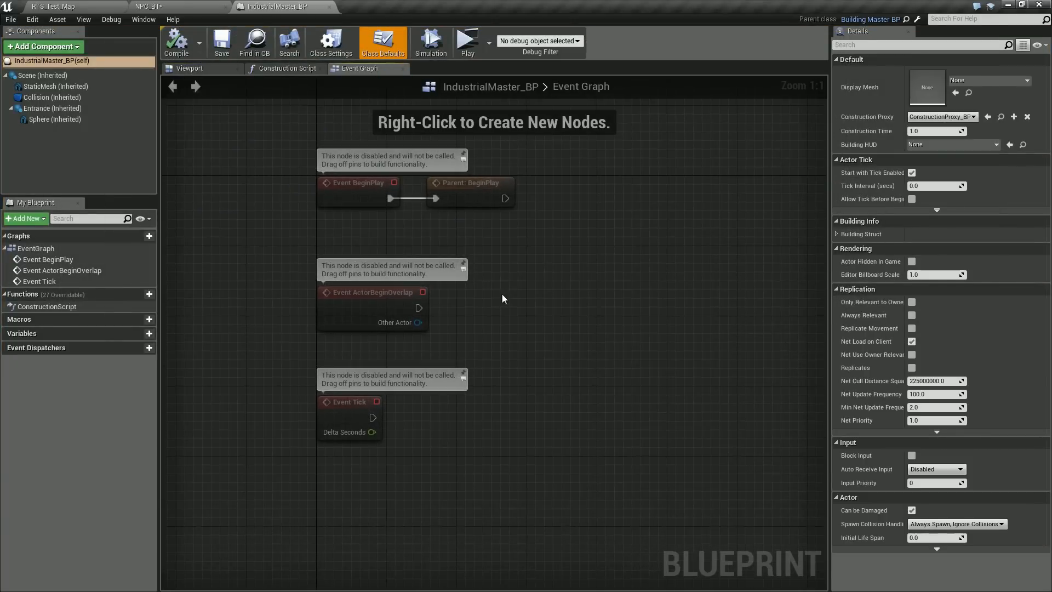
# Delete the Event ActorBeginOverlap and Event Tick nodes from the IndustrialMaster_BP Event Graph
pyautogui.moveTo(248, 256); pyautogui.dragTo(432, 417)
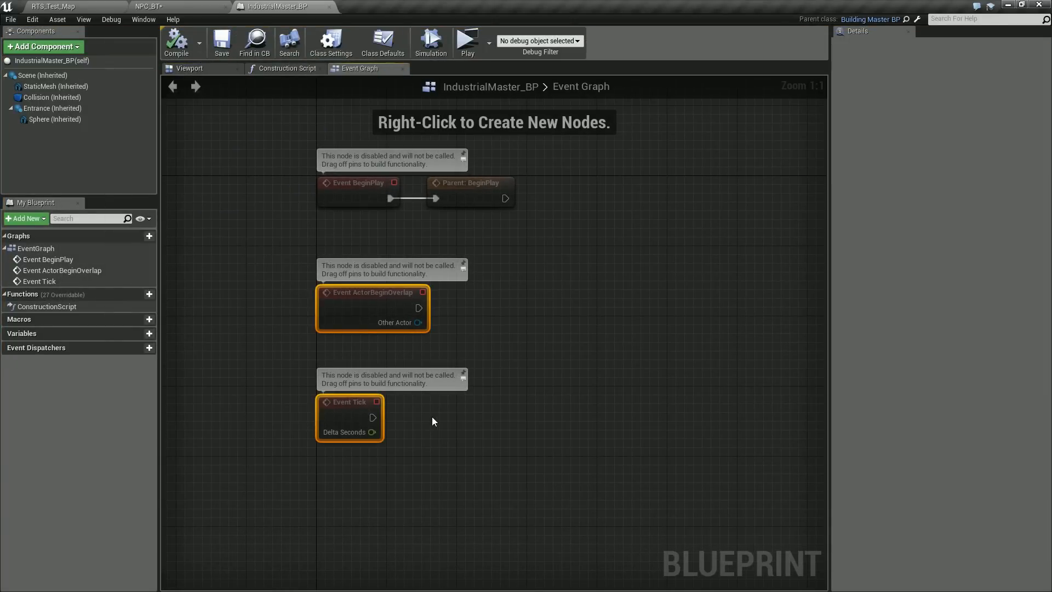
pyautogui.press('Delete')
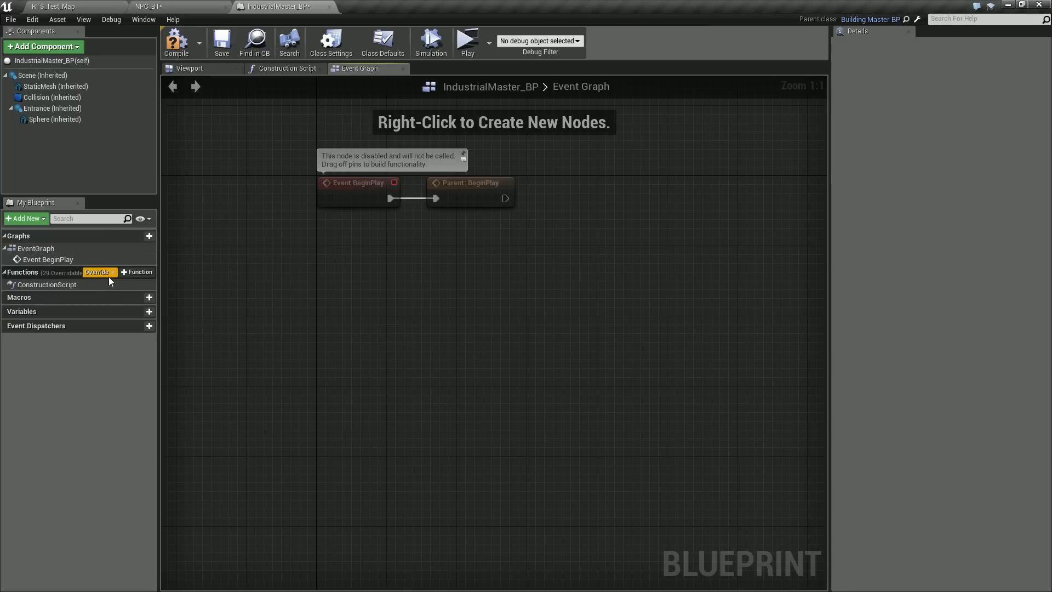
# Override the Get Occupants function in IndustrialMaster_BP and delete its Parent: Get Occupants node
pyautogui.click(108, 274)
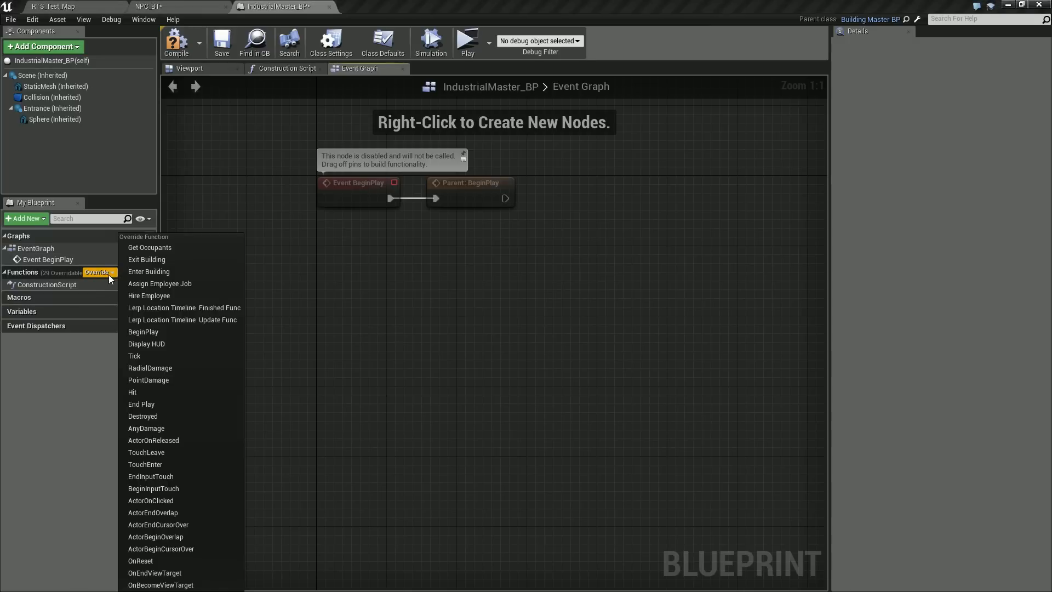
pyautogui.click(140, 248)
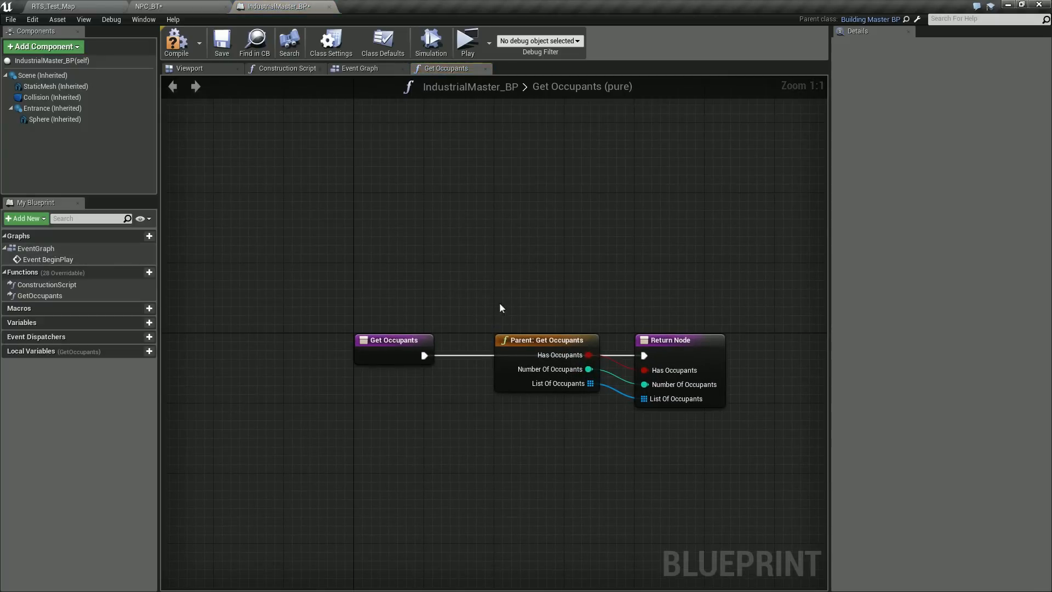
pyautogui.click(519, 359)
pyautogui.press('Delete')
pyautogui.press('Home')
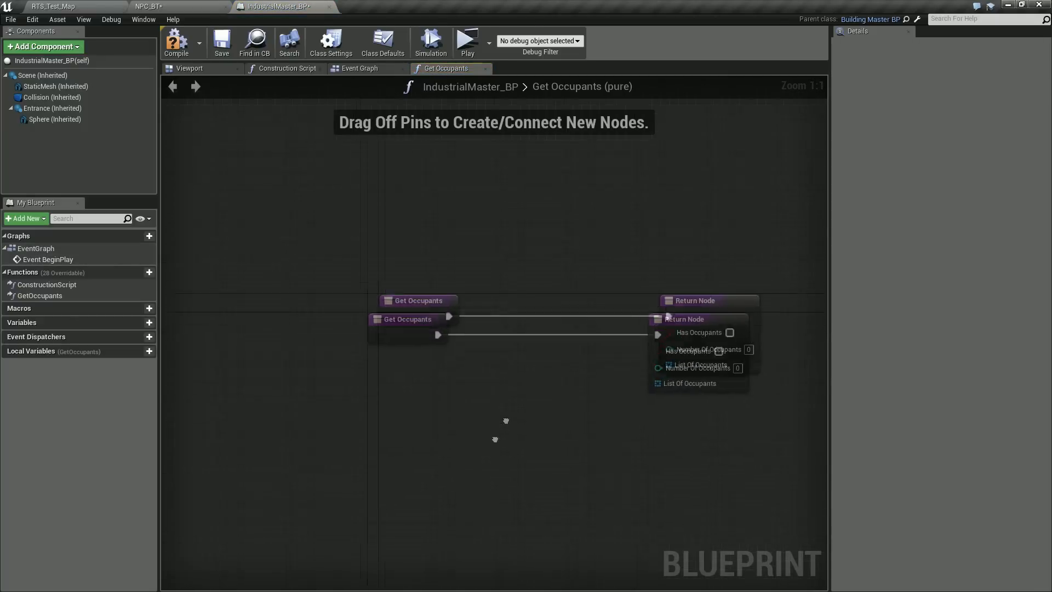
# Add an Employees getter with a Length node and feed the length into Number Of Occupants on the Return Node
pyautogui.rightClick(399, 390)
pyautogui.write('get empl')
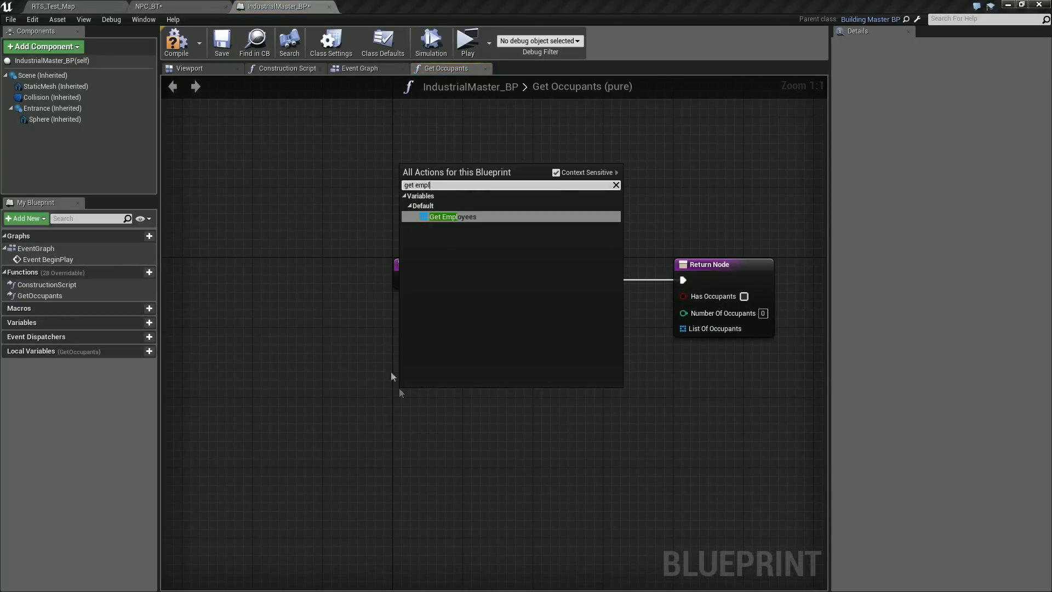
pyautogui.click(455, 219)
pyautogui.moveTo(456, 400); pyautogui.dragTo(472, 341)
pyautogui.write('length')
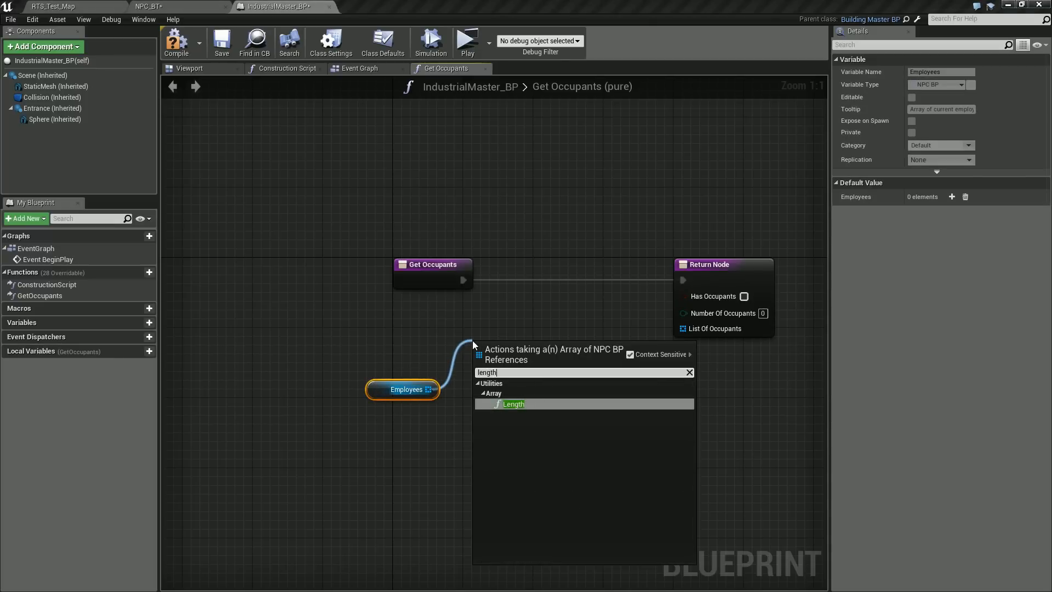
pyautogui.press('Return')
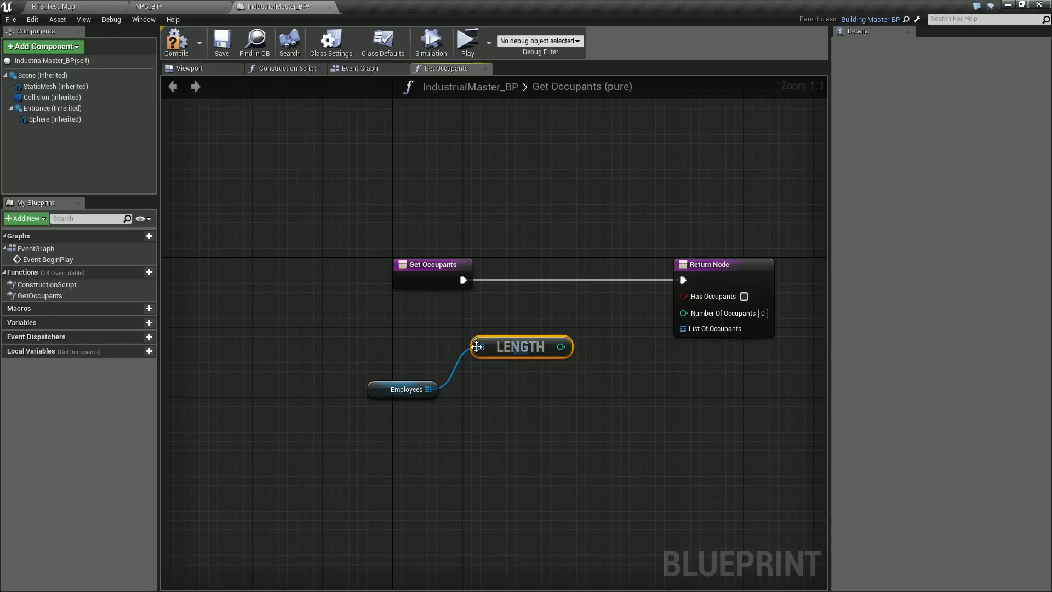
pyautogui.moveTo(561, 346); pyautogui.dragTo(684, 313)
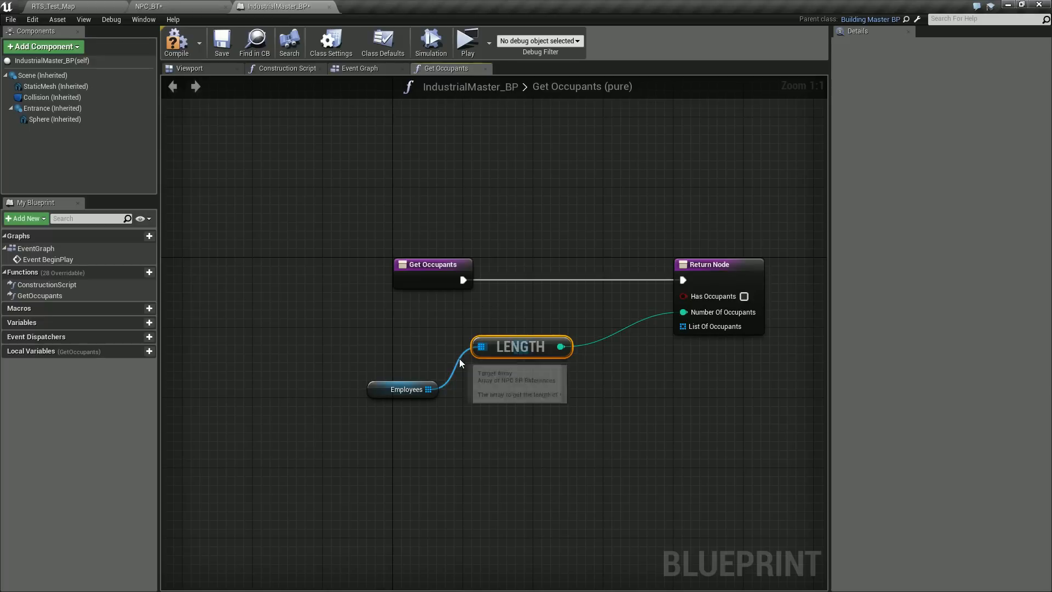
# Compare the Length output as integer > 0 for Has Occupants and add a reroute point on the Number Of Occupants wire
pyautogui.moveTo(547, 345); pyautogui.dragTo(564, 318)
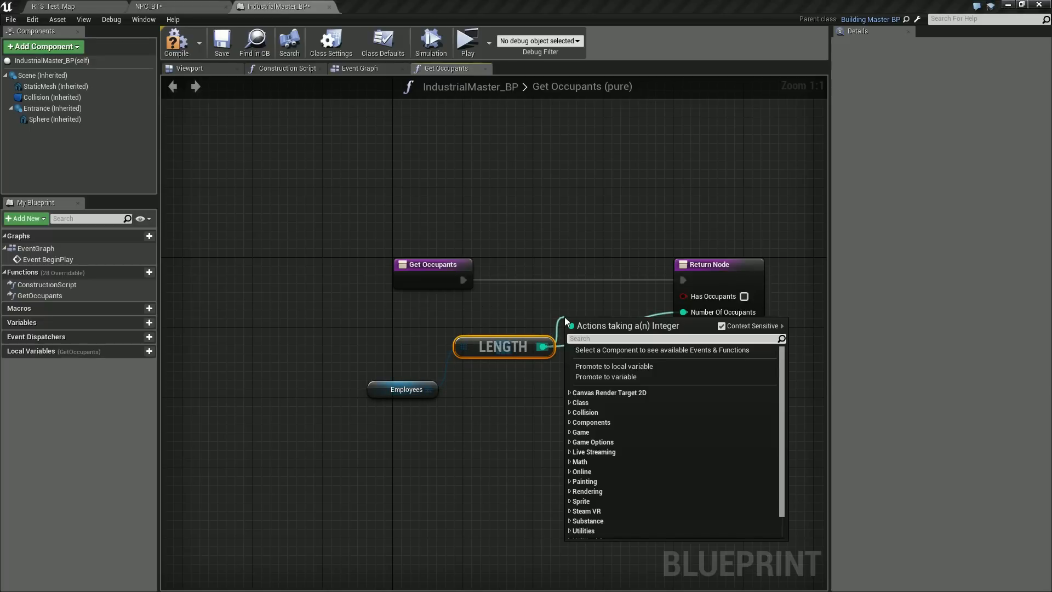
pyautogui.write('>')
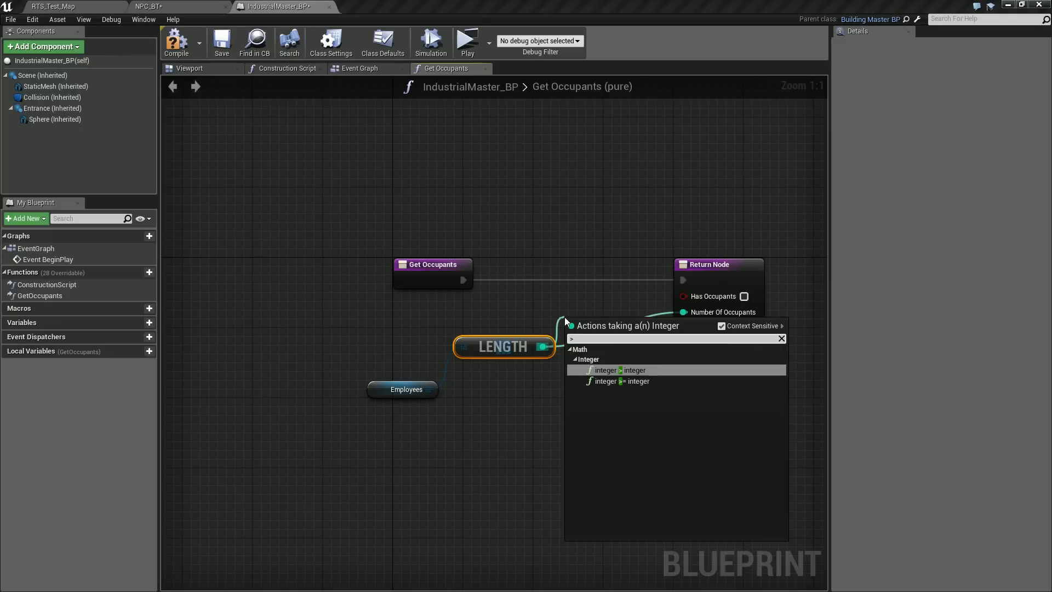
pyautogui.press('Return')
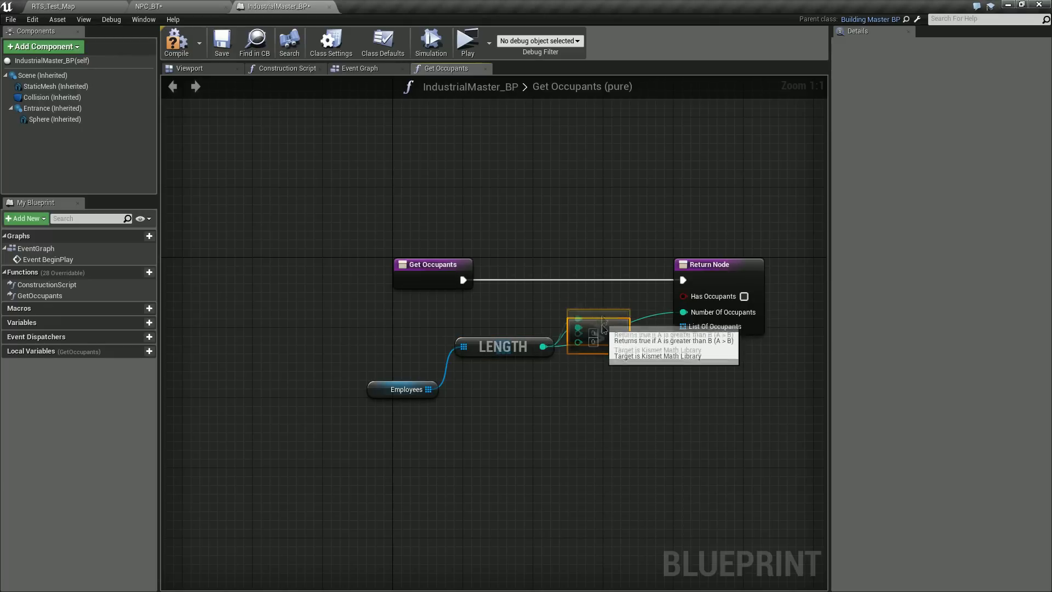
pyautogui.moveTo(603, 331); pyautogui.dragTo(614, 350)
pyautogui.doubleClick(641, 318)
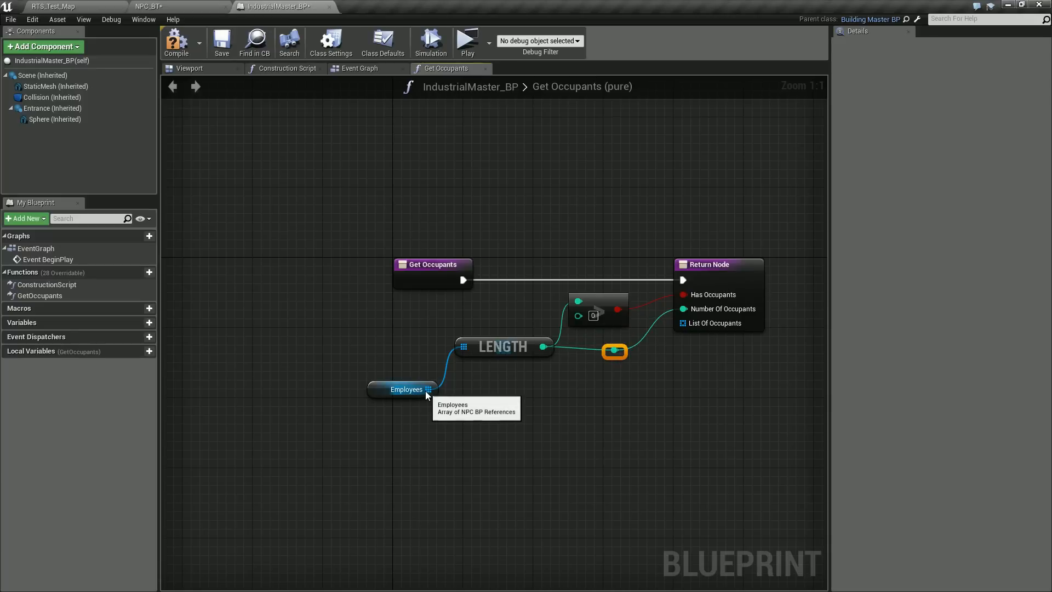
# Connect Employees to List Of Occupants on the Return Node and route the wire through a reroute point below the Length node
pyautogui.moveTo(428, 390); pyautogui.dragTo(683, 323)
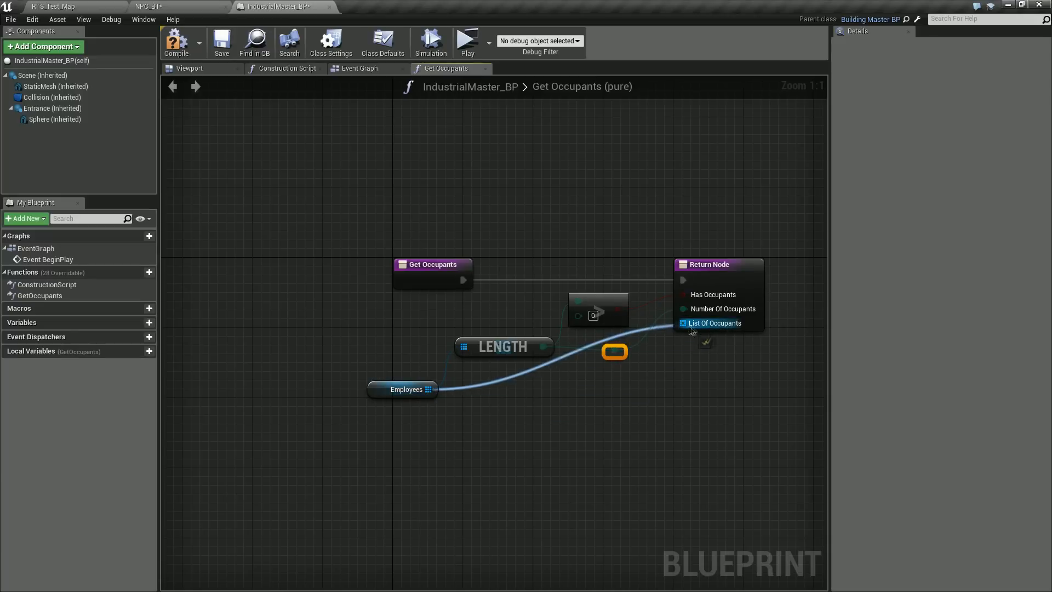
pyautogui.doubleClick(553, 363)
pyautogui.moveTo(555, 365); pyautogui.dragTo(632, 389)
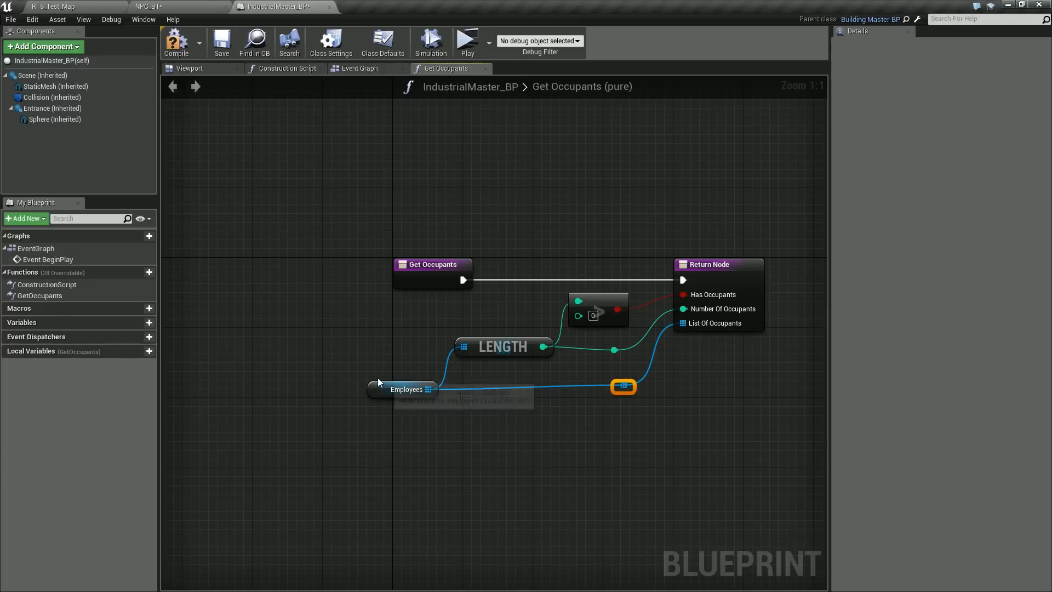
# Straighten the Employees and Length wires to their reroute points and nudge both rows upward
pyautogui.moveTo(347, 372); pyautogui.dragTo(628, 417)
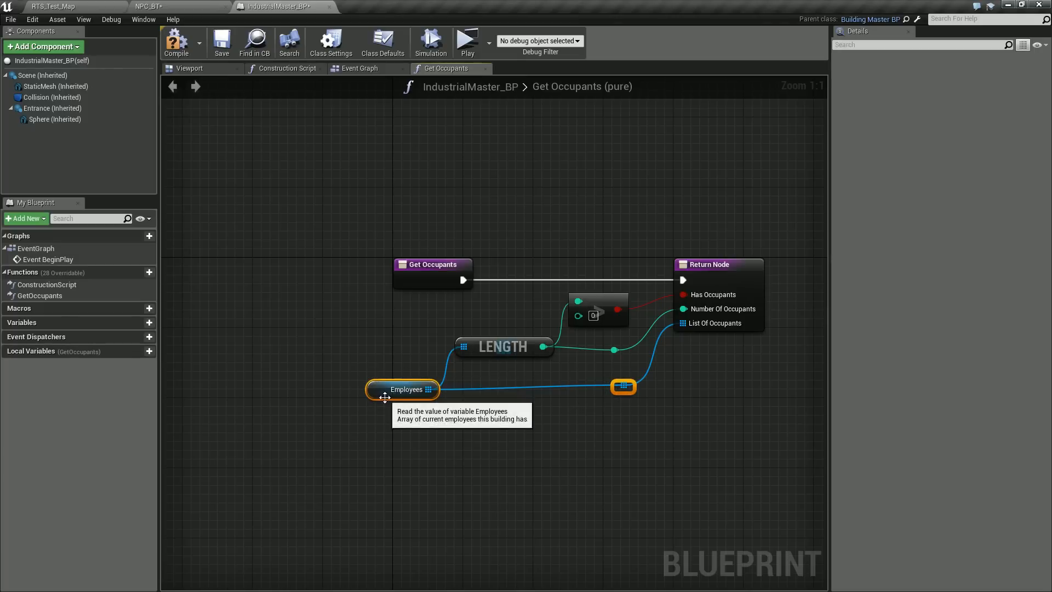
pyautogui.press('q')
pyautogui.press('Up')
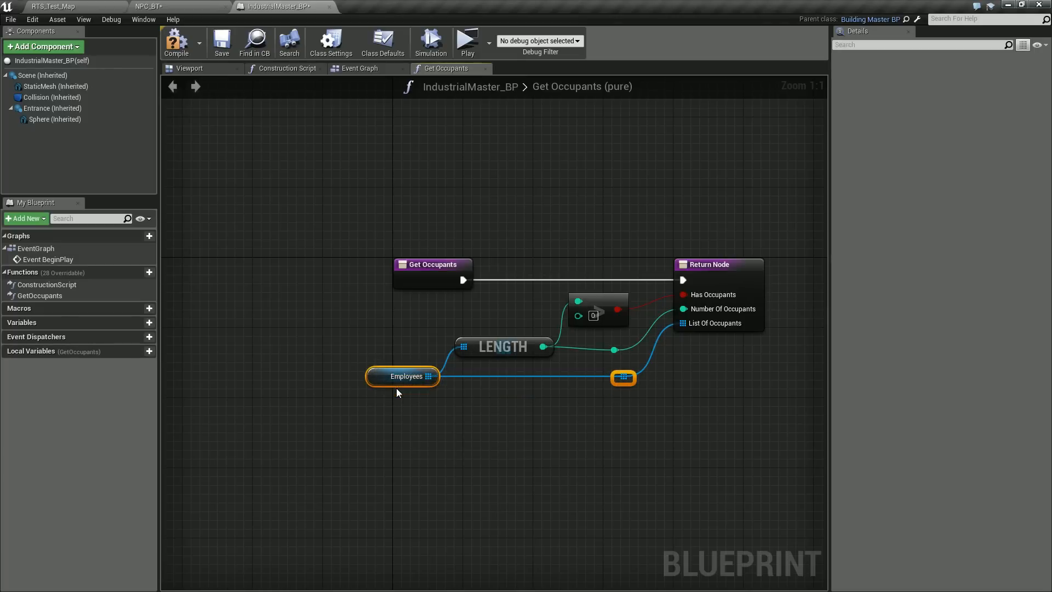
pyautogui.click(493, 346)
pyautogui.keyDown('ctrl'); pyautogui.click(615, 350); pyautogui.keyUp('ctrl')
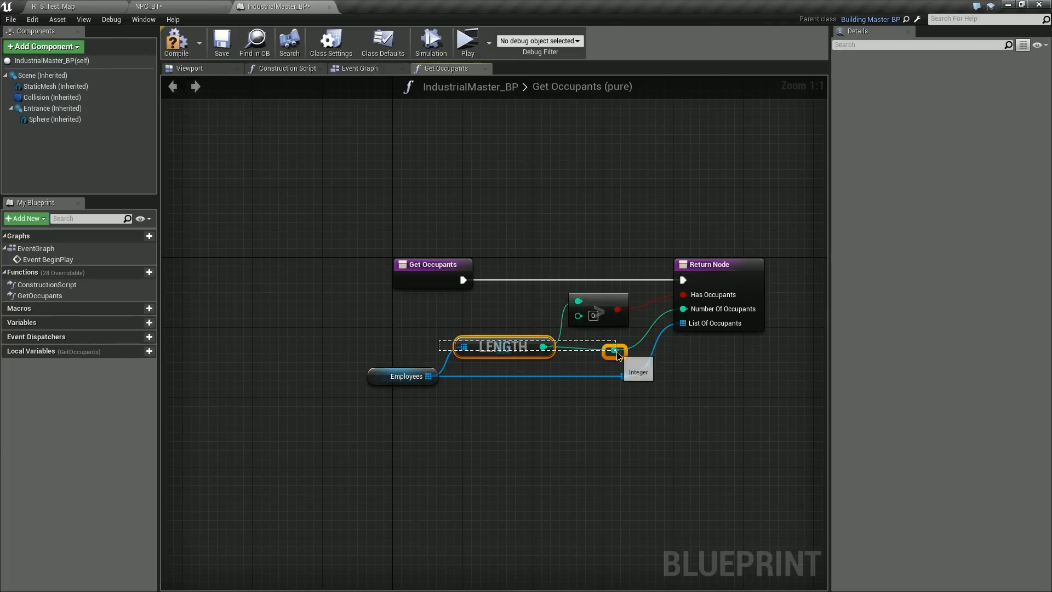
pyautogui.press('Up')
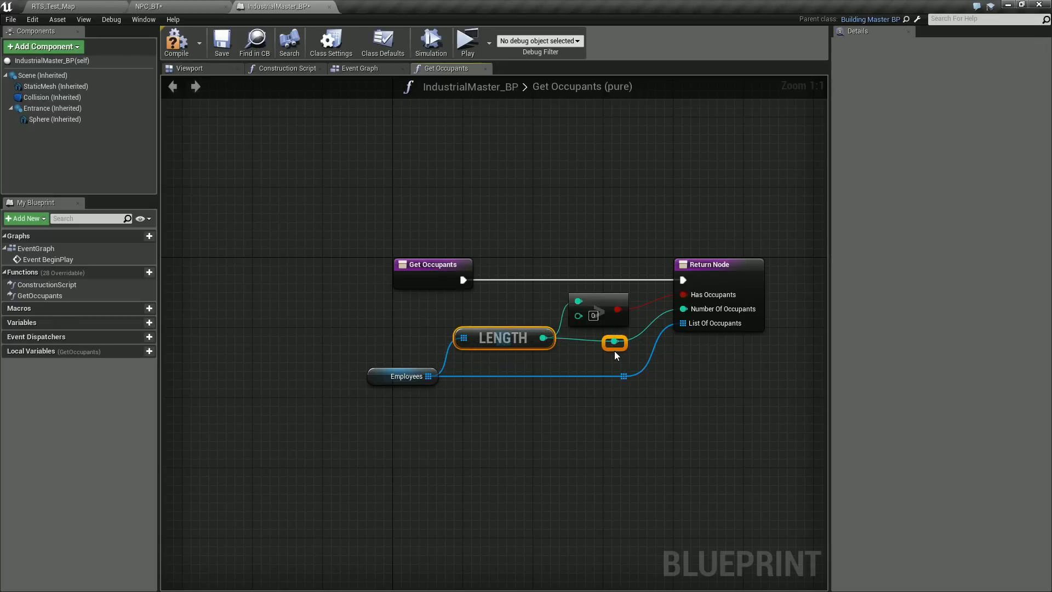
pyautogui.press('q')
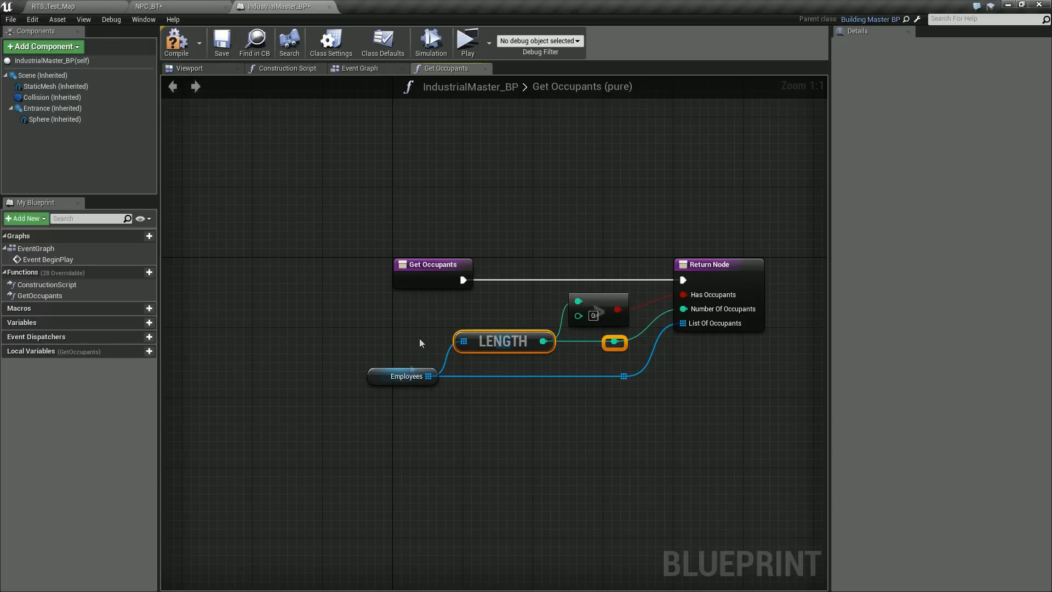
# Compile and save IndustrialMaster_BP, and close its editor
pyautogui.click(185, 57)
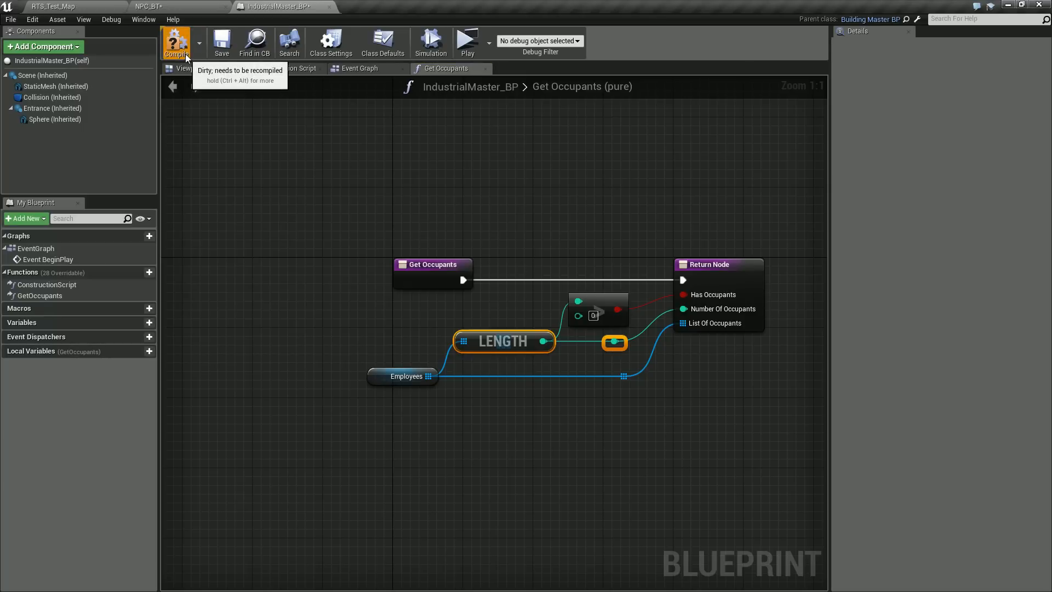
pyautogui.click(217, 46)
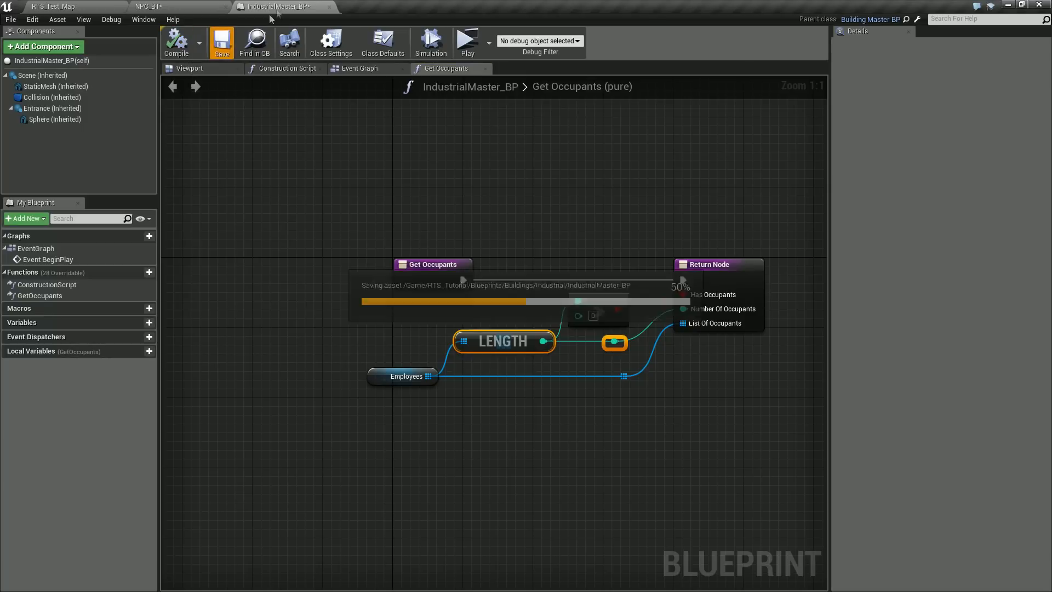
pyautogui.click(329, 7)
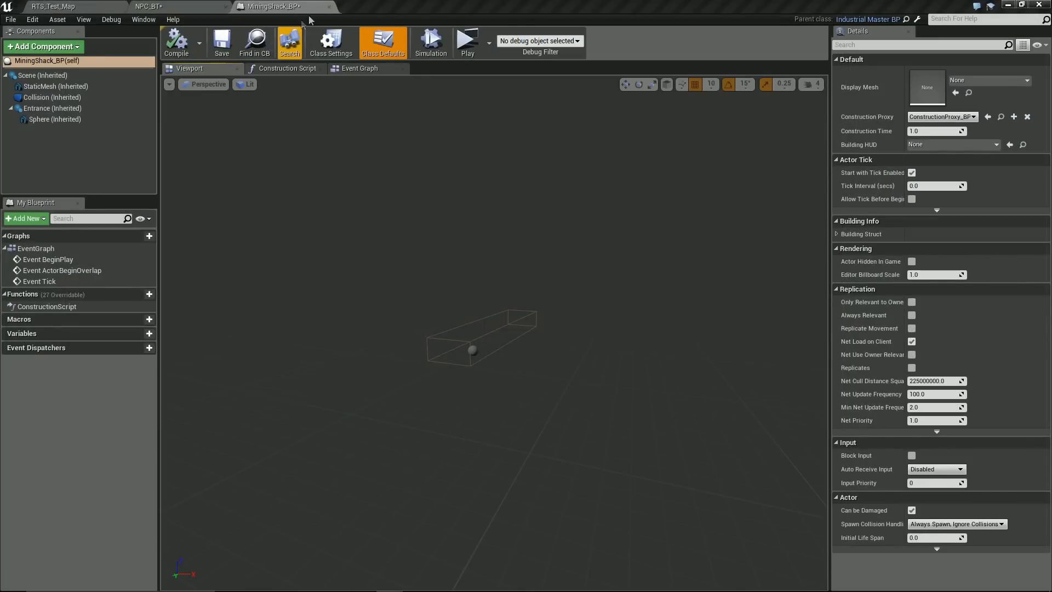
# Close the MiningShack_BP editor and reopen the blueprint from the Industrial folder to show its class defaults
pyautogui.click(329, 6)
pyautogui.click(88, 18)
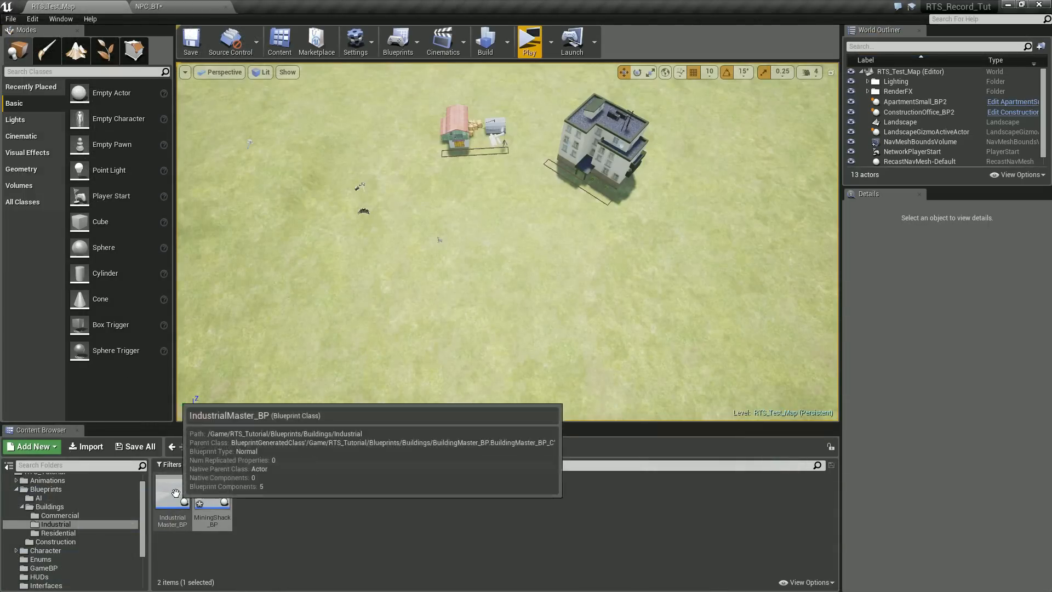
pyautogui.doubleClick(205, 500)
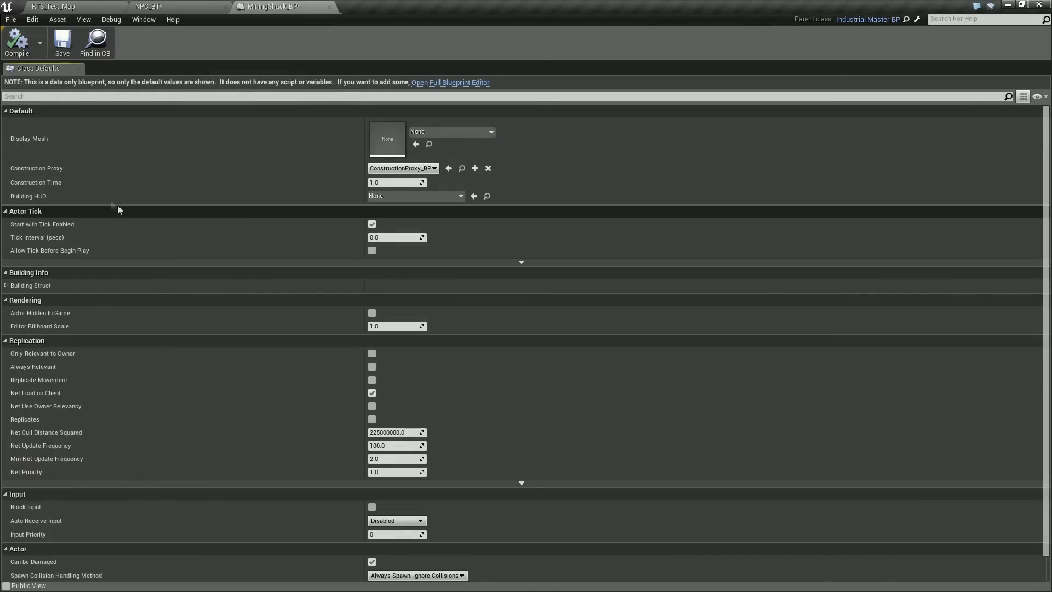
# Set MiningShack_BP's Display Mesh to MiningShack and its Construction Time to 0.5
pyautogui.click(471, 130)
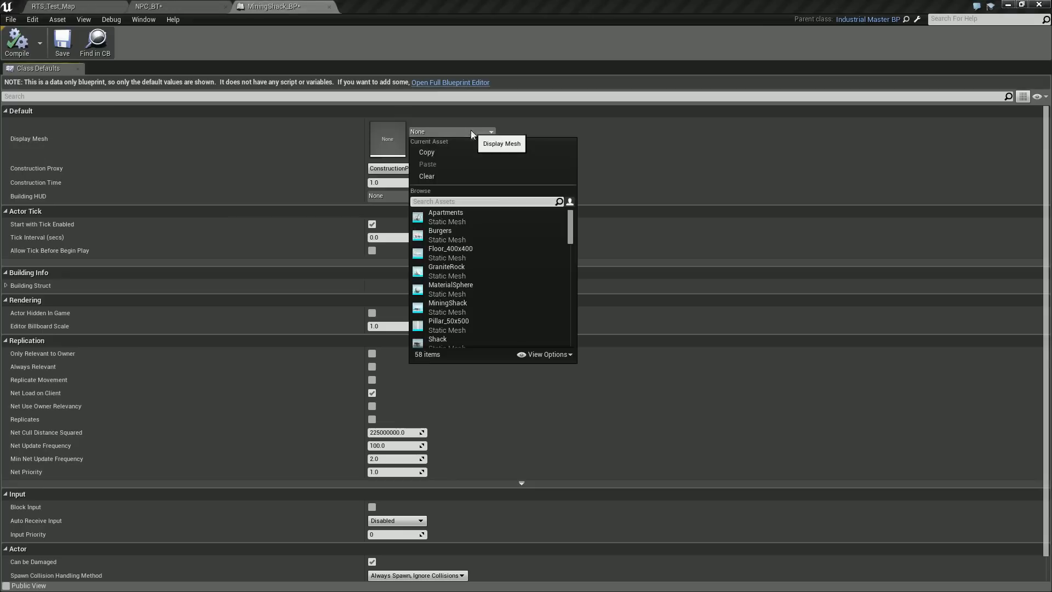
pyautogui.click(462, 307)
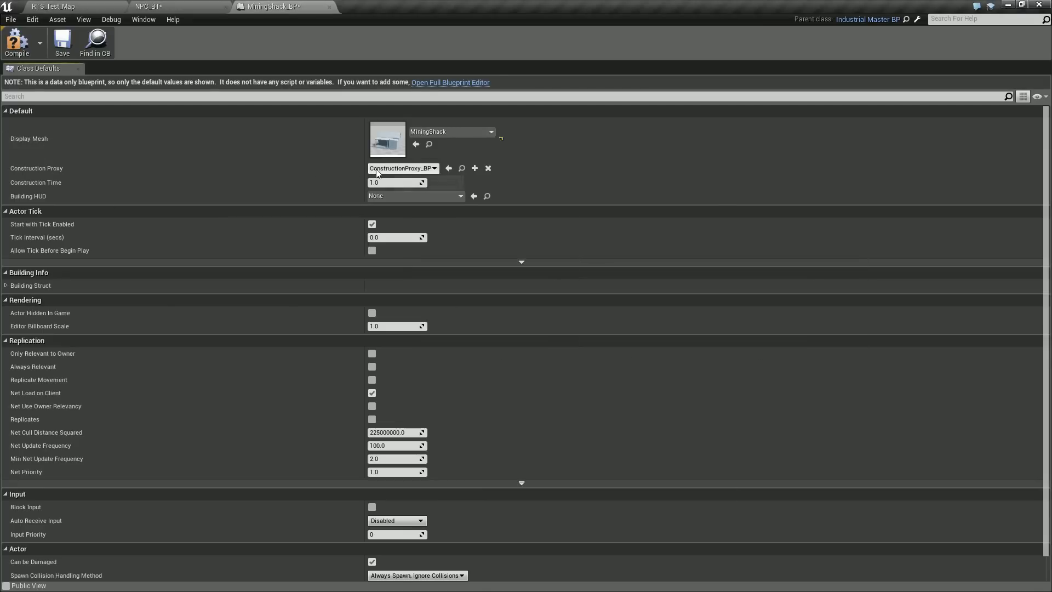
pyautogui.click(386, 181)
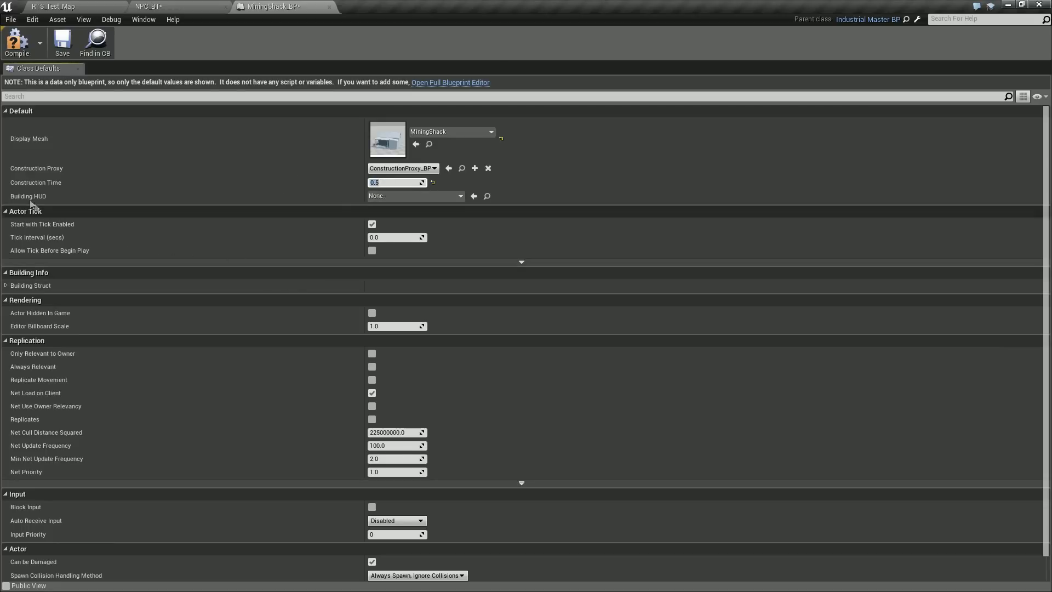
# In MiningShack_BP's Building Struct, set BuildingType to Industrial and BuildingName to Mining Shack
pyautogui.click(6, 286)
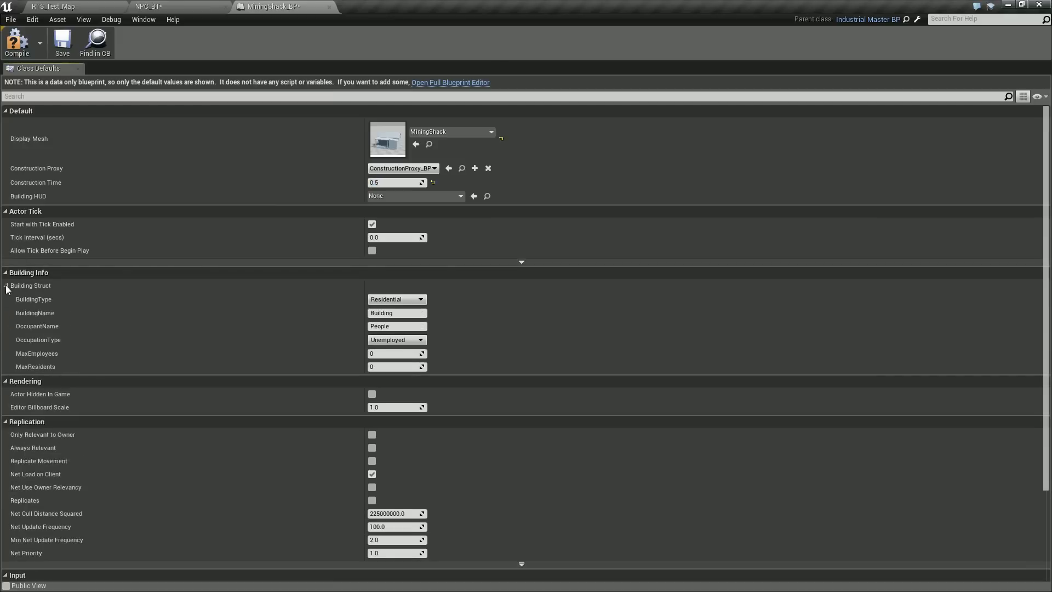
pyautogui.click(397, 301)
pyautogui.click(390, 323)
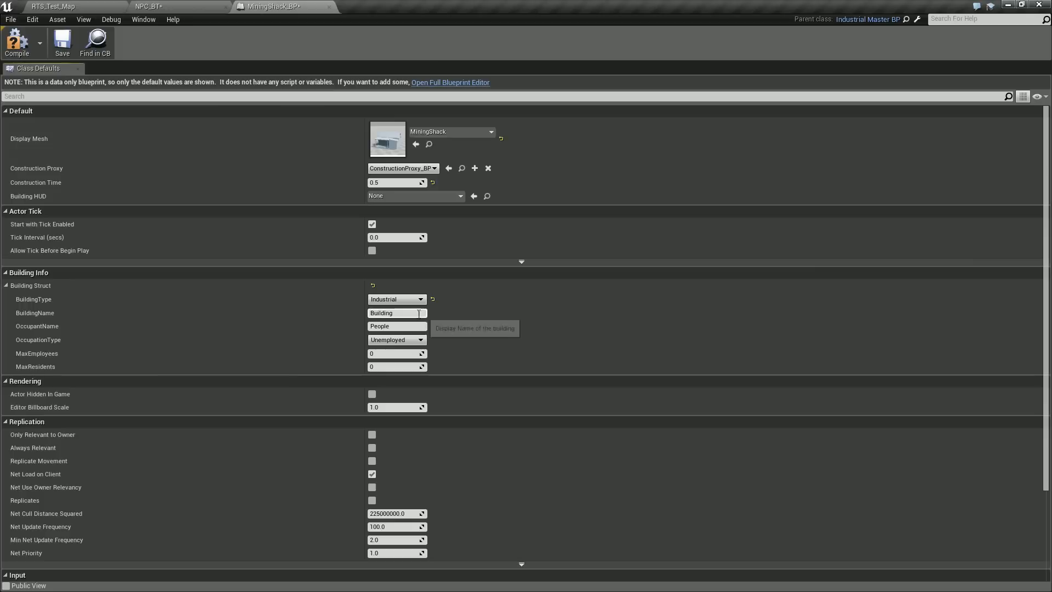
pyautogui.click(411, 314)
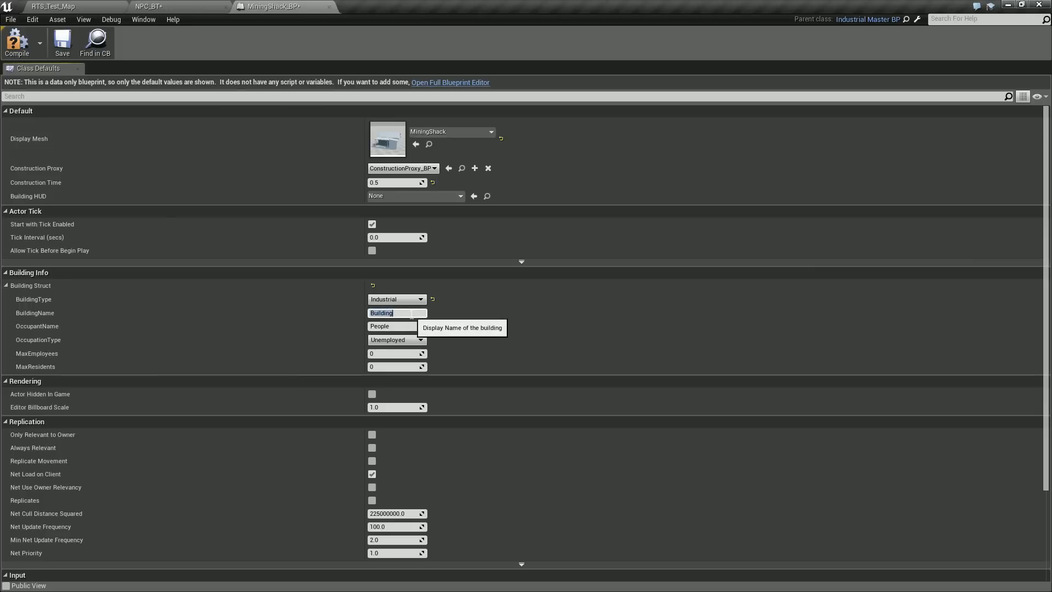
pyautogui.write('M')
pyautogui.write('ining Shack')
pyautogui.press('Return')
# Set the Building Struct's OccupantName to Miner and its OccupationType to Miner
pyautogui.moveTo(400, 327); pyautogui.dragTo(334, 325)
pyautogui.write('Miner')
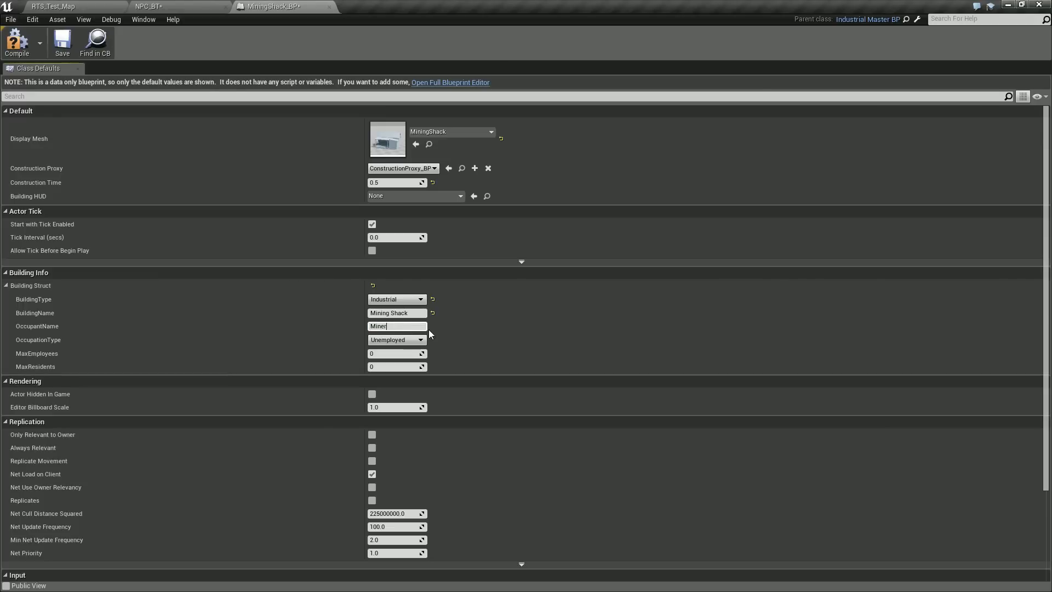
pyautogui.press('Return')
pyautogui.click(382, 340)
pyautogui.click(393, 363)
# Set MaxEmployees to 3, and compile and save MiningShack_BP
pyautogui.click(403, 353)
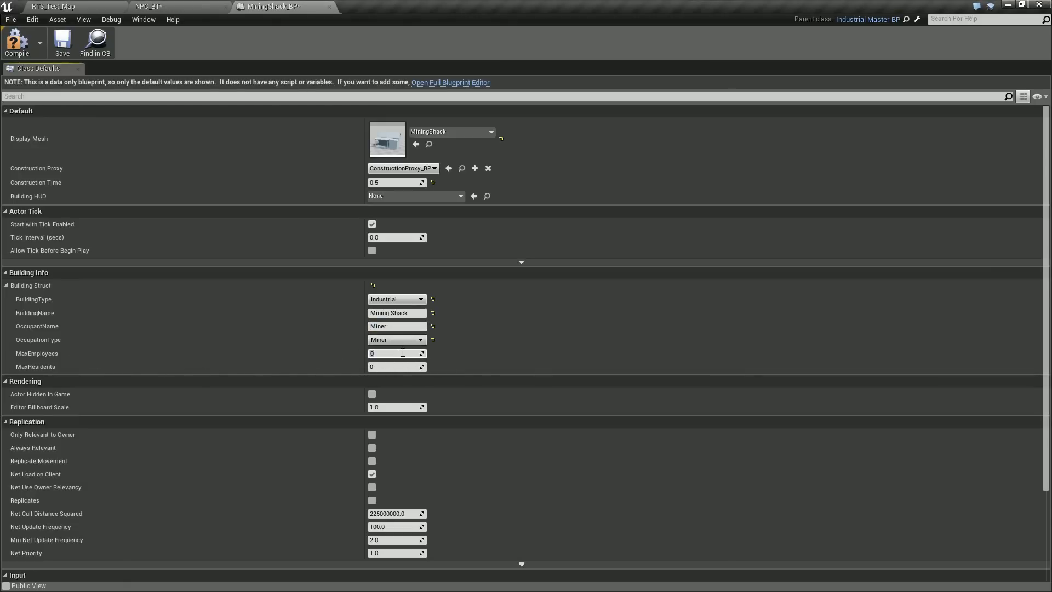
pyautogui.write('3')
pyautogui.click(21, 48)
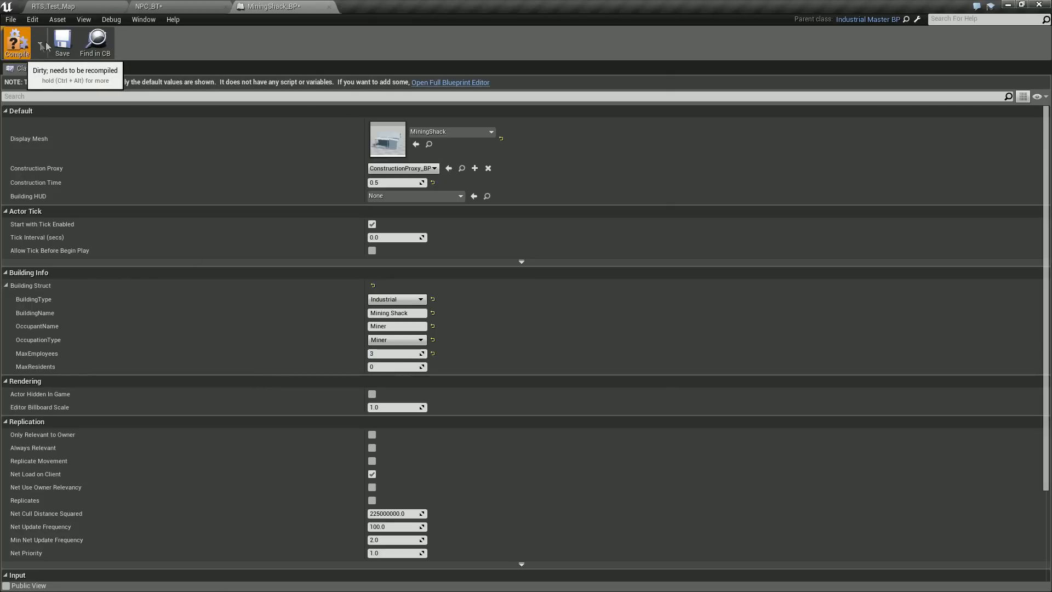
pyautogui.click(62, 47)
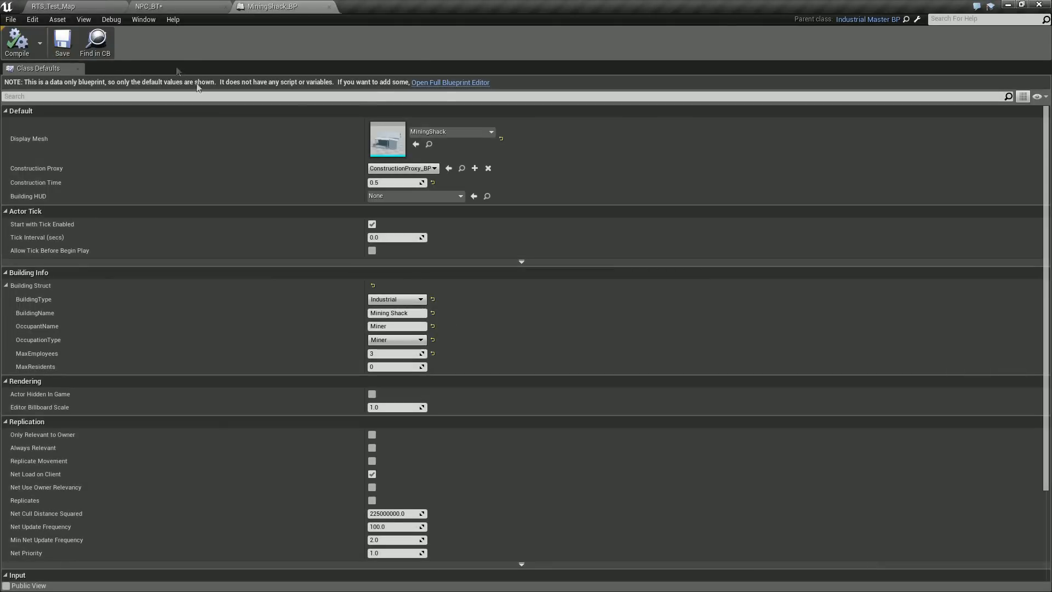
# Open MiningShack_BP in the full blueprint editor and inspect the building's mesh, collision and entrance in the 3D preview
pyautogui.click(436, 83)
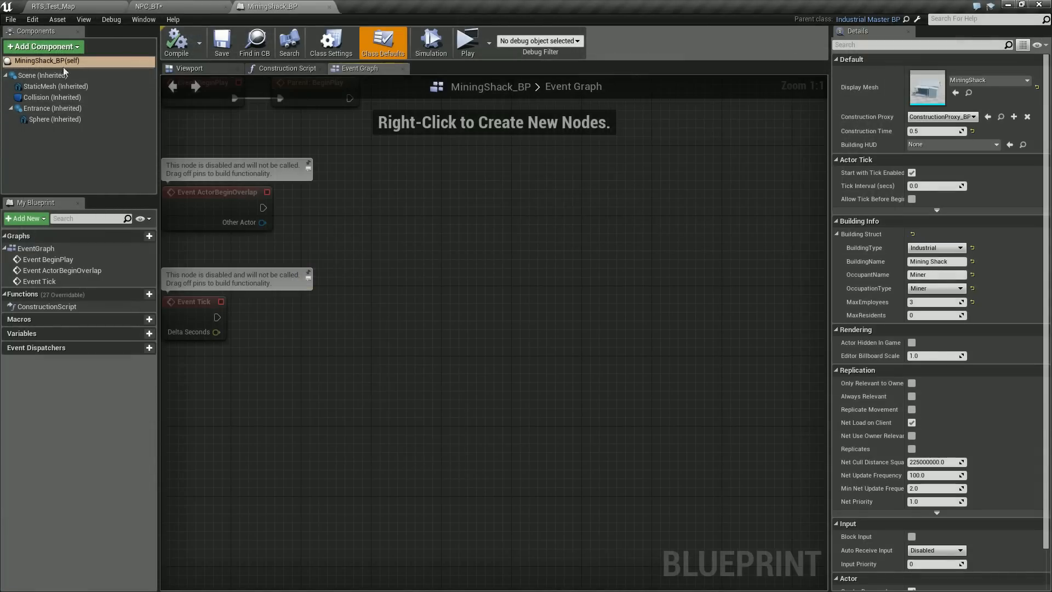
pyautogui.click(191, 68)
pyautogui.scroll(-7, 447, 305)
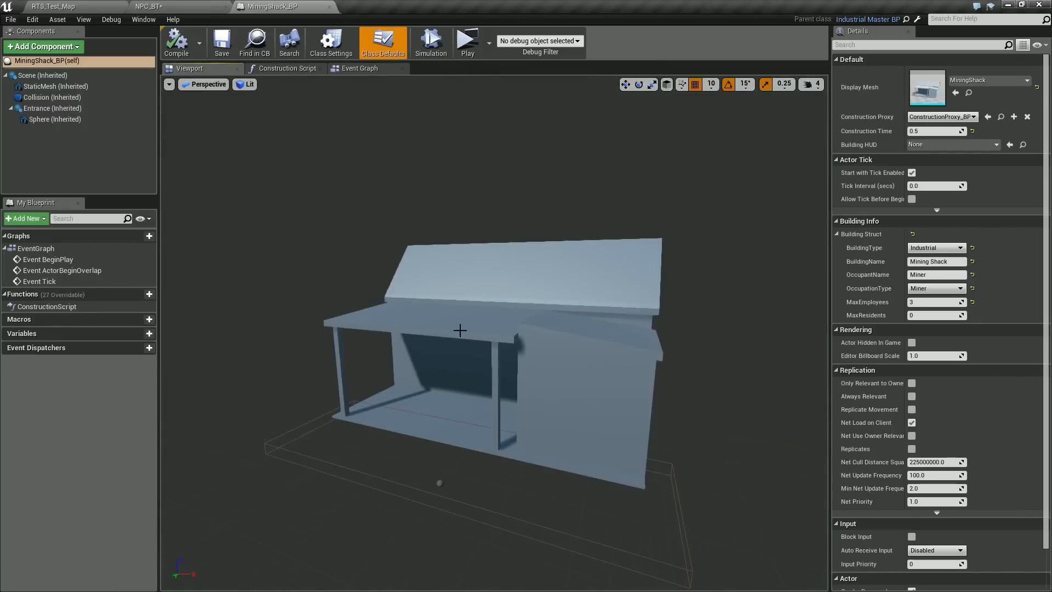
pyautogui.keyDown('alt'); pyautogui.moveTo(571, 412); pyautogui.dragTo(550, 431); pyautogui.keyUp('alt')
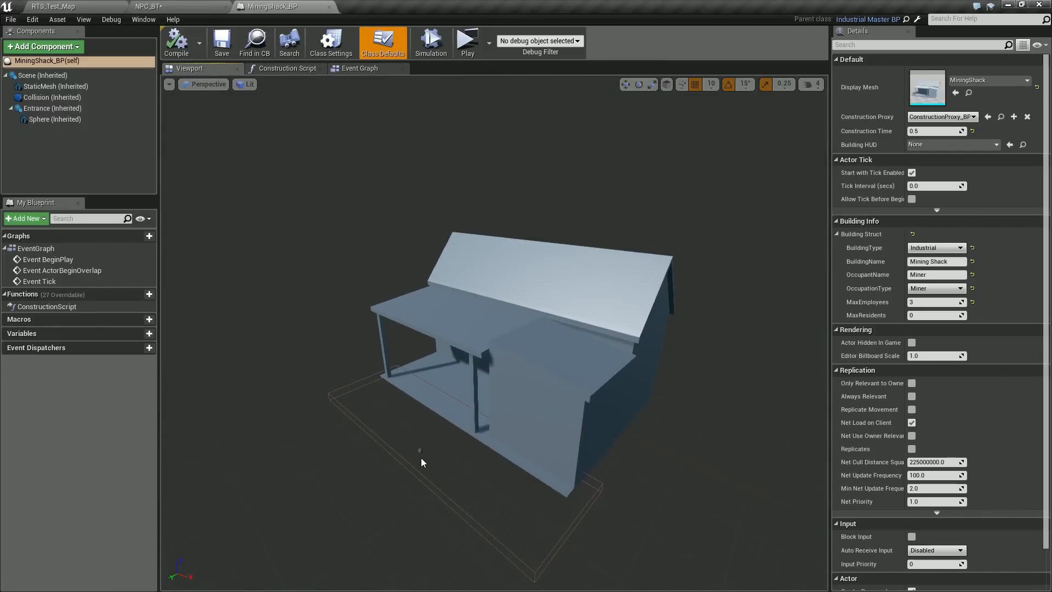
pyautogui.keyDown('alt'); pyautogui.moveTo(375, 449); pyautogui.dragTo(340, 460); pyautogui.keyUp('alt')
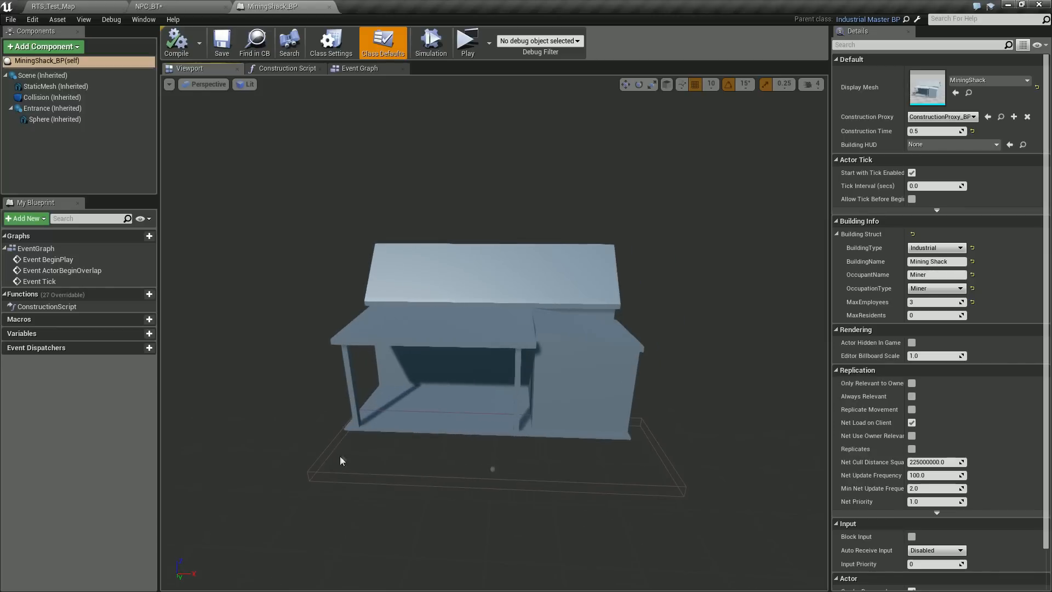
# Return to the RTS_Test_Map level and open the MainUI_HUD widget from the HUDs folder
pyautogui.click(88, 5)
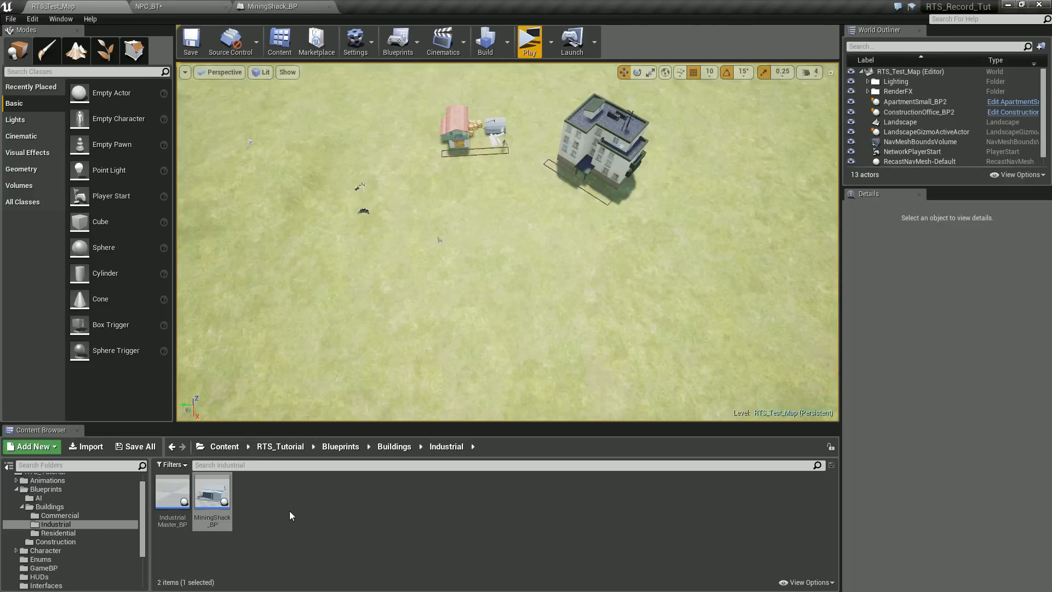
pyautogui.scroll(-2, 109, 541)
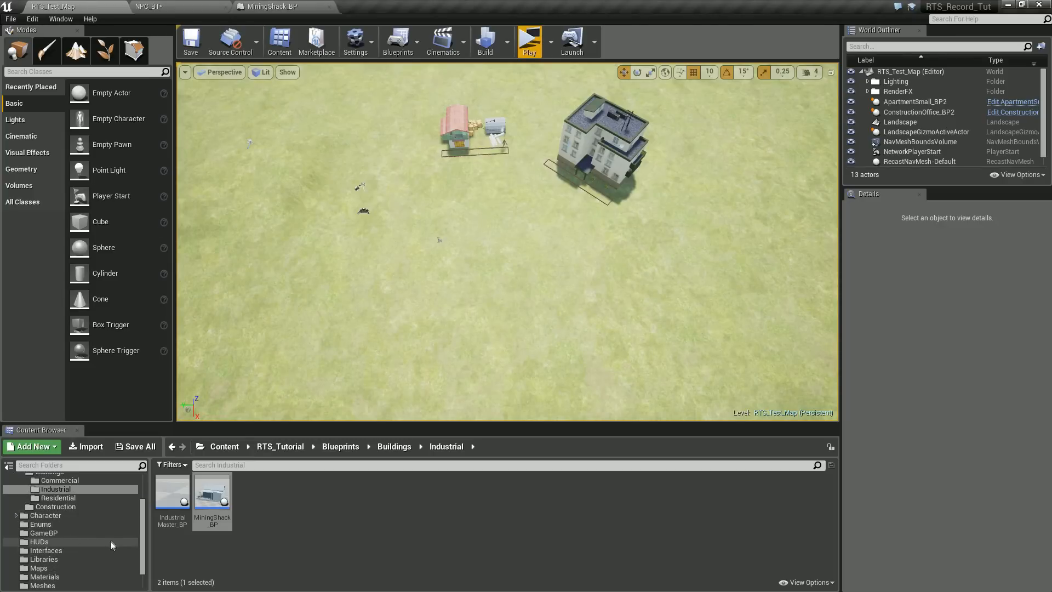
pyautogui.click(80, 541)
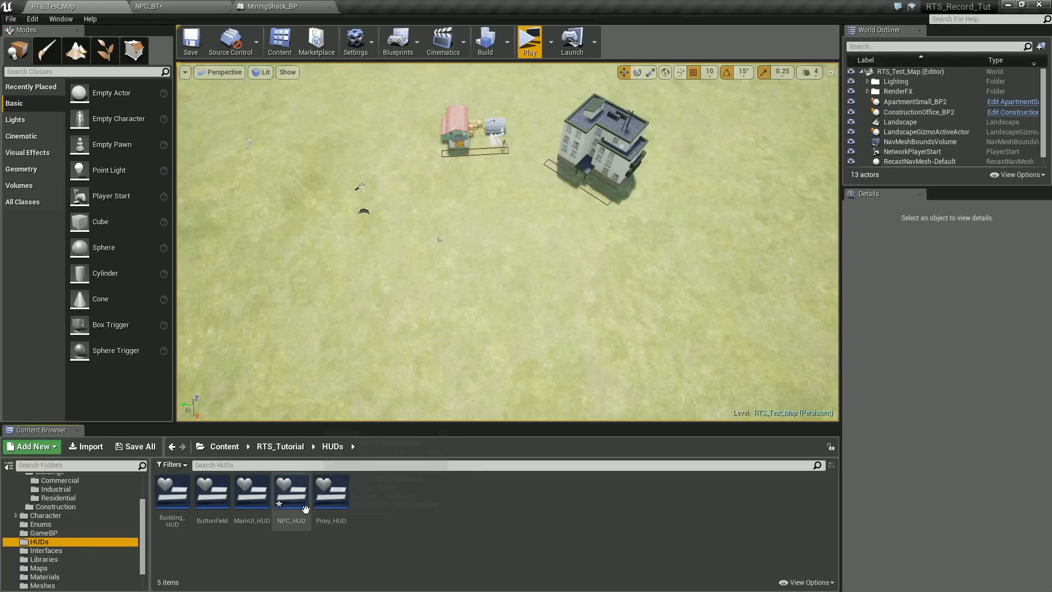
pyautogui.click(532, 535)
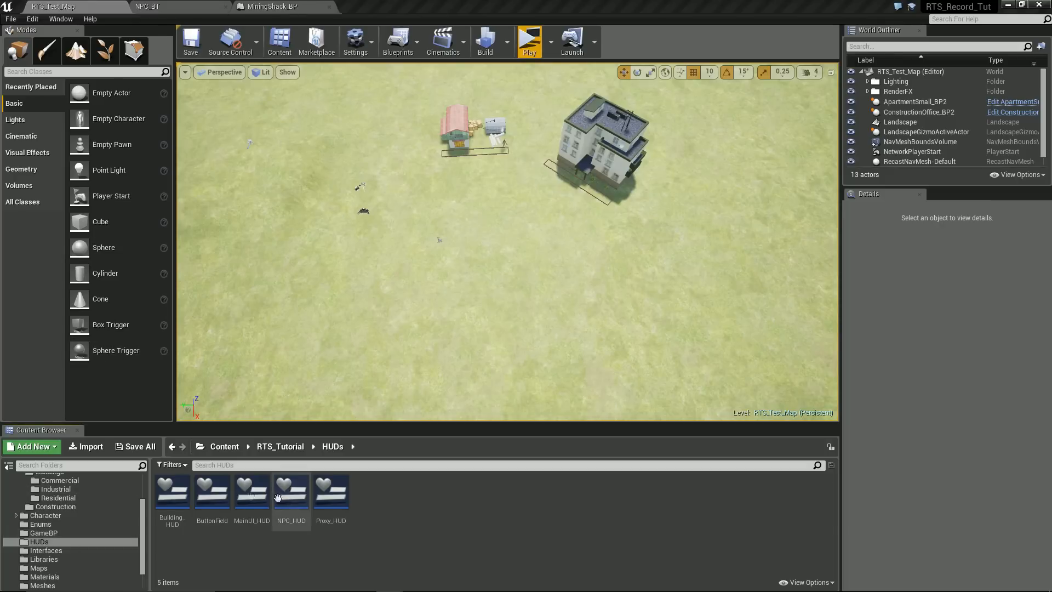
pyautogui.doubleClick(247, 493)
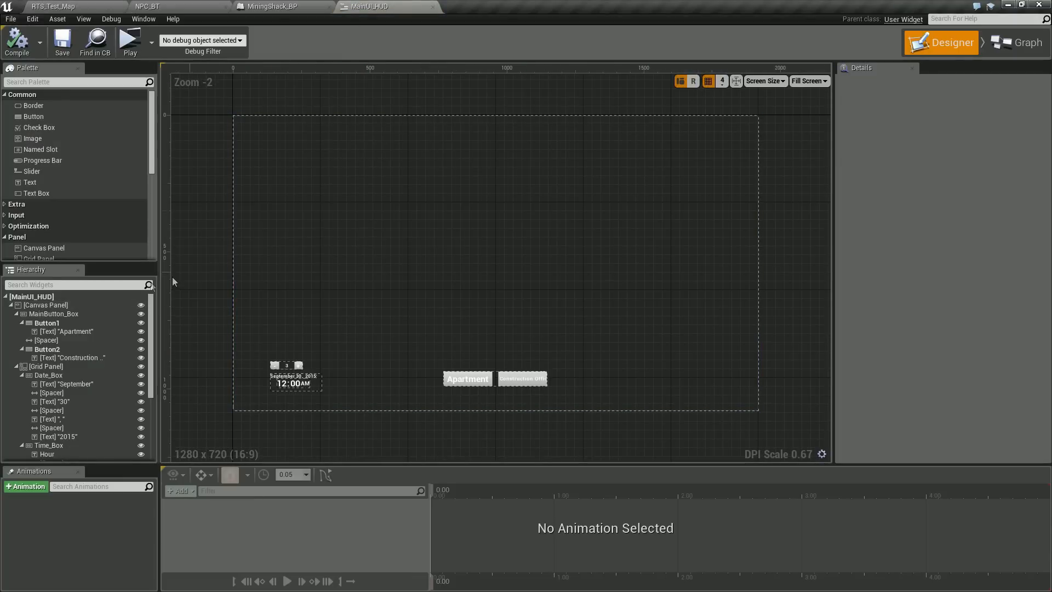
# Collapse the grid panel, game speed box and buttons in the hierarchy, and paste a copy of Button2 into MainButton_Box
pyautogui.click(16, 367)
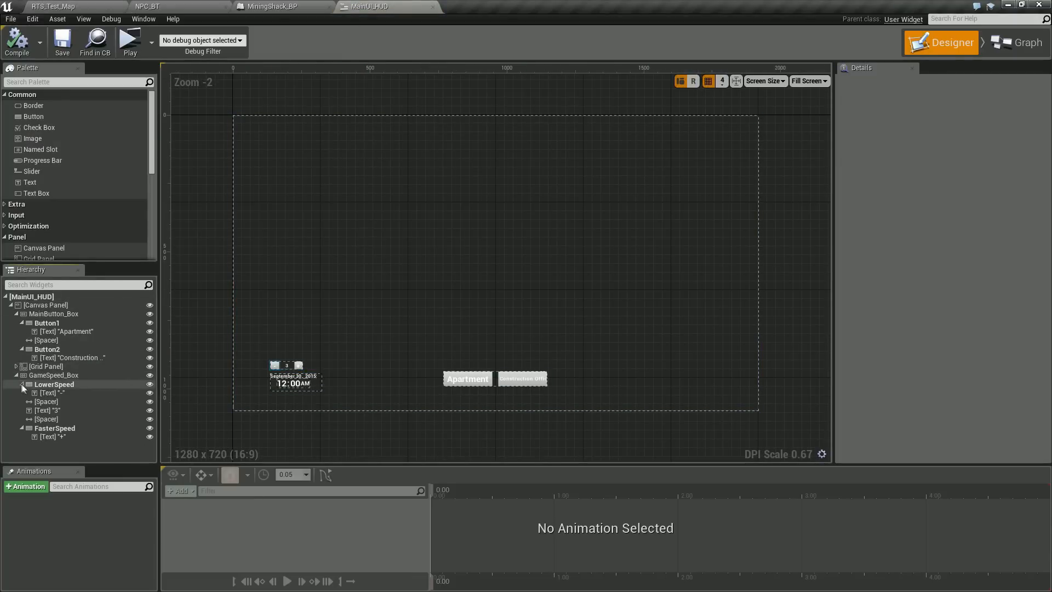
pyautogui.click(17, 375)
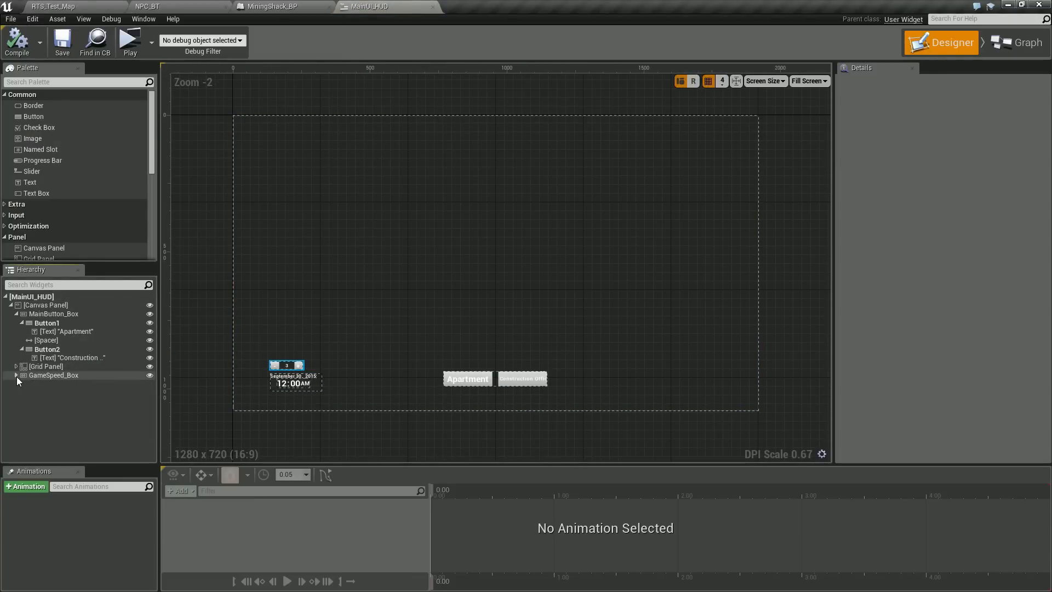
pyautogui.click(21, 323)
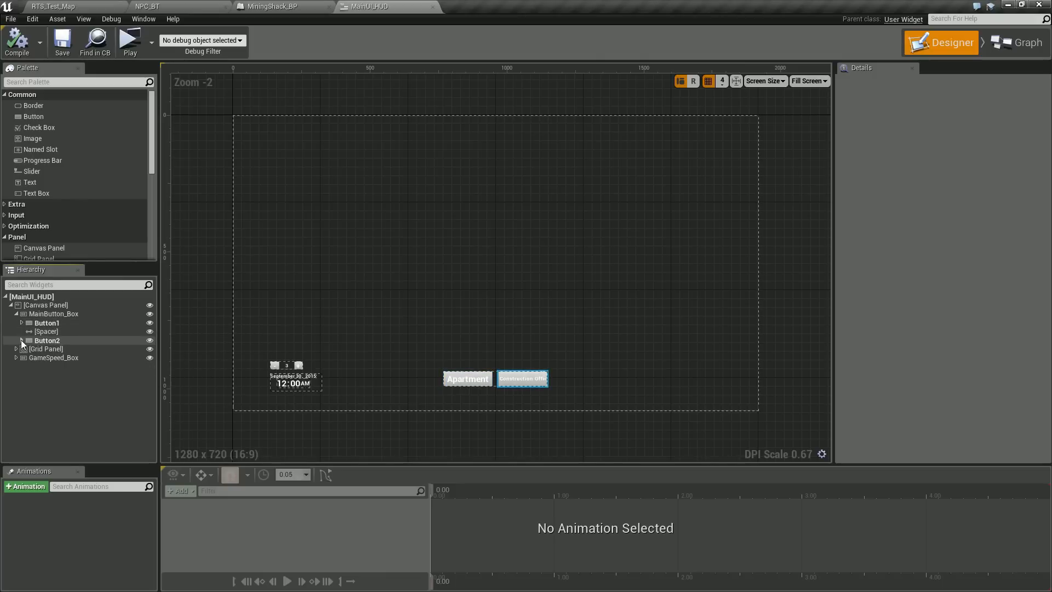
pyautogui.click(41, 342)
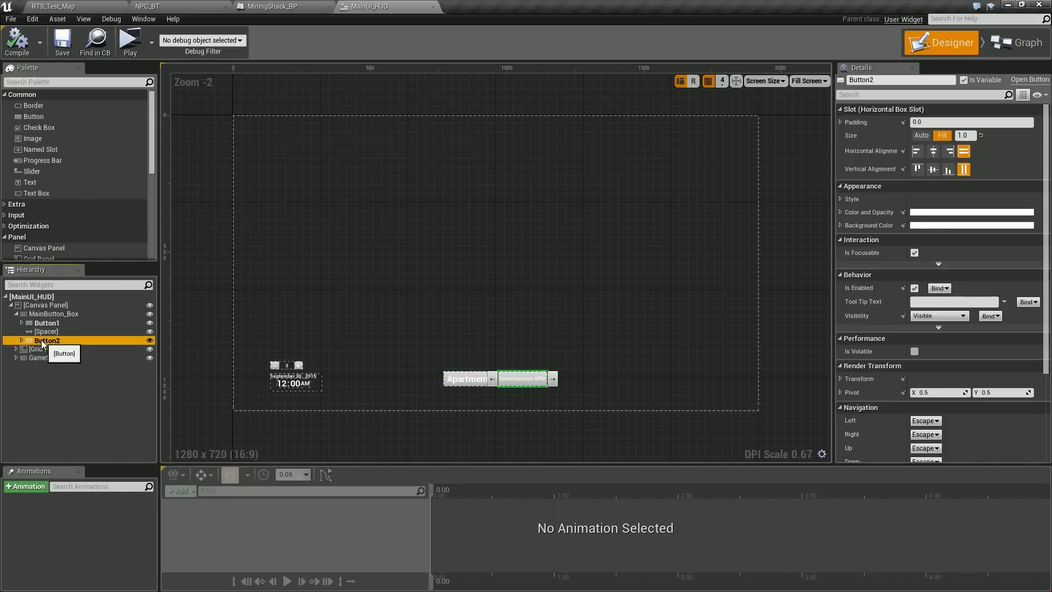
pyautogui.click(44, 315)
pyautogui.hotkey('ctrl', 'v')
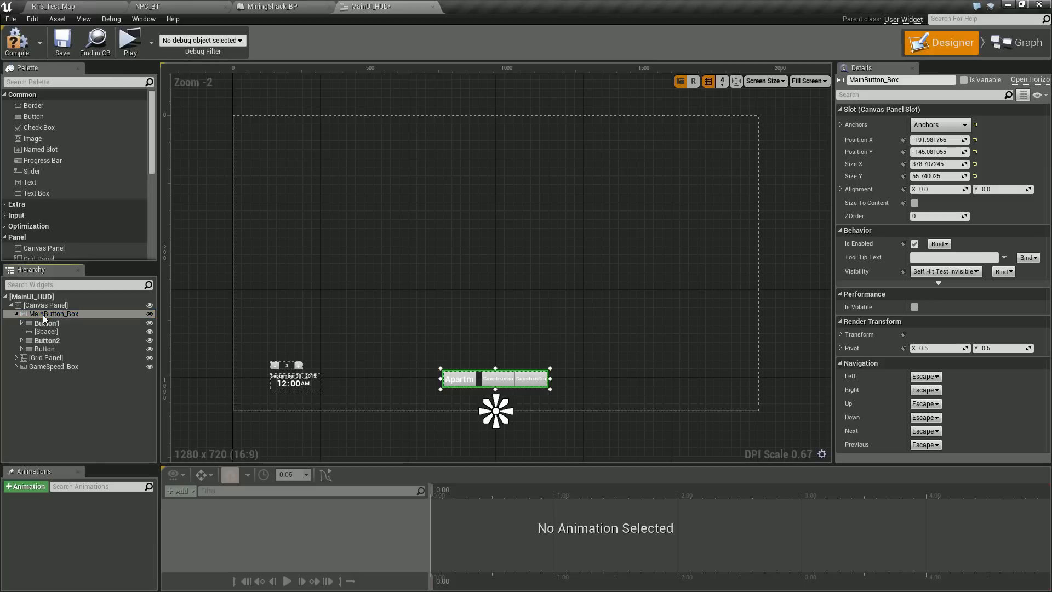
# Rename Button1 as Apartment_Button
pyautogui.click(41, 350)
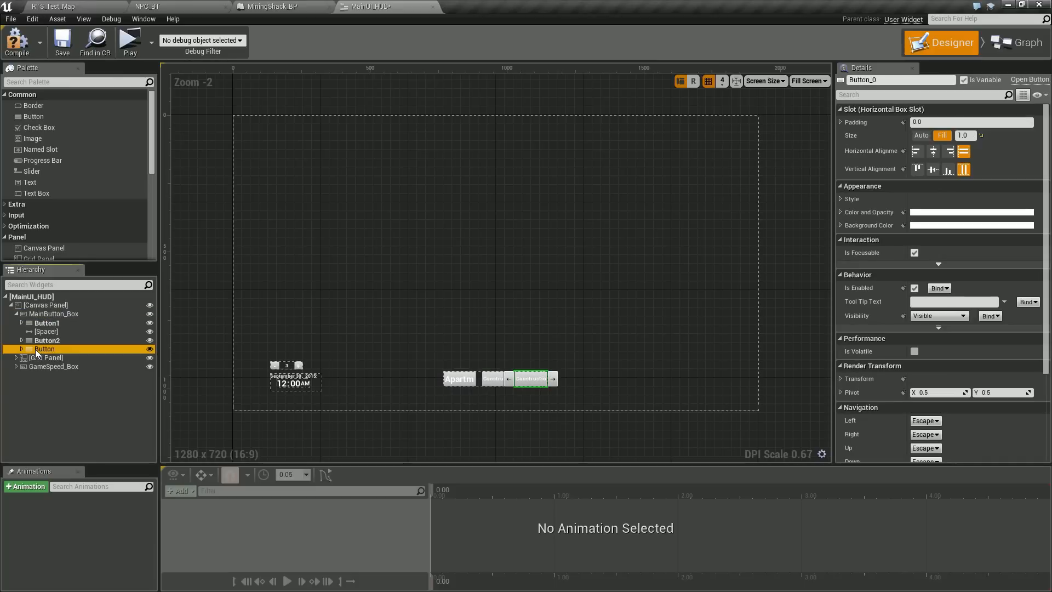
pyautogui.click(52, 327)
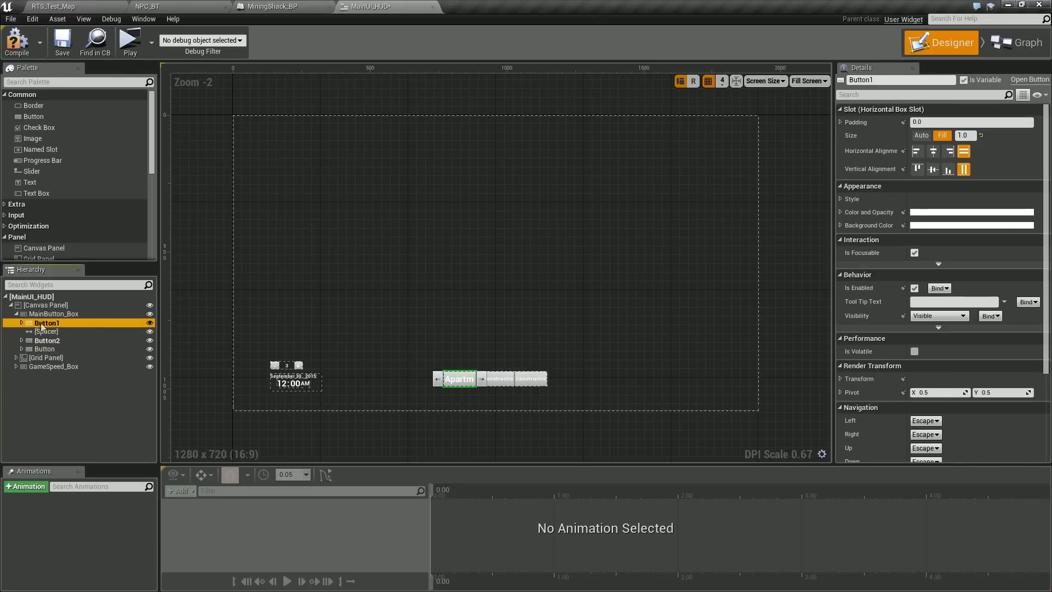
pyautogui.click(893, 83)
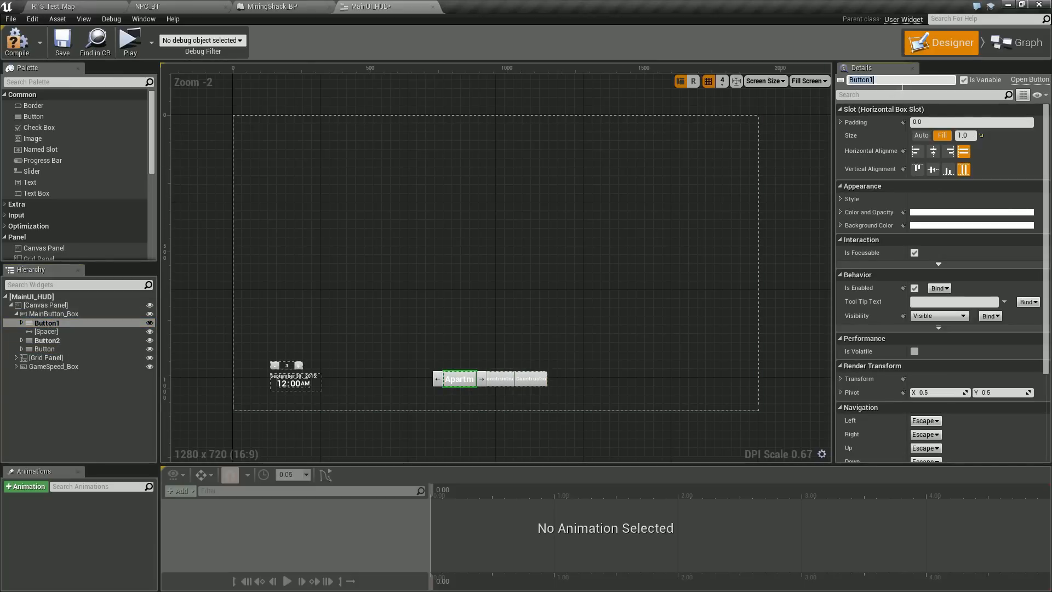
pyautogui.write('Apartment_Button')
pyautogui.press('Return')
# Rename Button2 as ConstructionOffice_Button
pyautogui.click(47, 341)
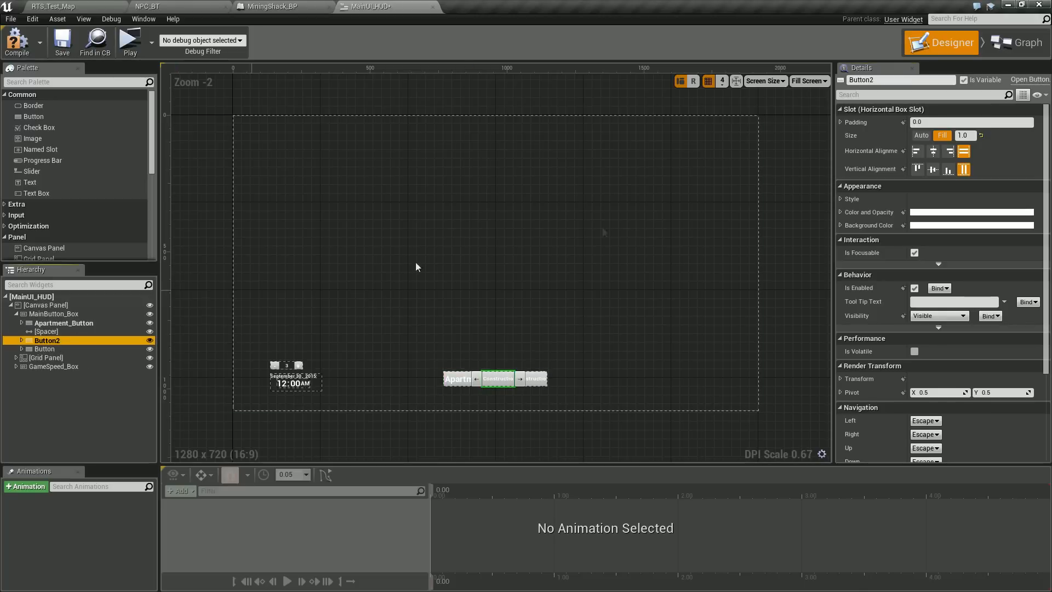
pyautogui.click(881, 83)
pyautogui.click(822, 82)
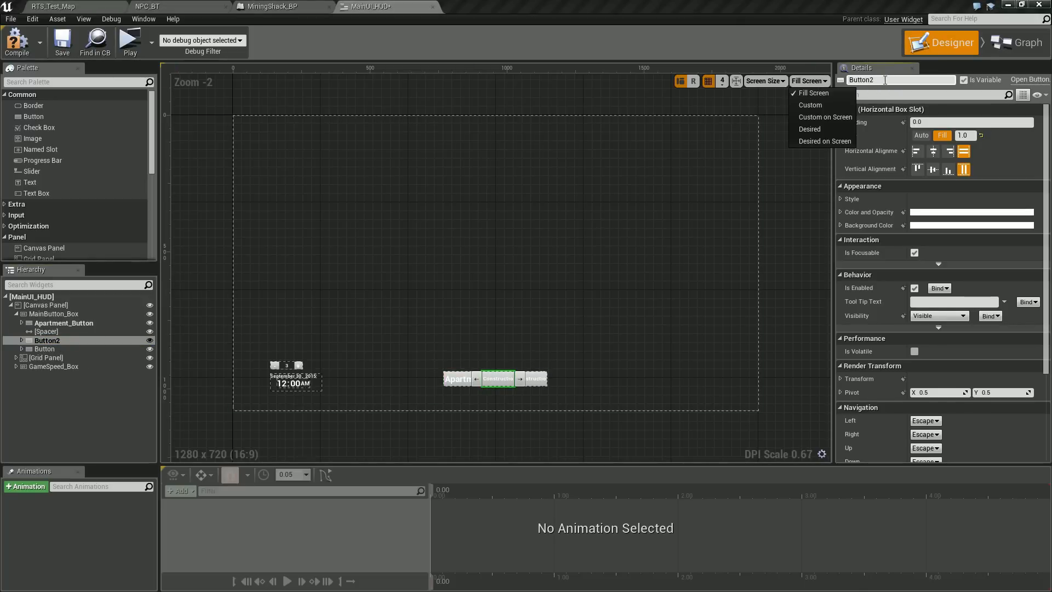
pyautogui.moveTo(863, 81); pyautogui.dragTo(846, 80)
pyautogui.write('ConstructionOf')
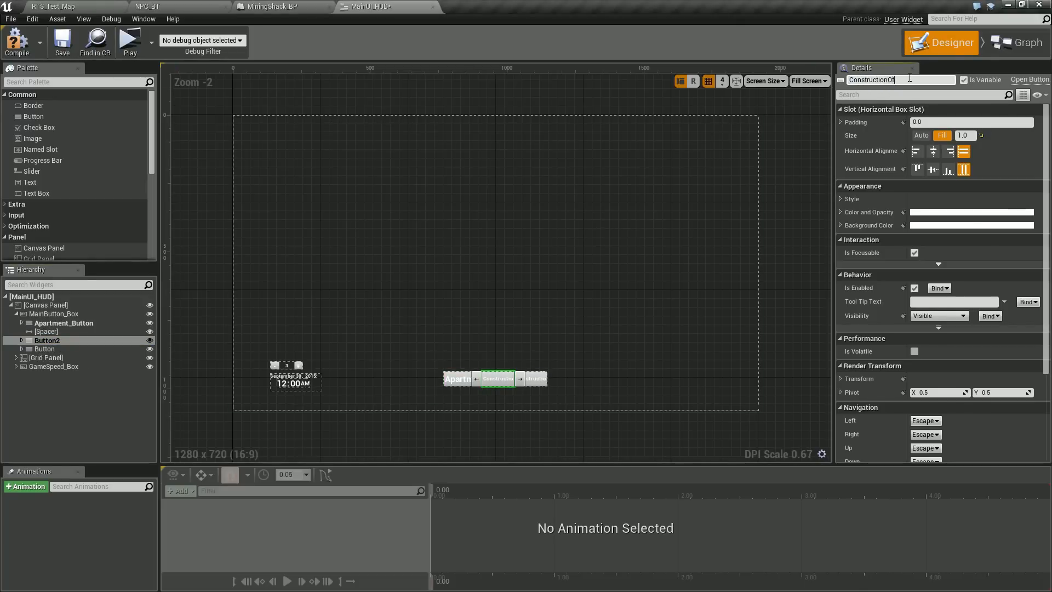
pyautogui.write('fice_Button')
pyautogui.press('Return')
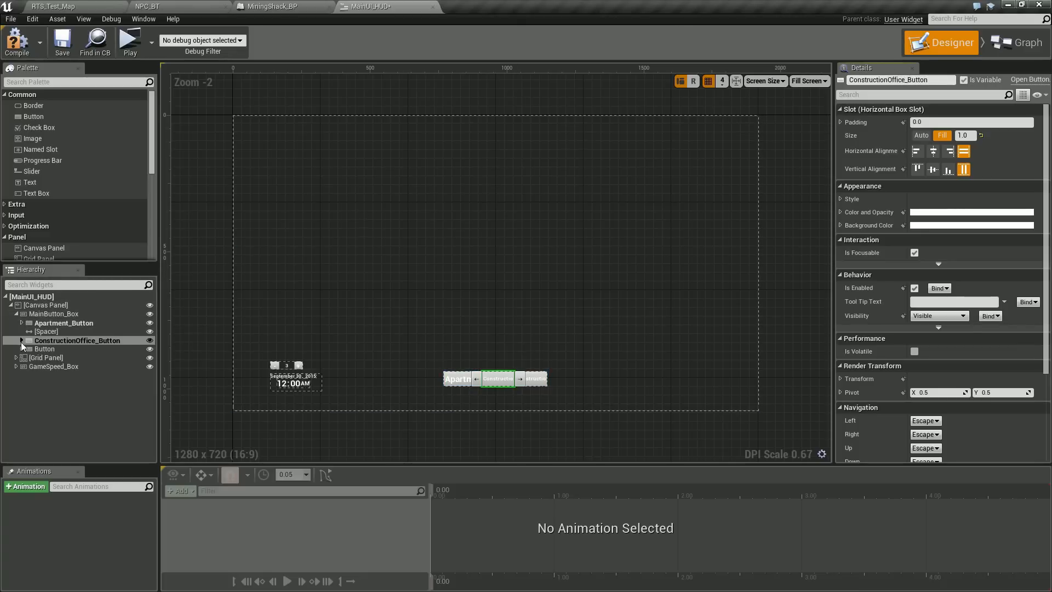
# Copy the spacer within MainButton_Box and place the copy between ConstructionOffice_Button and the new button
pyautogui.click(43, 332)
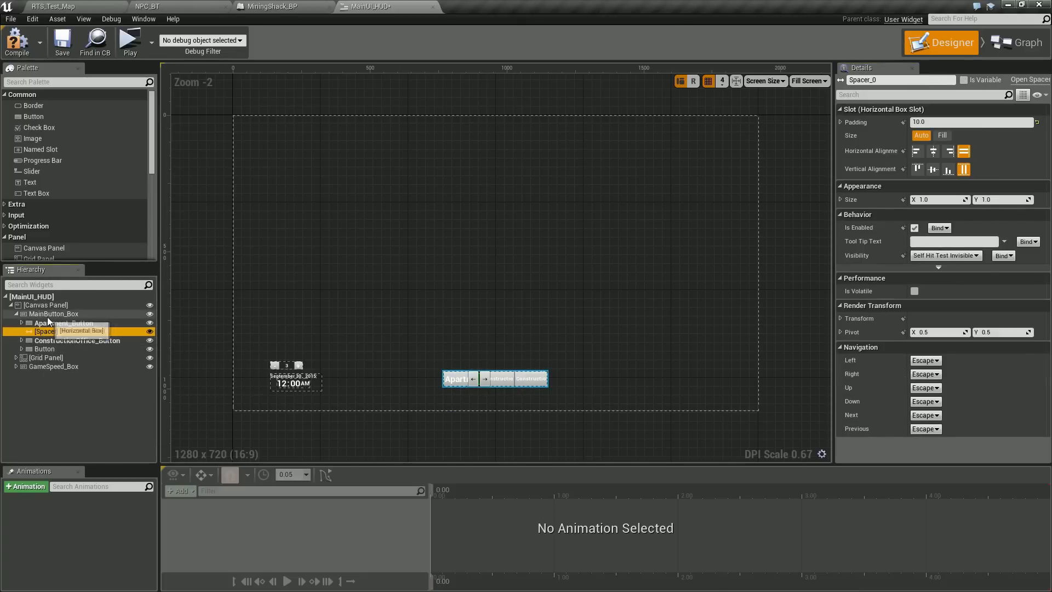
pyautogui.hotkey('ctrl', 'c')
pyautogui.click(50, 314)
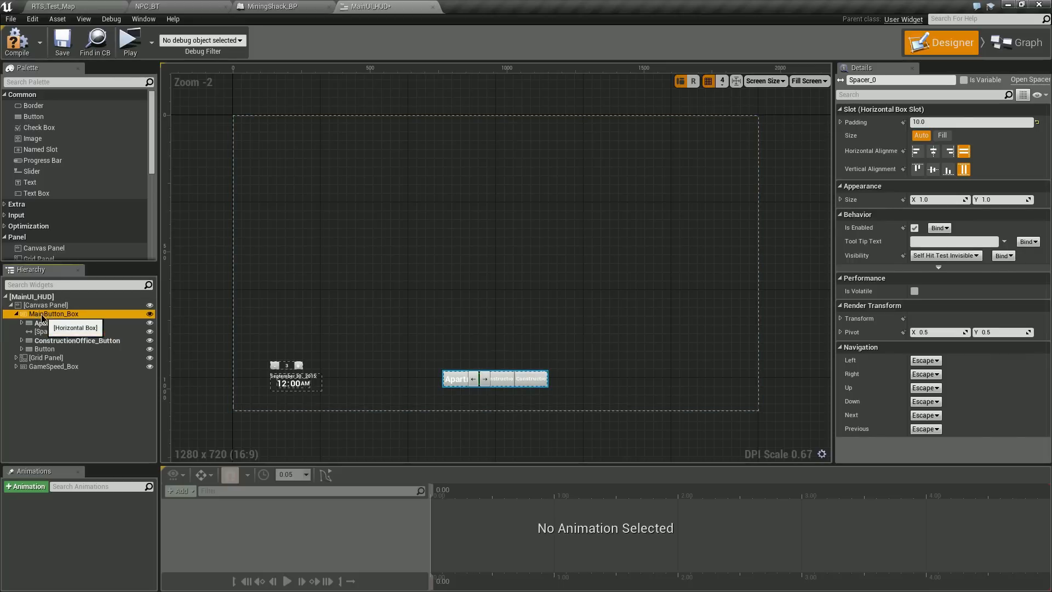
pyautogui.hotkey('ctrl', 'v')
pyautogui.moveTo(46, 358); pyautogui.dragTo(47, 348)
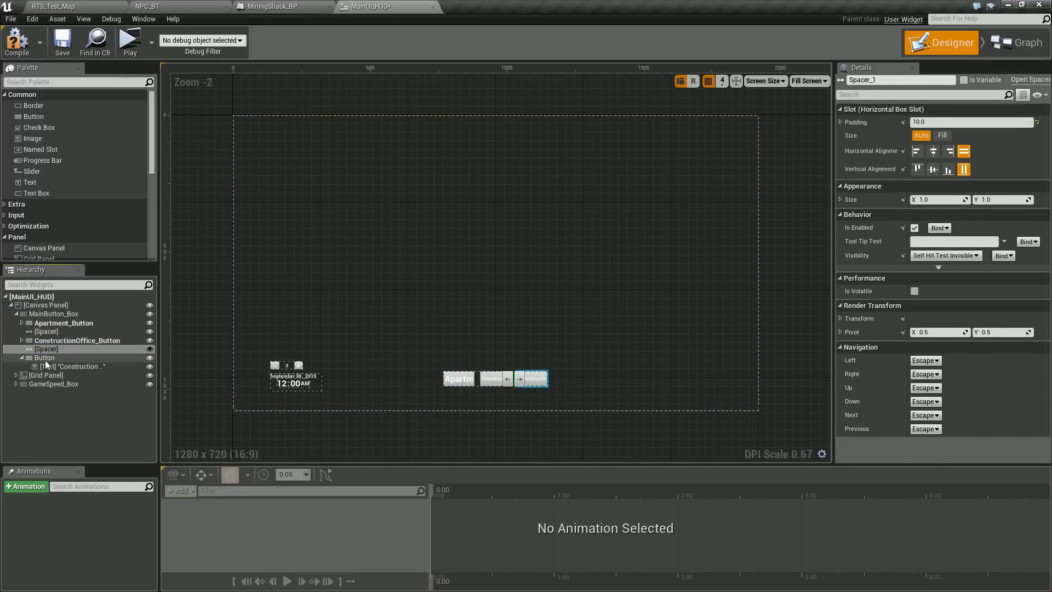
# Rename the copied button as MiningShack_Button
pyautogui.click(532, 379)
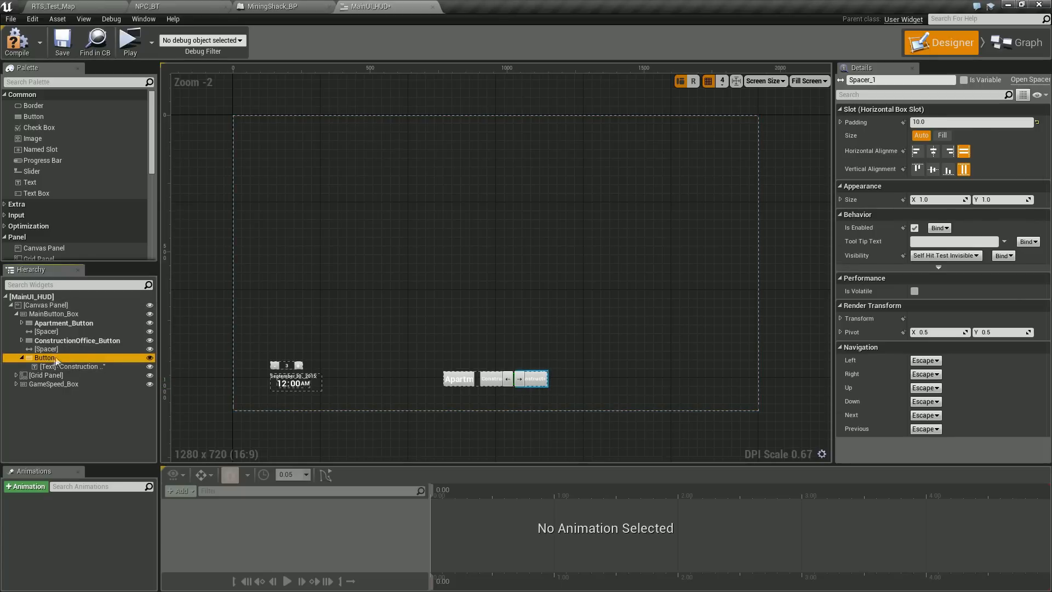
pyautogui.click(929, 81)
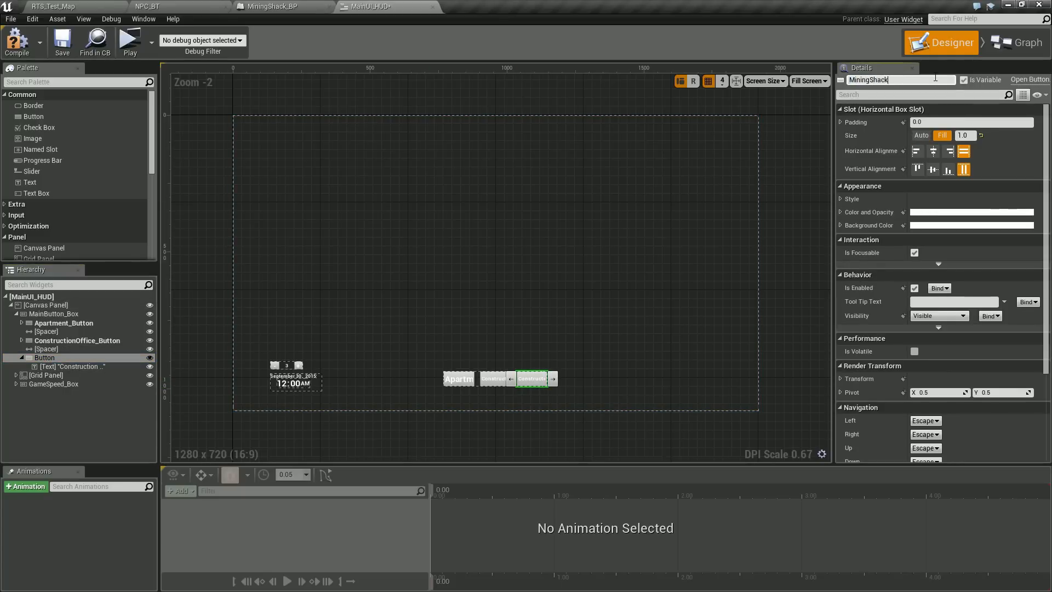
pyautogui.press('Return')
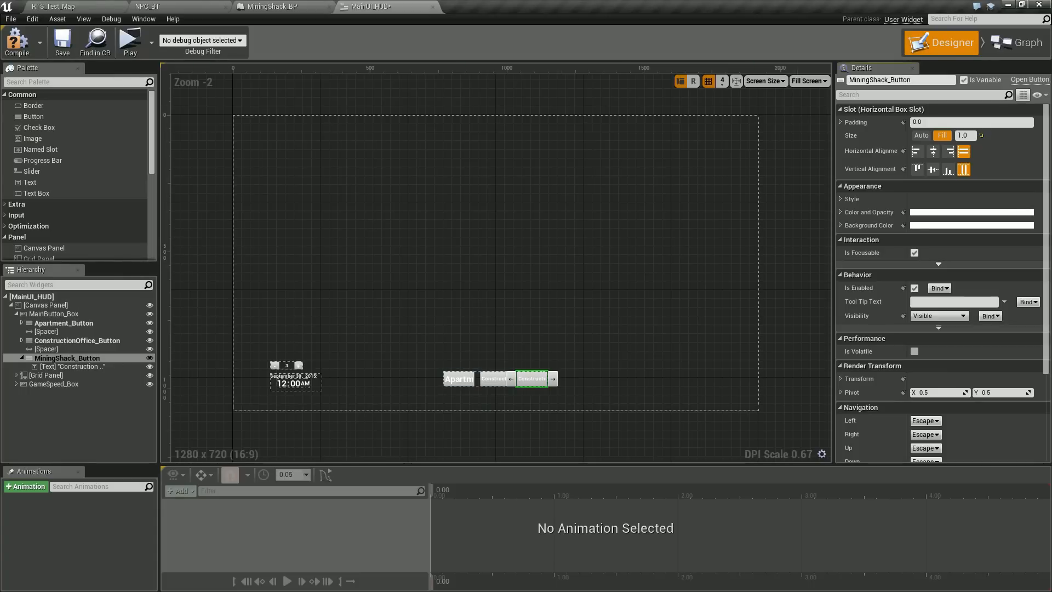
# Set the slot Size of Apartment_Button and ConstructionOffice_Button to Auto
pyautogui.scroll(3, 376, 392)
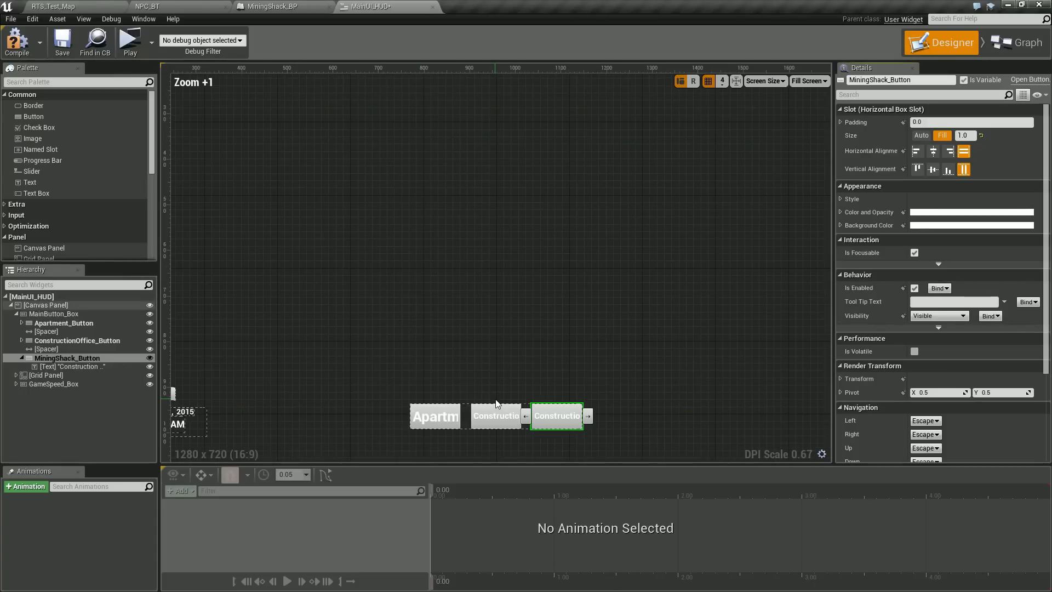
pyautogui.click(71, 323)
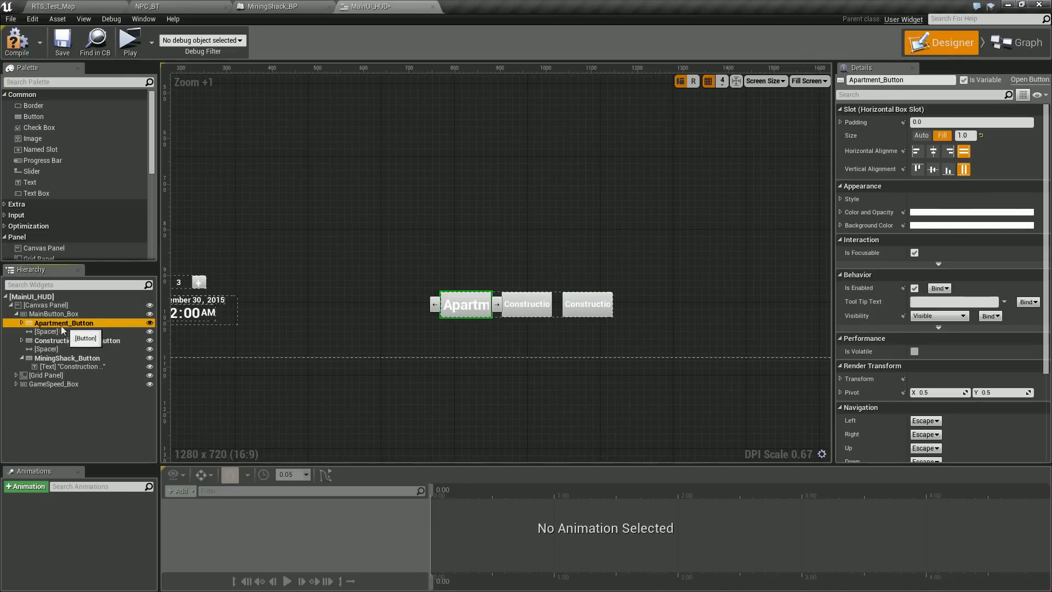
pyautogui.click(21, 324)
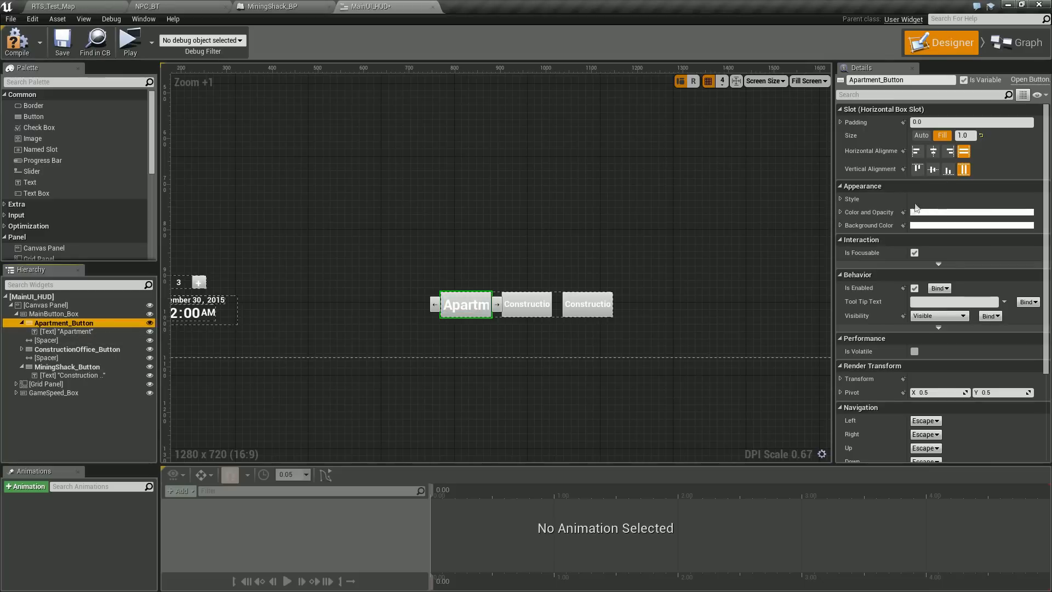
pyautogui.click(97, 331)
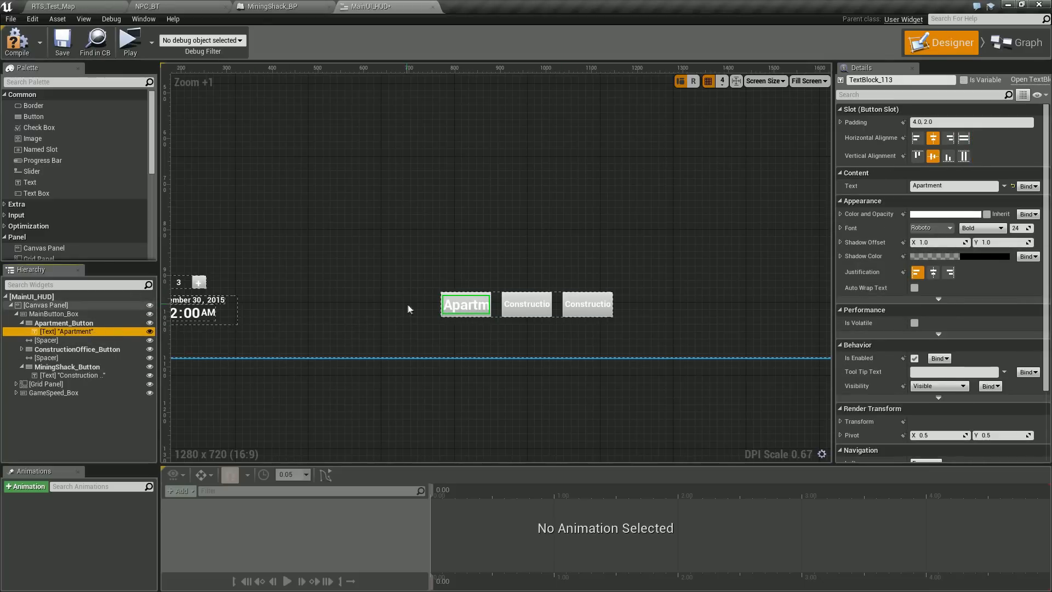
pyautogui.click(476, 315)
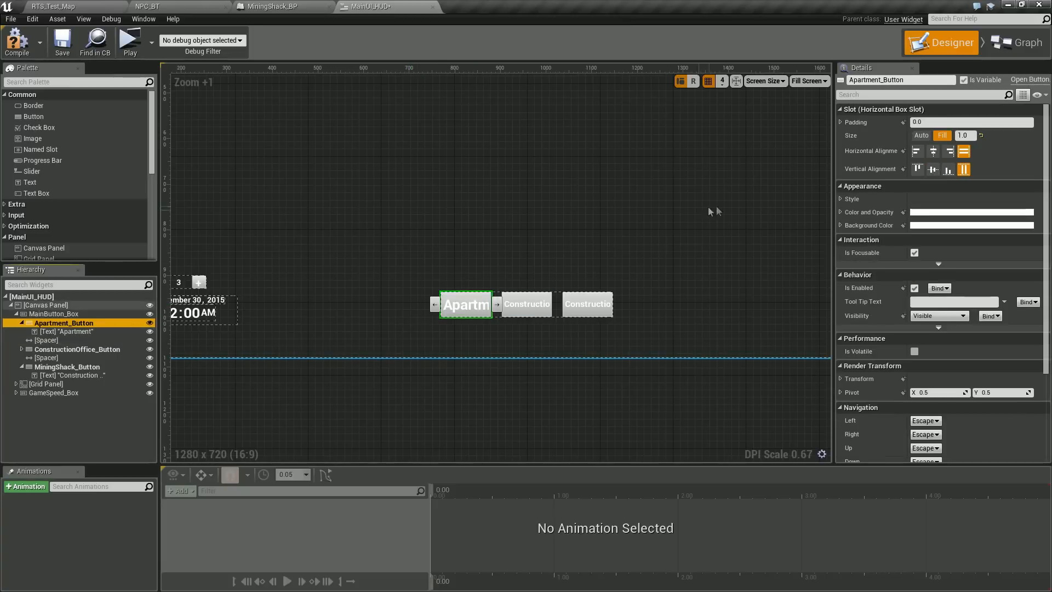
pyautogui.click(922, 135)
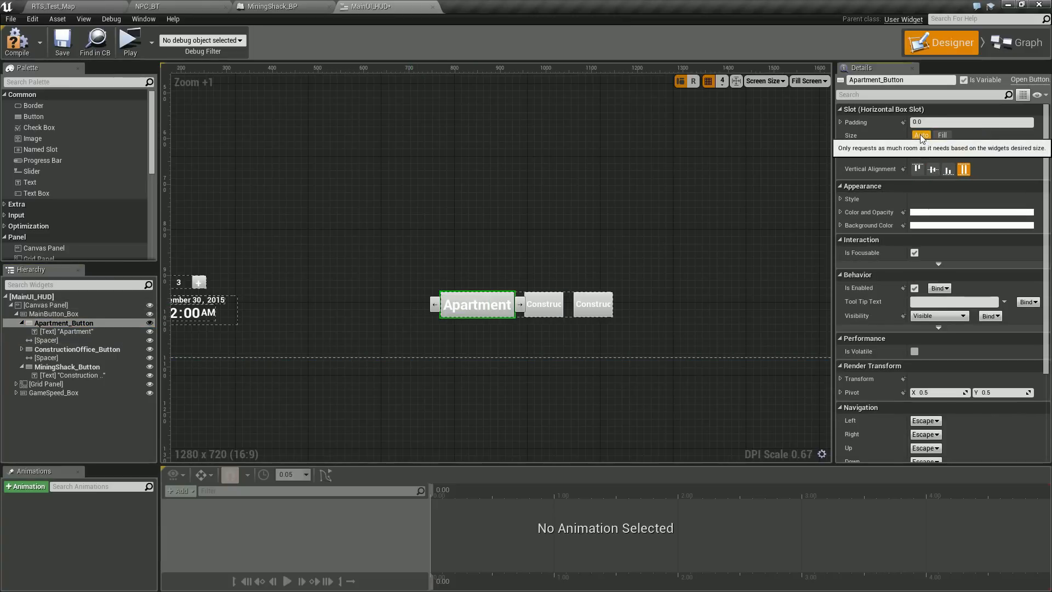
pyautogui.click(77, 349)
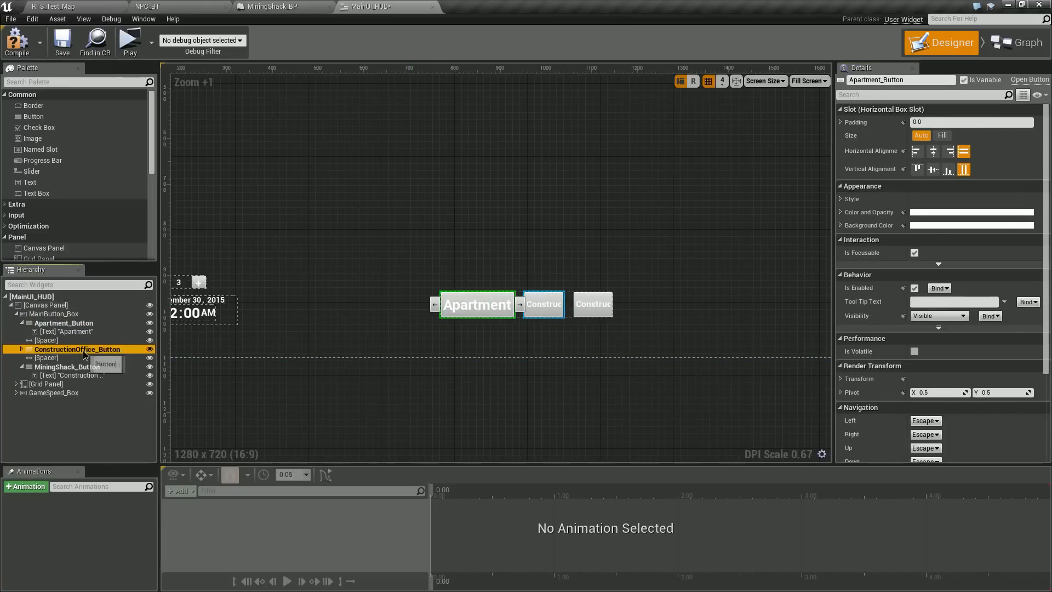
pyautogui.click(922, 137)
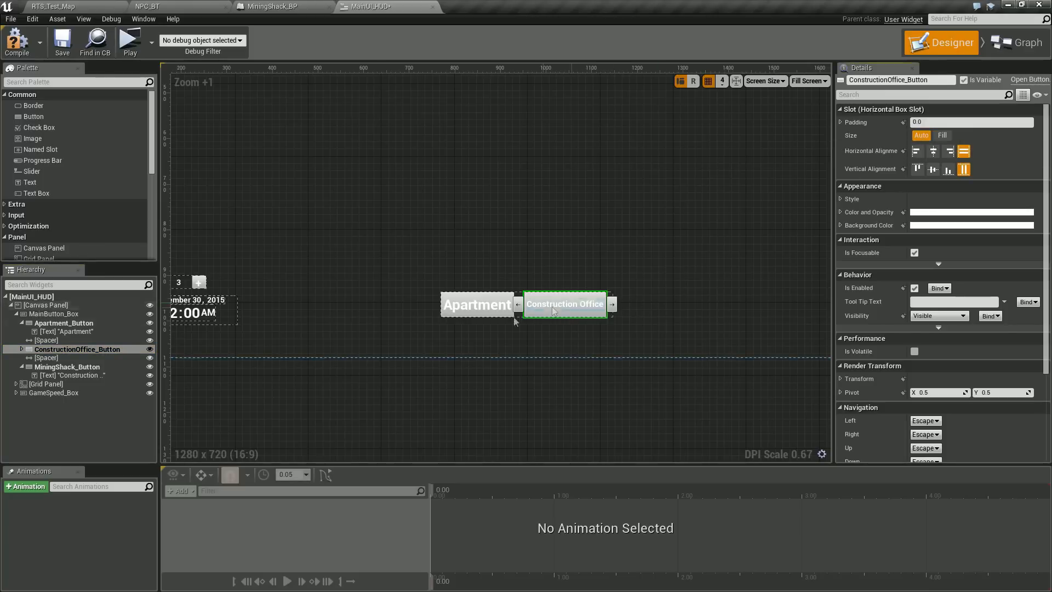
# Enable Size To Content on MainButton_Box and set the slot Size of MiningShack_Button to Auto
pyautogui.click(53, 313)
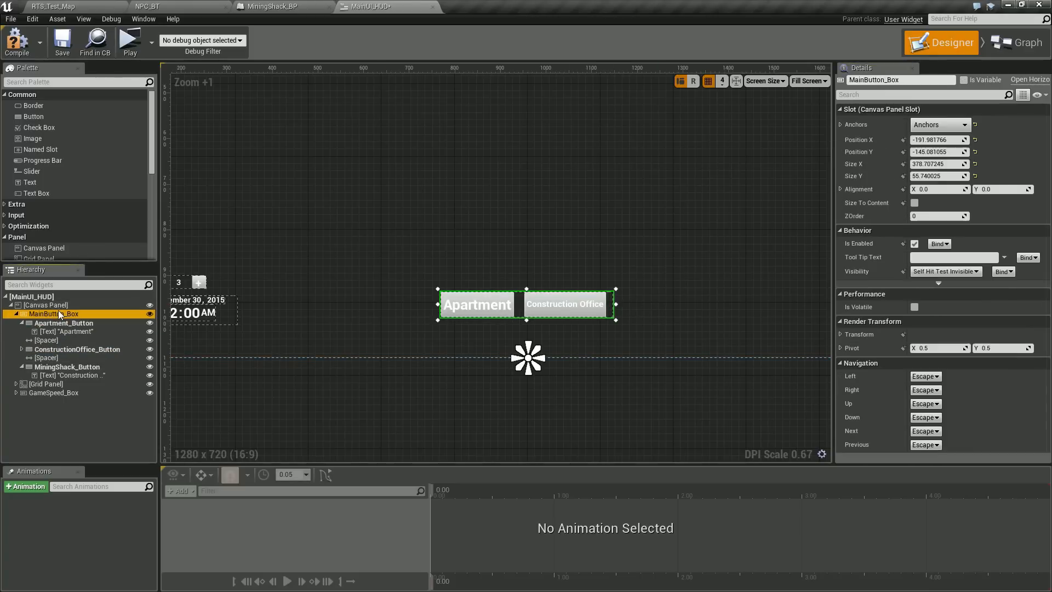
pyautogui.click(914, 202)
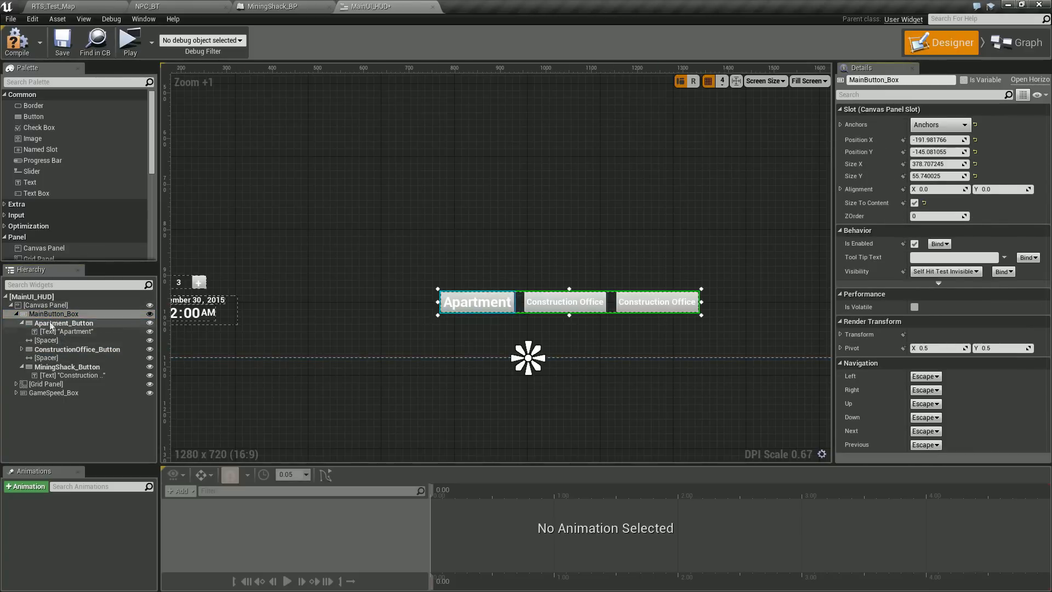
pyautogui.click(50, 366)
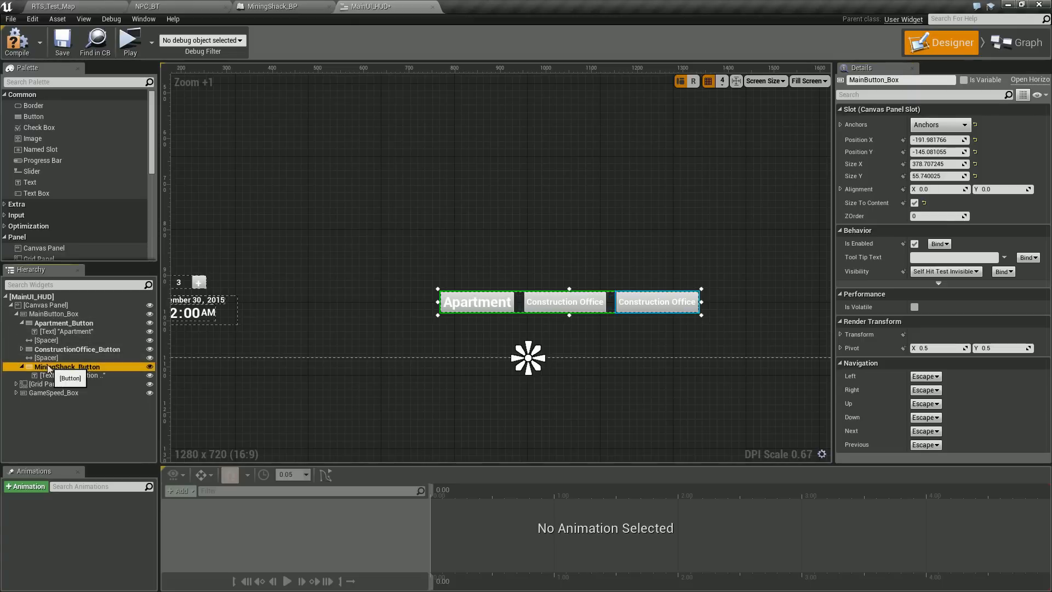
pyautogui.click(923, 136)
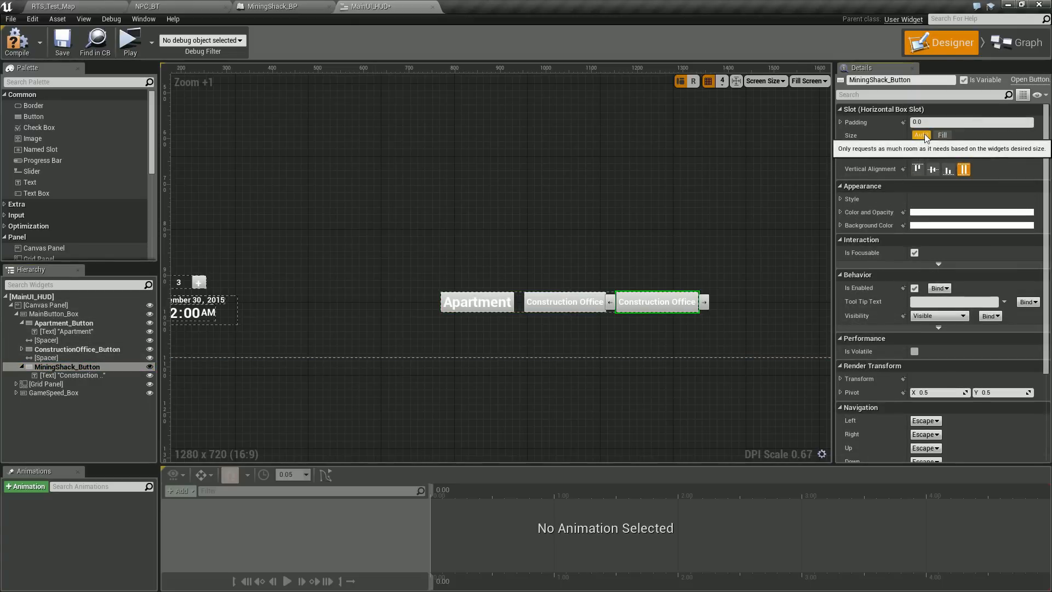
# Set the font size of the Apartment button's text to 14, matching the Construction Office text
pyautogui.click(478, 307)
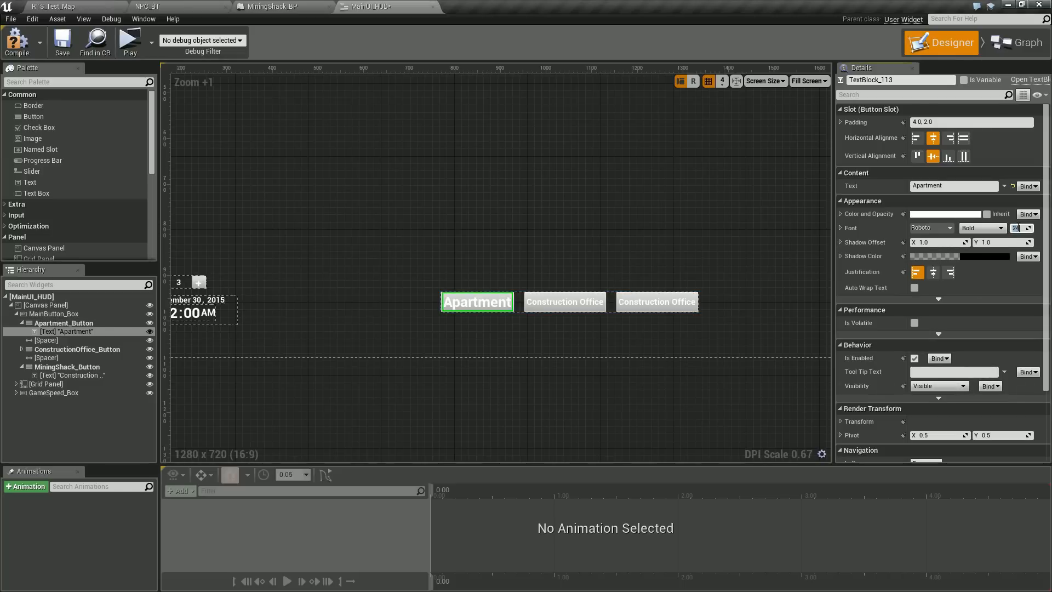
pyautogui.press('Return')
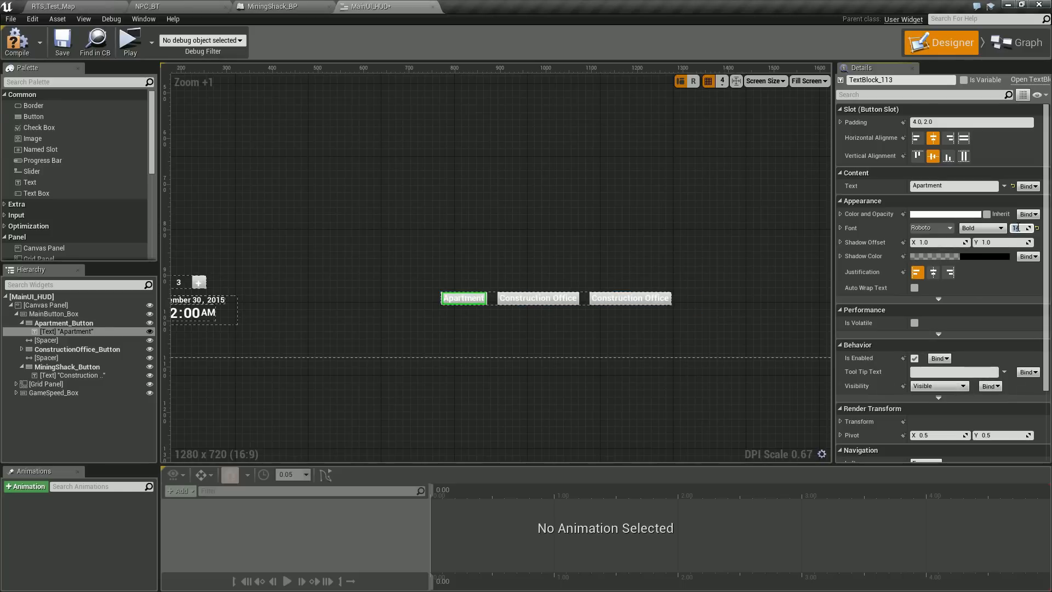
pyautogui.click(524, 301)
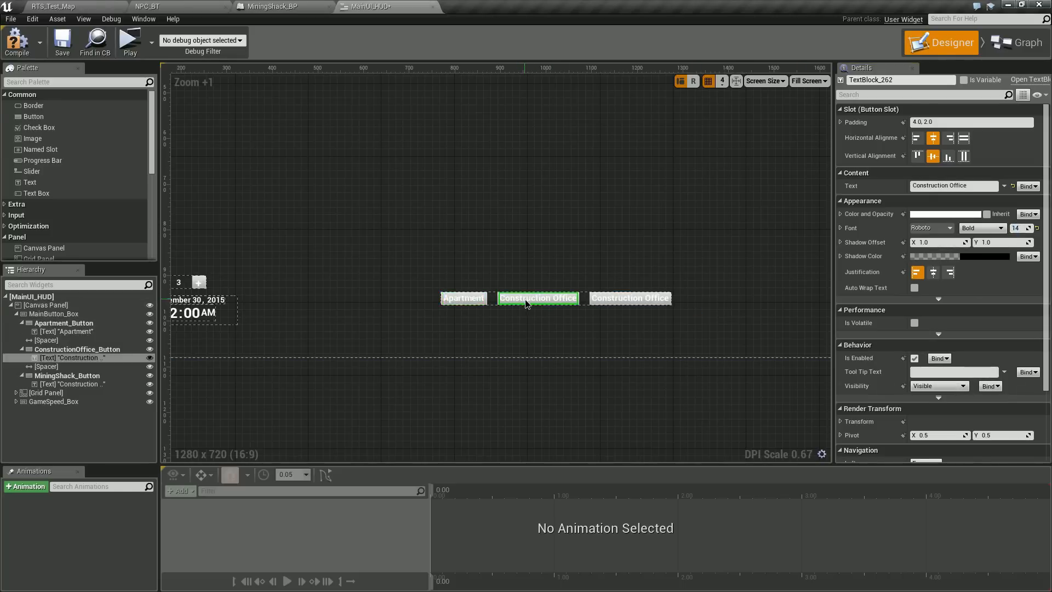
# Change the label text inside MiningShack_Button to "Mining Shack"
pyautogui.click(625, 300)
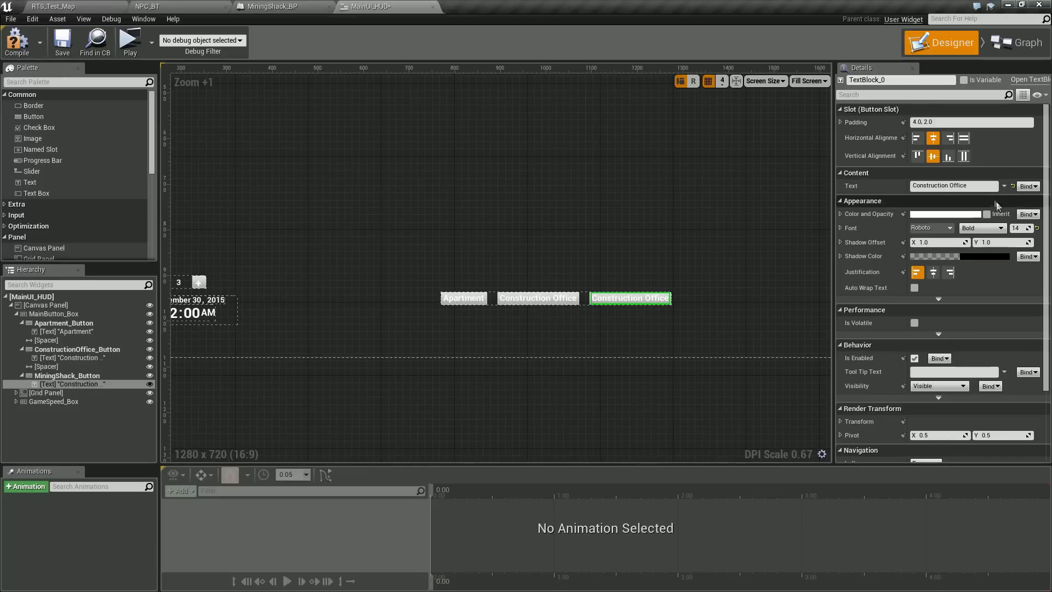
pyautogui.click(985, 186)
pyautogui.write('Mining Shack')
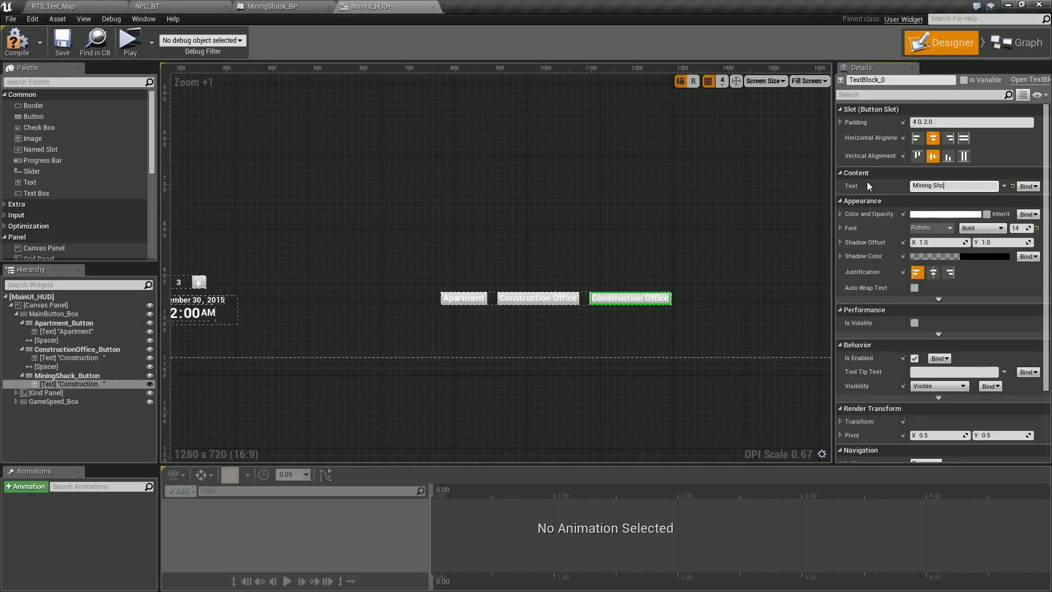
pyautogui.press('Return')
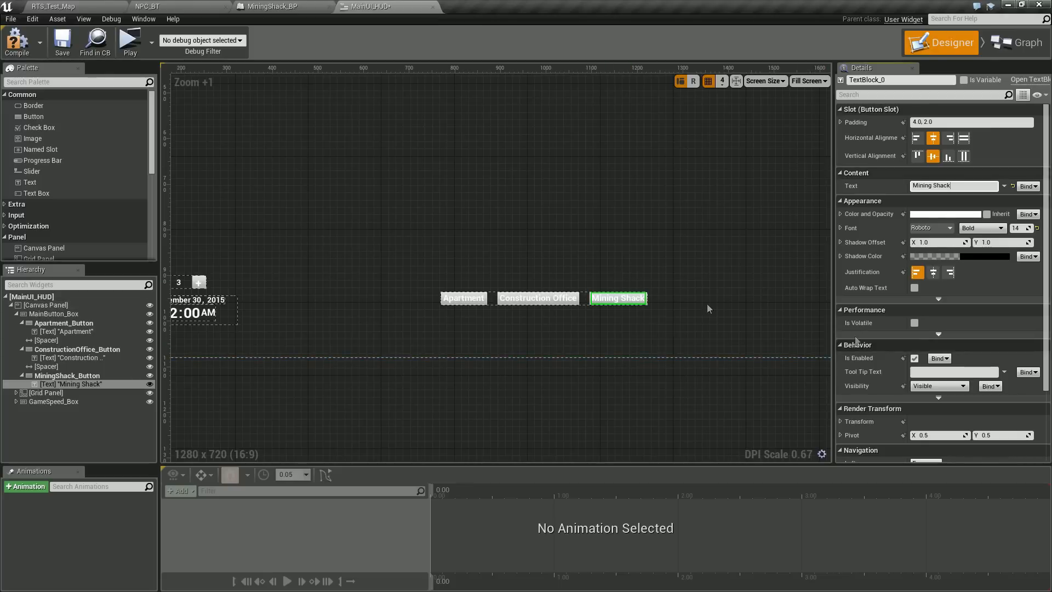
# Add an OnClicked event for MiningShack_Button and place it below the ConstructionOffice_Button event in the Event Graph
pyautogui.click(77, 375)
pyautogui.scroll(-4, 932, 361)
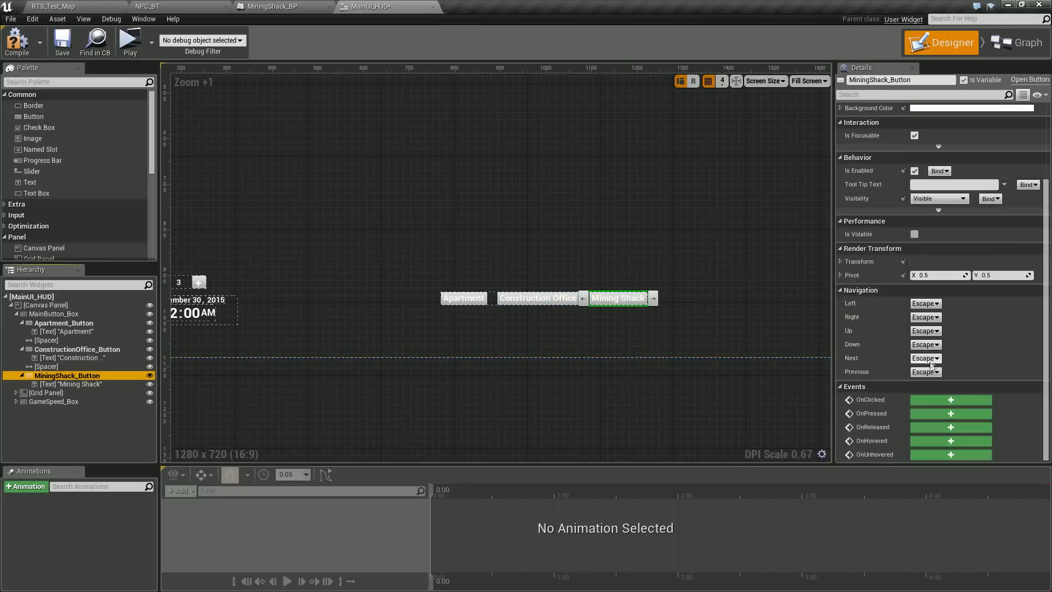
pyautogui.click(968, 400)
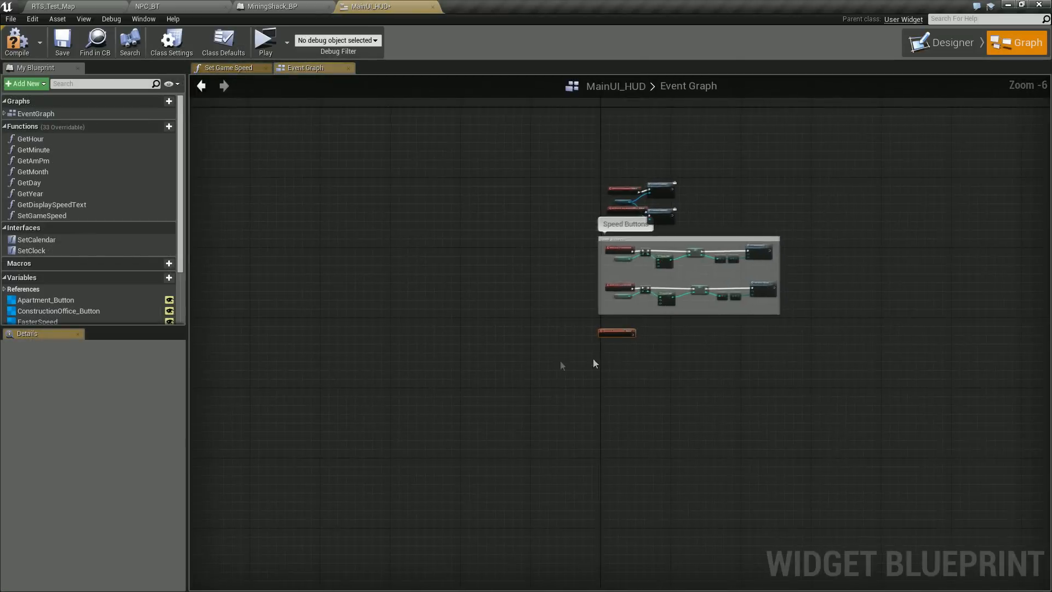
pyautogui.moveTo(649, 328); pyautogui.dragTo(645, 269)
pyautogui.moveTo(618, 323); pyautogui.dragTo(781, 211)
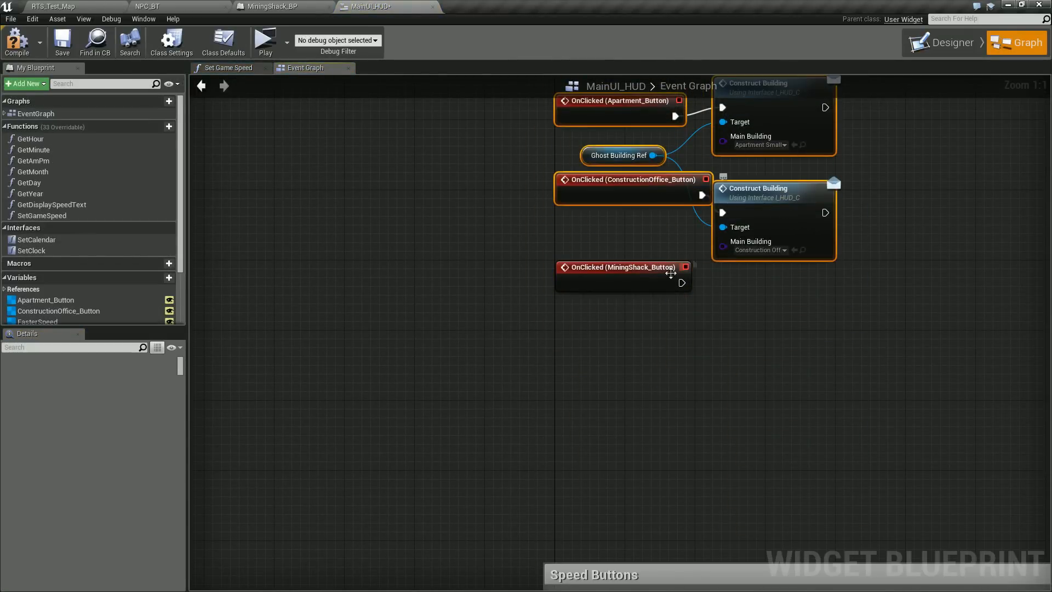
pyautogui.moveTo(599, 274); pyautogui.dragTo(599, 325)
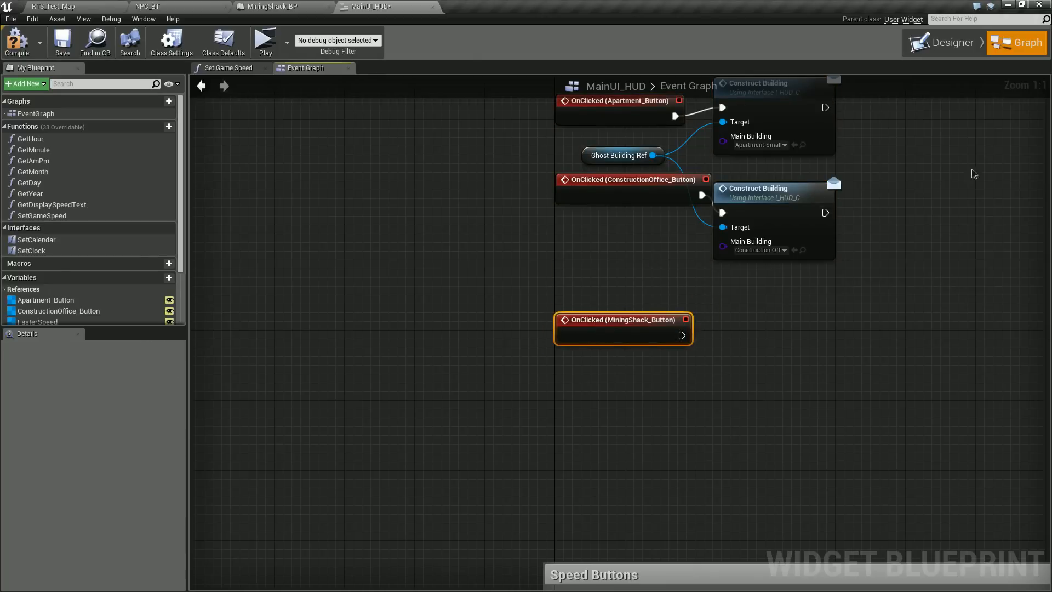
# Duplicate the Construct Building node, connecting the copy to the MiningShack_Button OnClicked event and Ghost Building Ref to its Target
pyautogui.moveTo(870, 89); pyautogui.dragTo(753, 155, button='right')
pyautogui.moveTo(655, 110); pyautogui.dragTo(763, 260)
pyautogui.click(763, 260)
pyautogui.hotkey('ctrl', 'c')
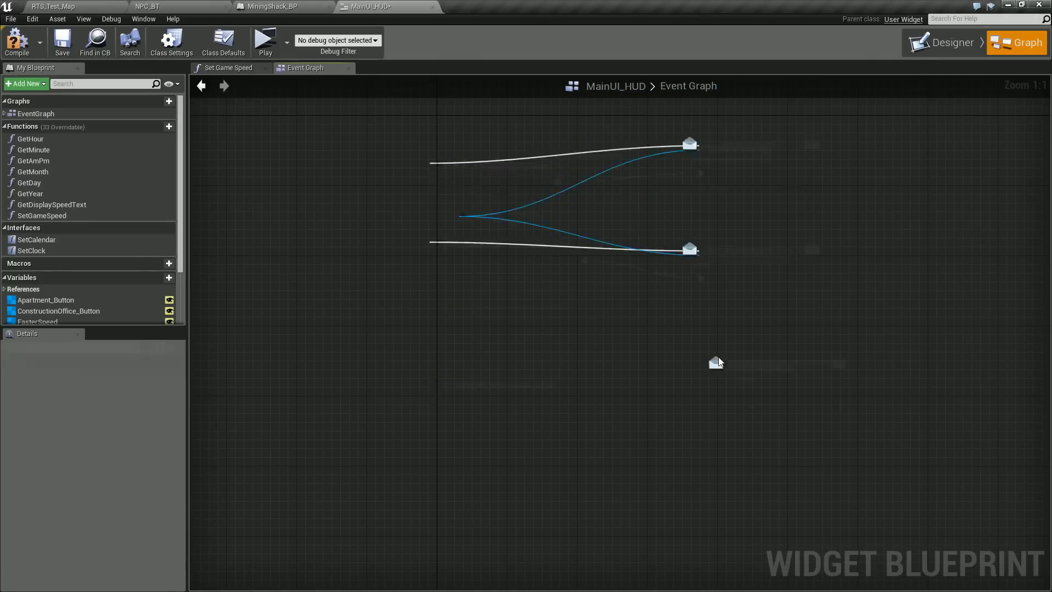
pyautogui.hotkey('ctrl', 'v')
pyautogui.moveTo(740, 374); pyautogui.dragTo(715, 393)
pyautogui.moveTo(570, 401); pyautogui.dragTo(701, 410)
pyautogui.moveTo(535, 221); pyautogui.dragTo(702, 424)
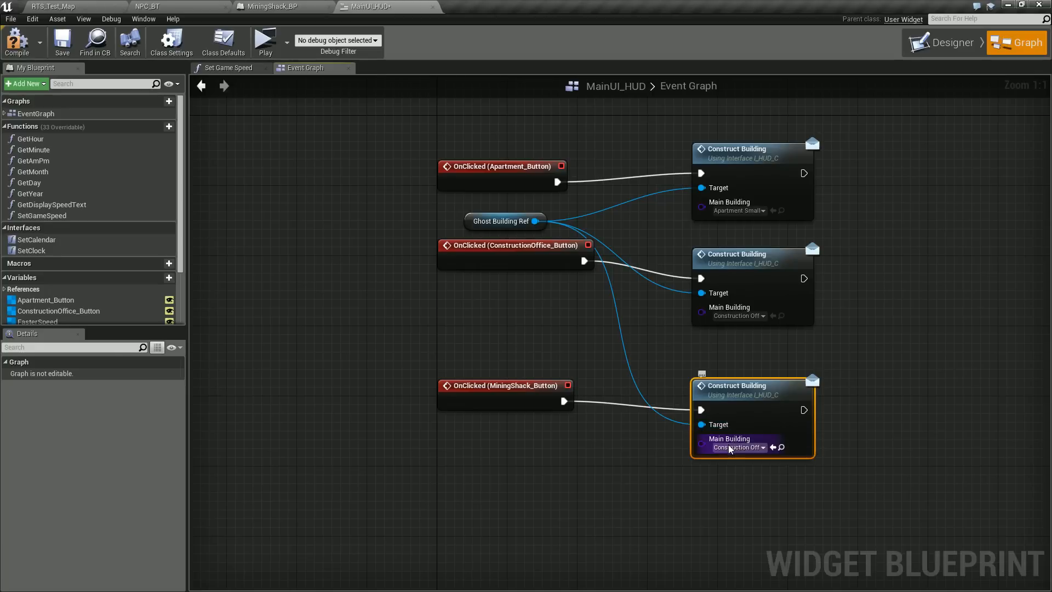
# Set the new node's Main Building to MiningShack_BP, tidy the ConstructionOffice_Button event's position, and compile and save the widget
pyautogui.click(735, 447)
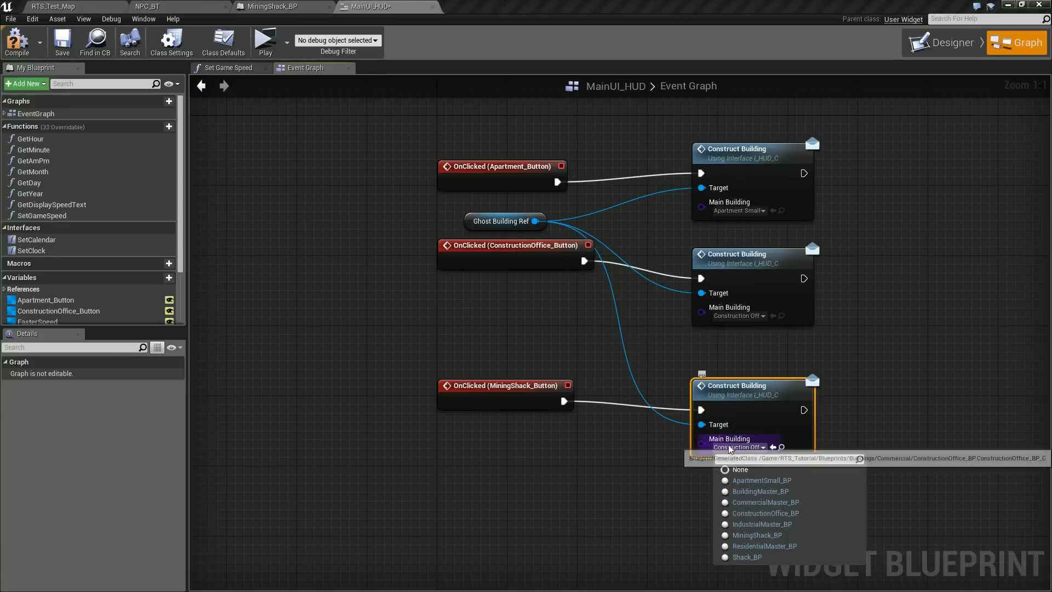
pyautogui.click(751, 535)
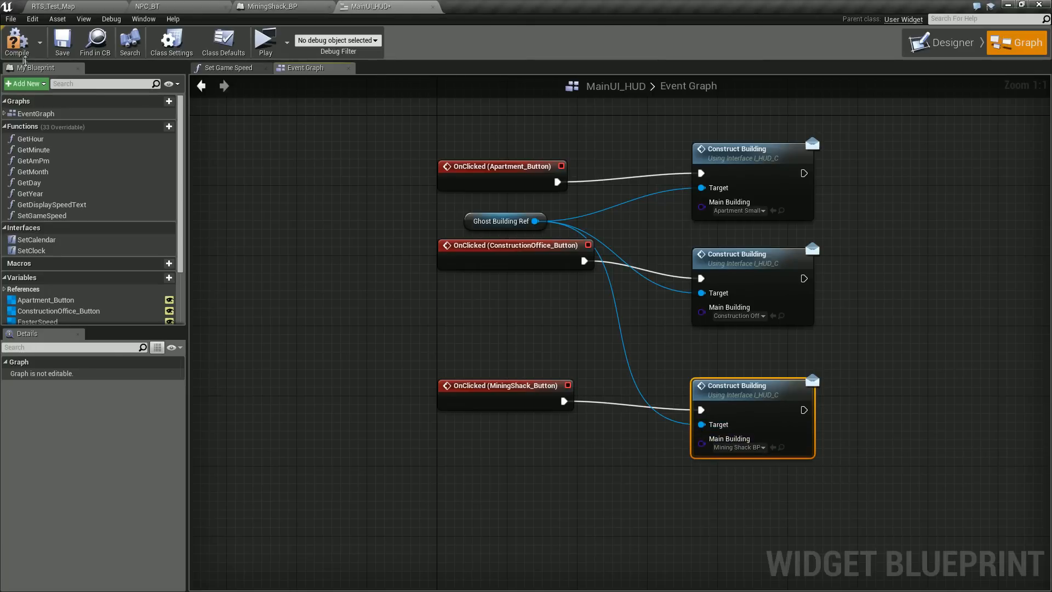
pyautogui.click(17, 41)
pyautogui.click(62, 41)
pyautogui.moveTo(528, 250); pyautogui.dragTo(518, 276)
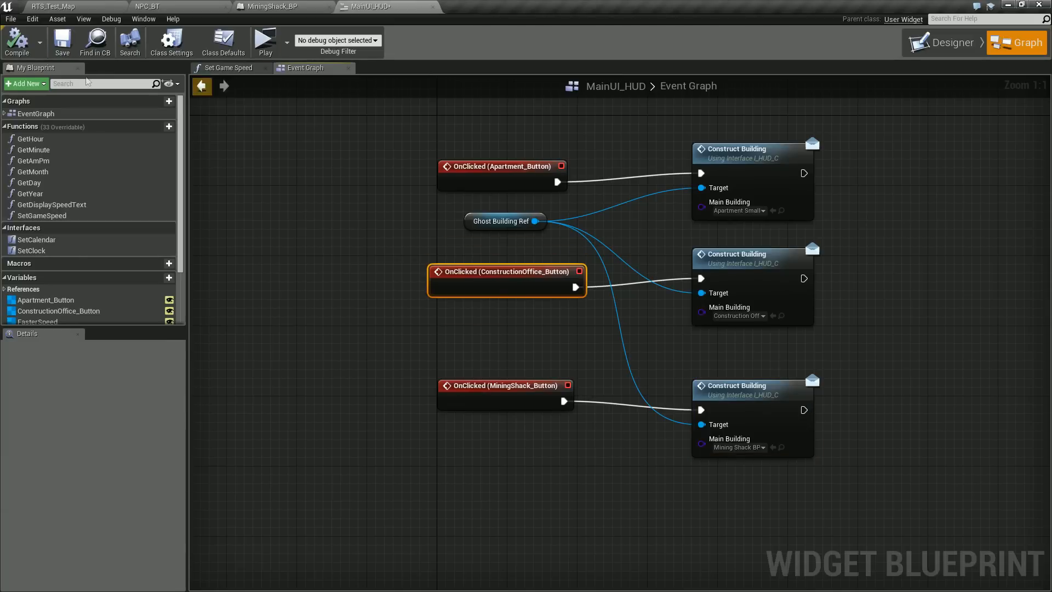
pyautogui.click(70, 48)
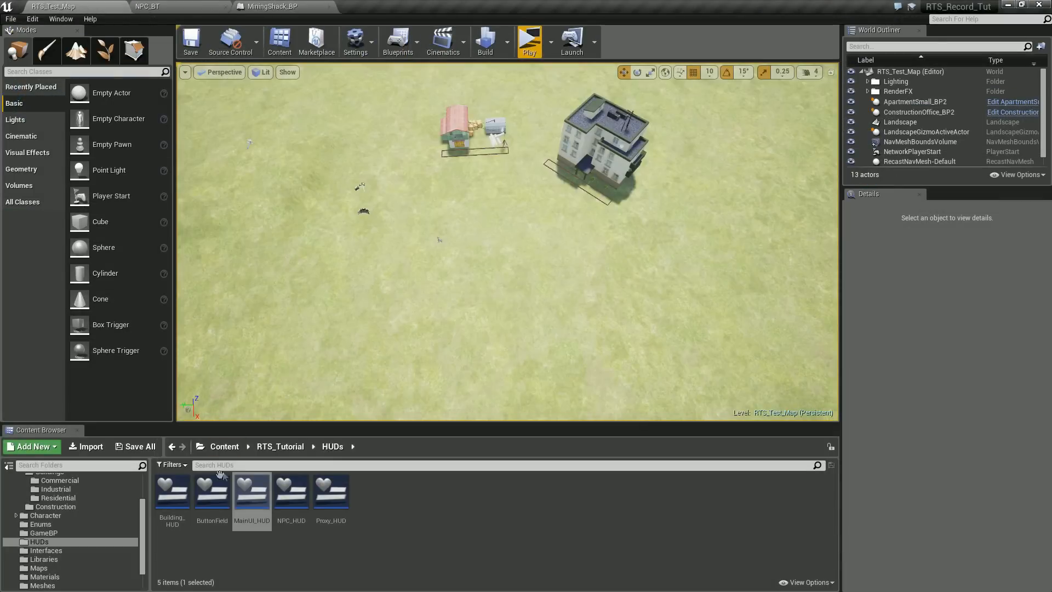
# Open the Building_HUD widget and examine how its Set Name Fields and Add Name Field functions list a building's occupants
pyautogui.click(172, 495)
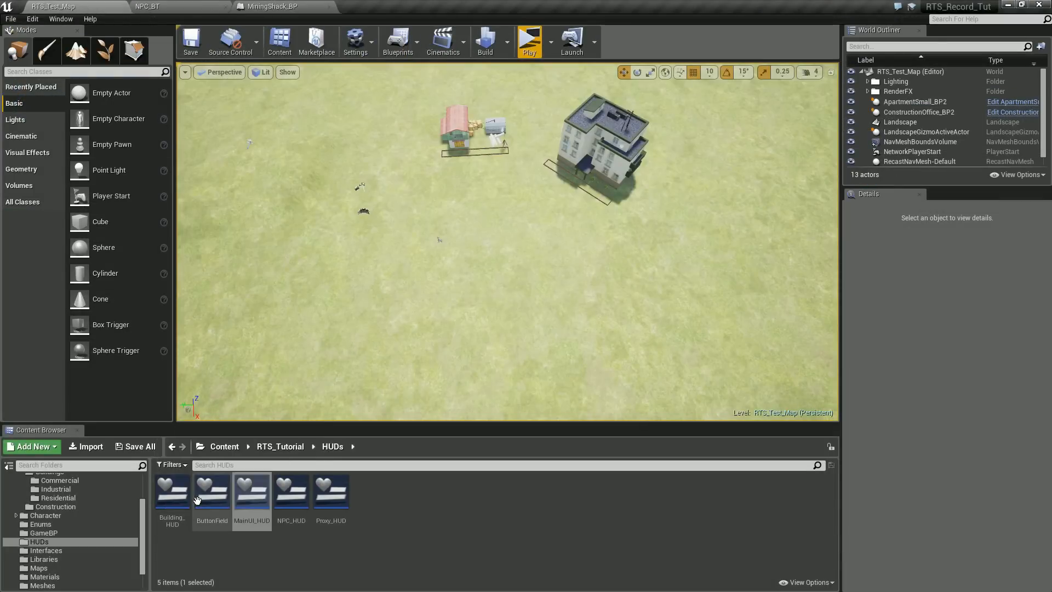
pyautogui.doubleClick(173, 495)
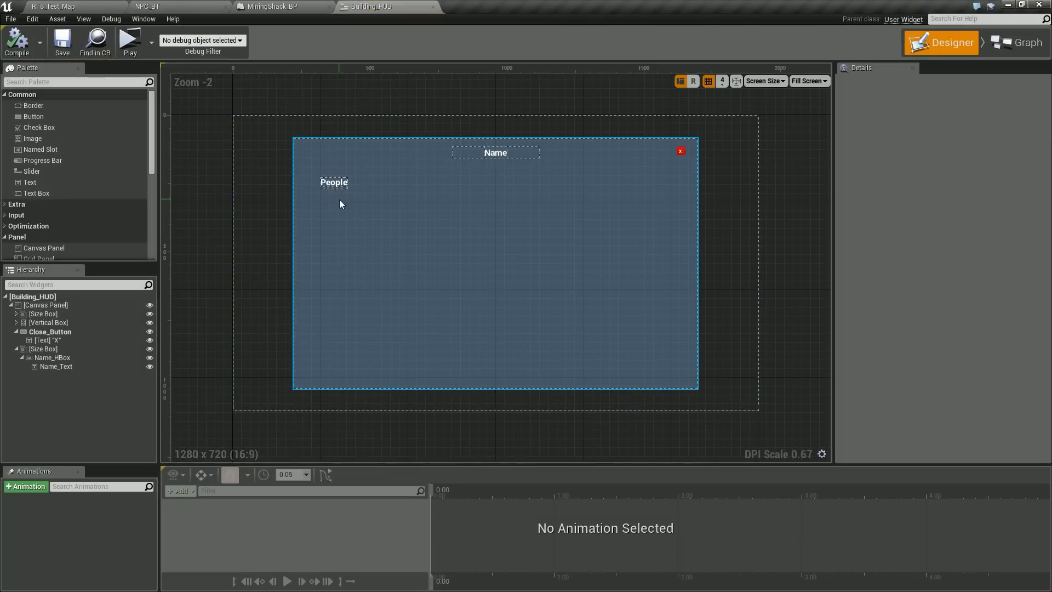
pyautogui.click(339, 192)
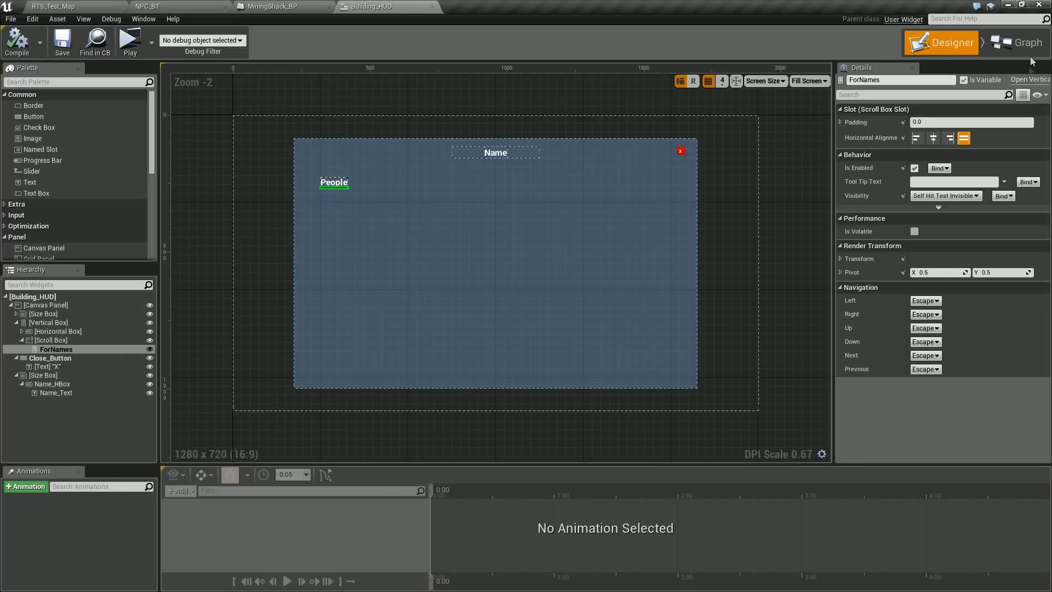
pyautogui.click(1018, 44)
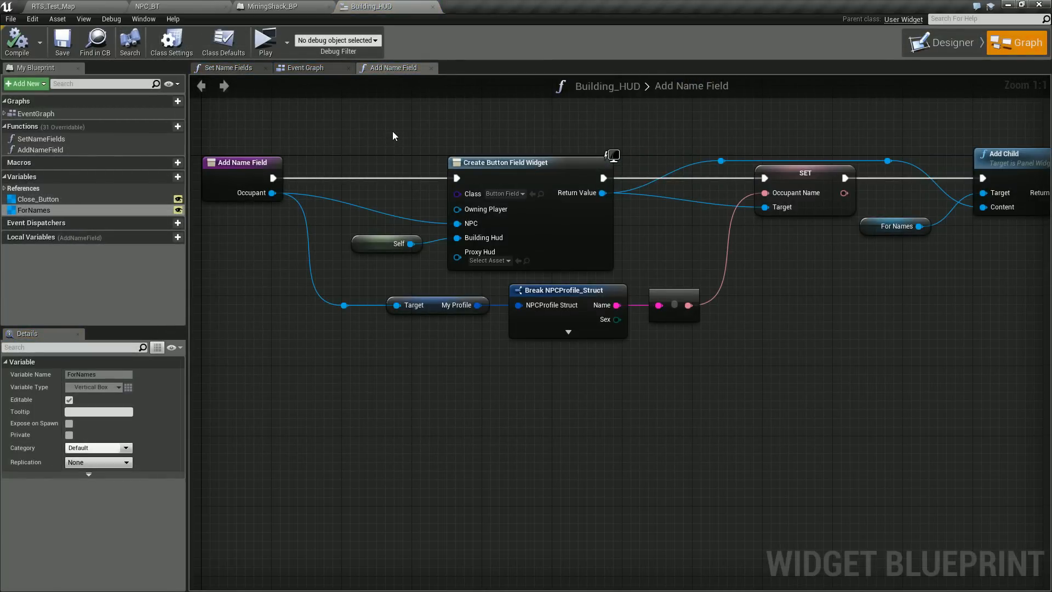
pyautogui.click(231, 68)
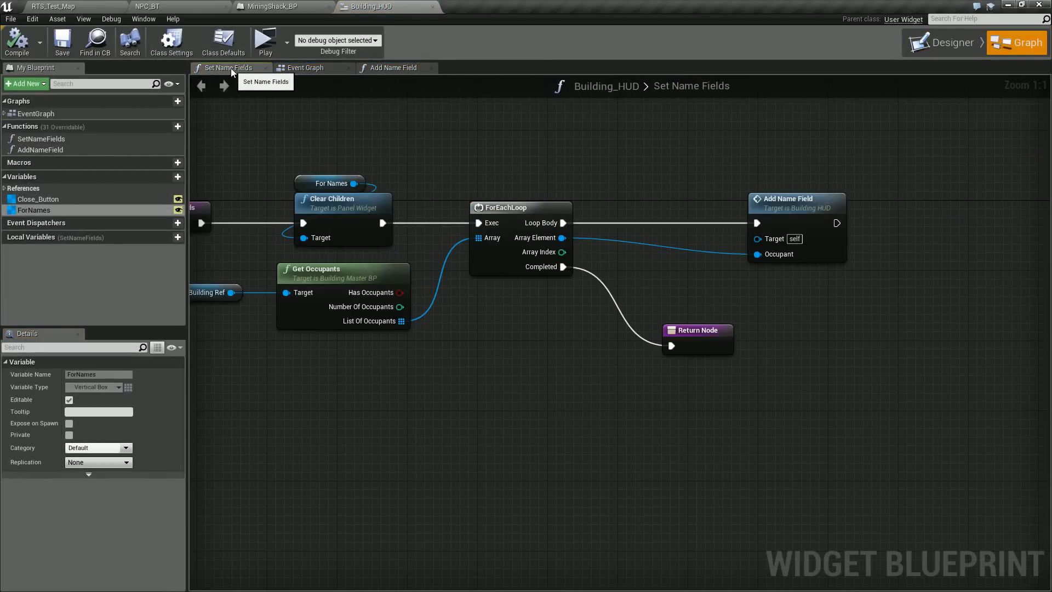
pyautogui.moveTo(333, 148); pyautogui.dragTo(499, 163, button='right')
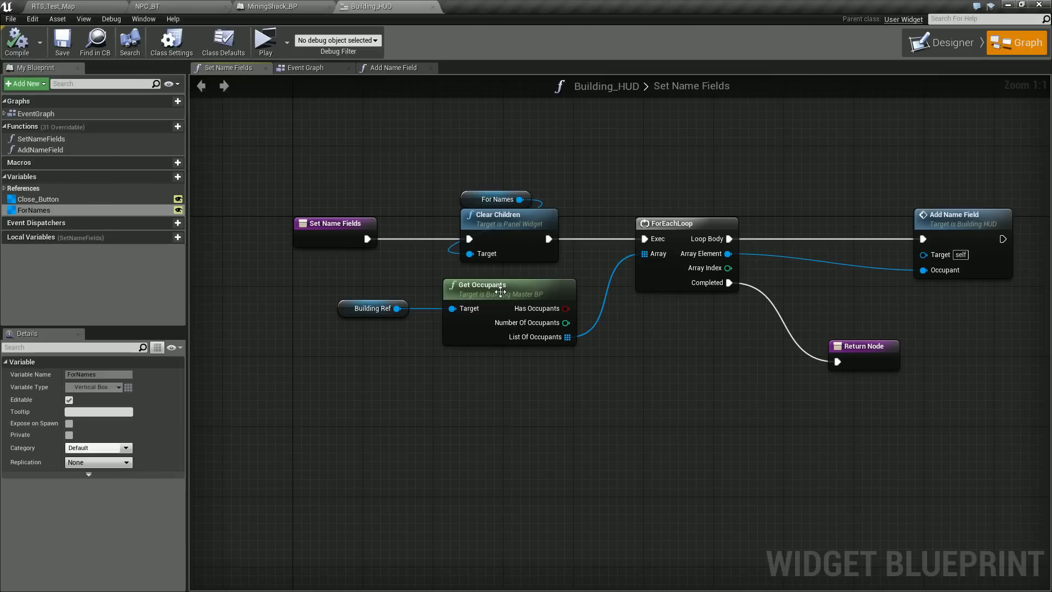
pyautogui.click(367, 68)
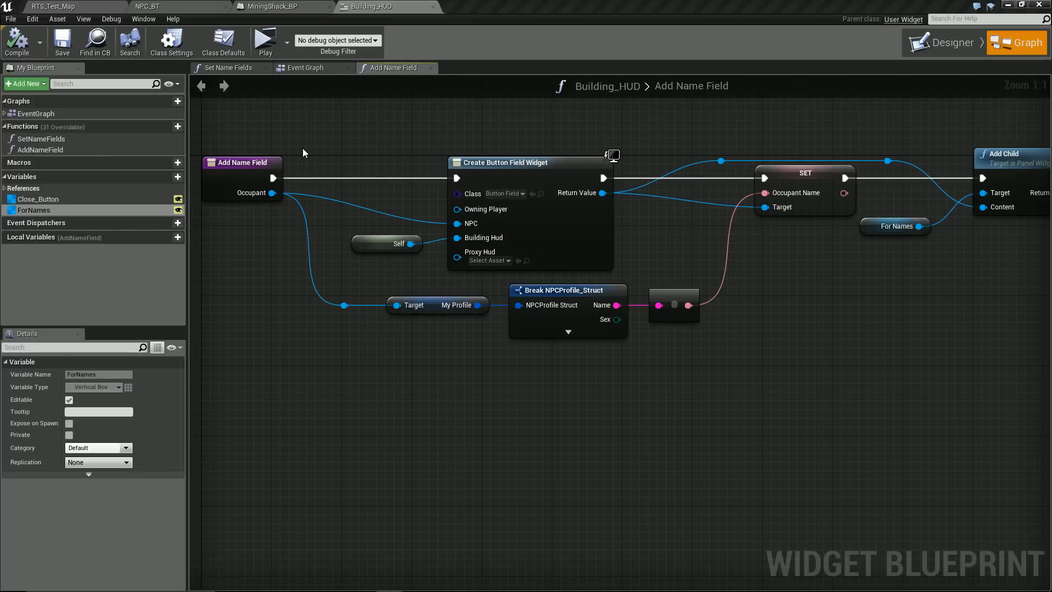
pyautogui.click(433, 6)
pyautogui.click(47, 7)
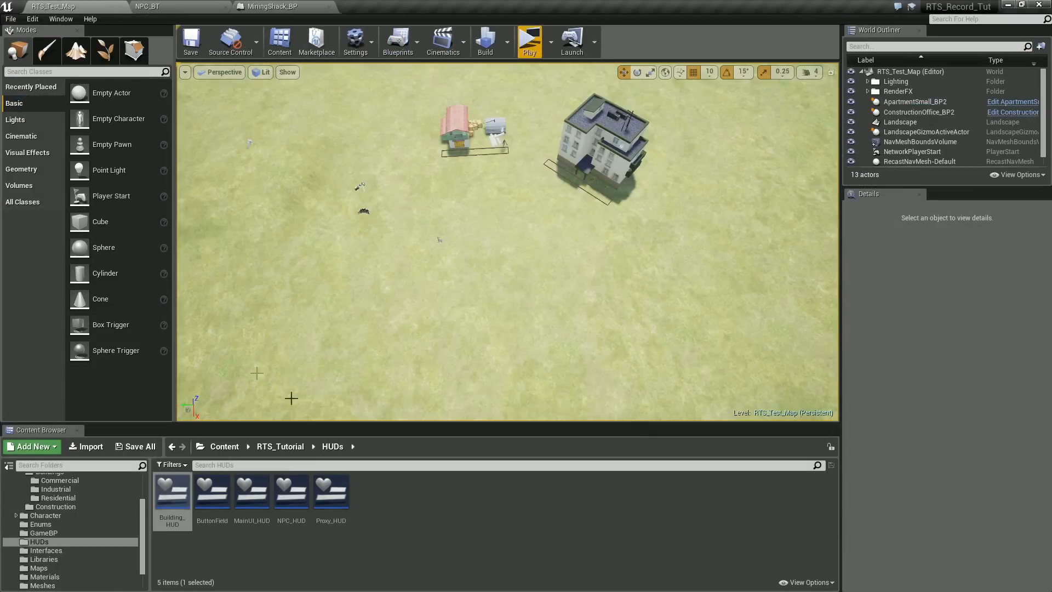
# Open the GetOccupation_Text function of NPC_HUD and delete the two unused conversion nodes below the Switch on OccupationType_ENUM node
pyautogui.doubleClick(307, 496)
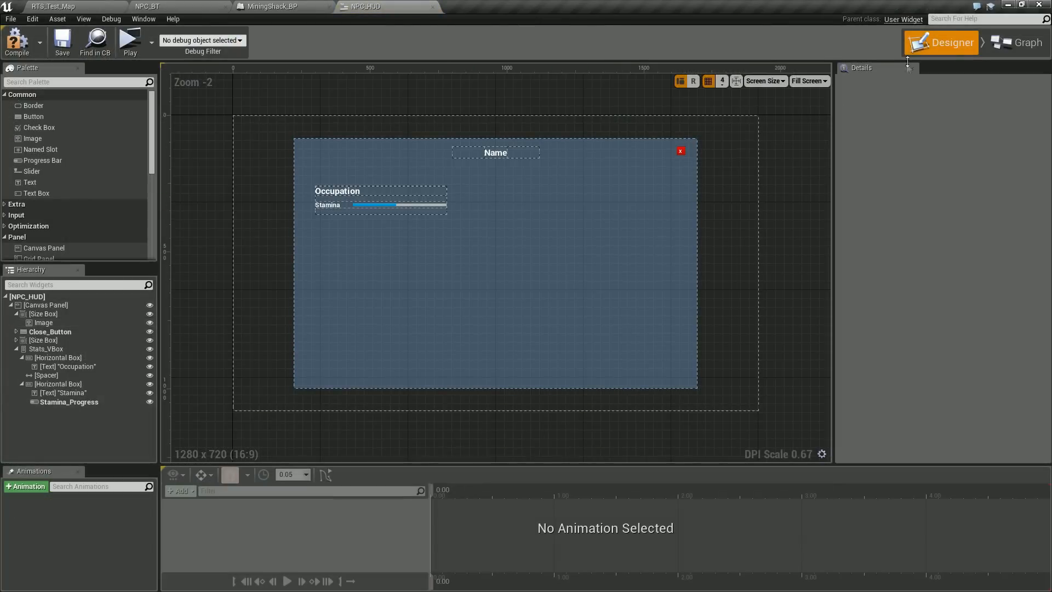
pyautogui.click(1029, 39)
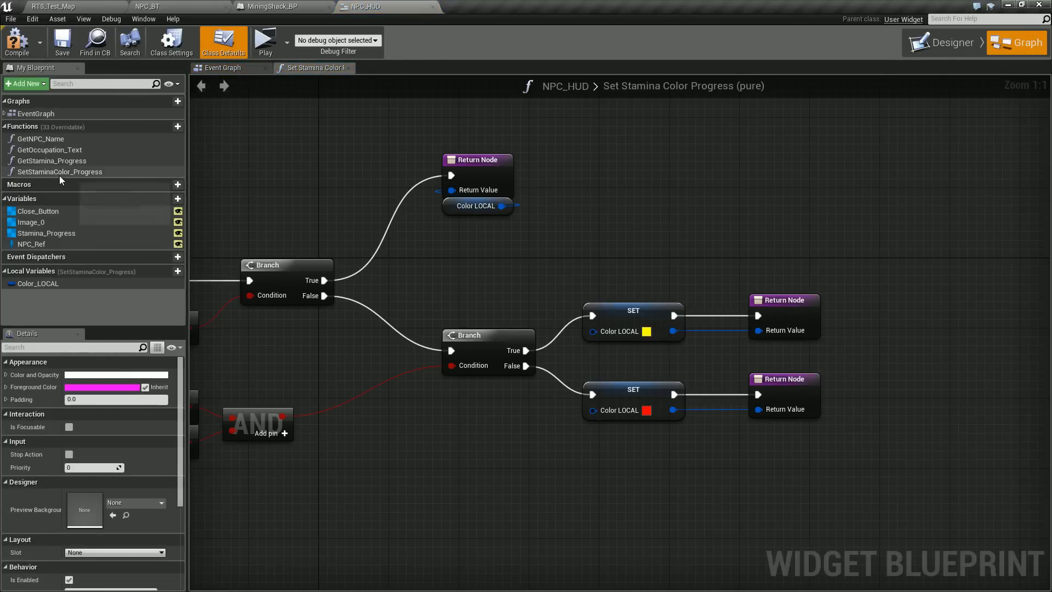
pyautogui.doubleClick(44, 151)
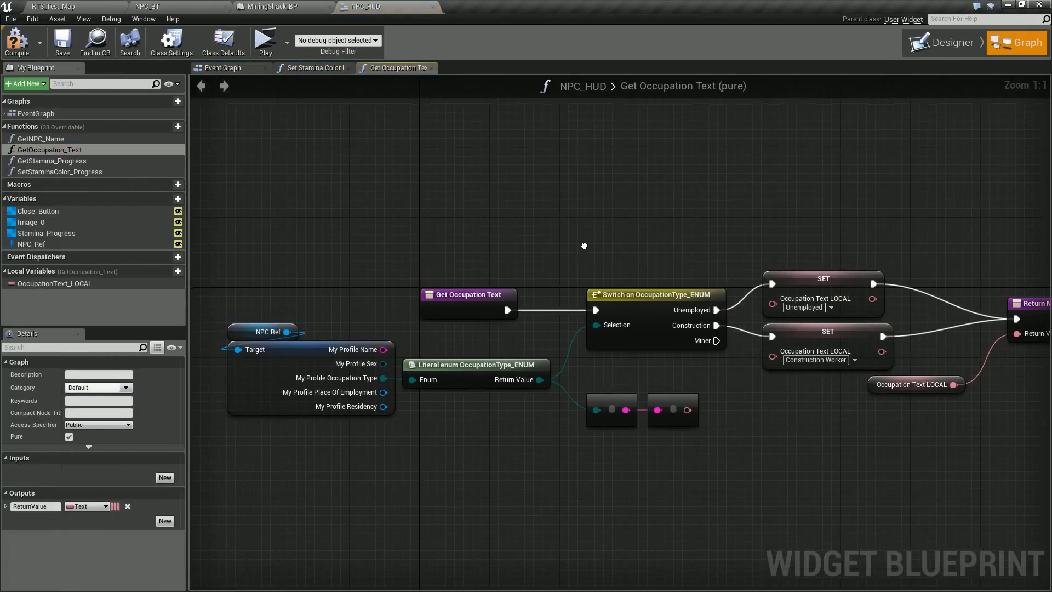
pyautogui.moveTo(584, 246); pyautogui.dragTo(450, 225, button='right')
pyautogui.moveTo(469, 321); pyautogui.dragTo(577, 391)
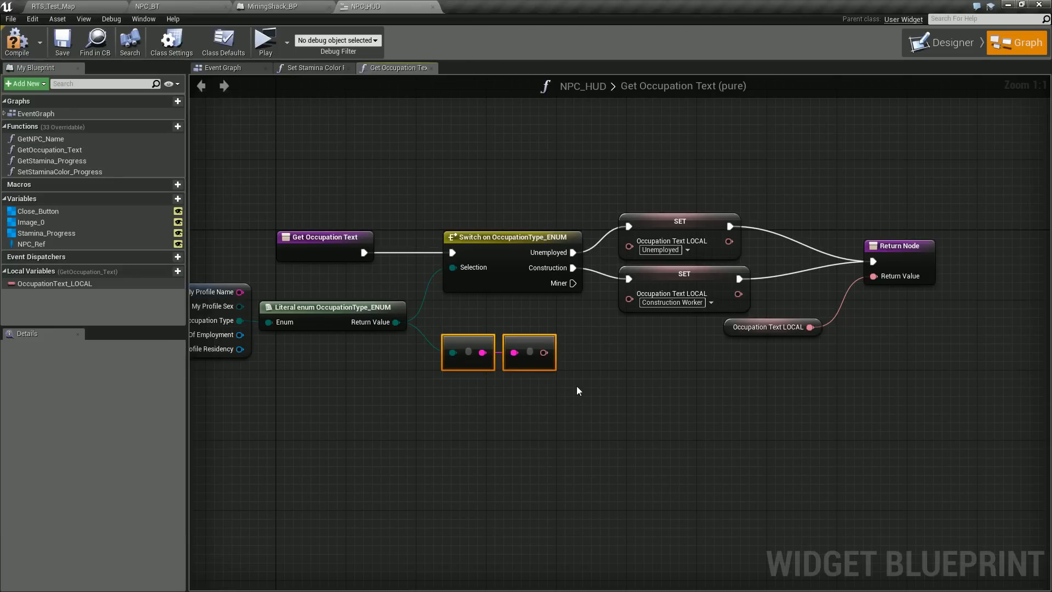
pyautogui.press('Delete')
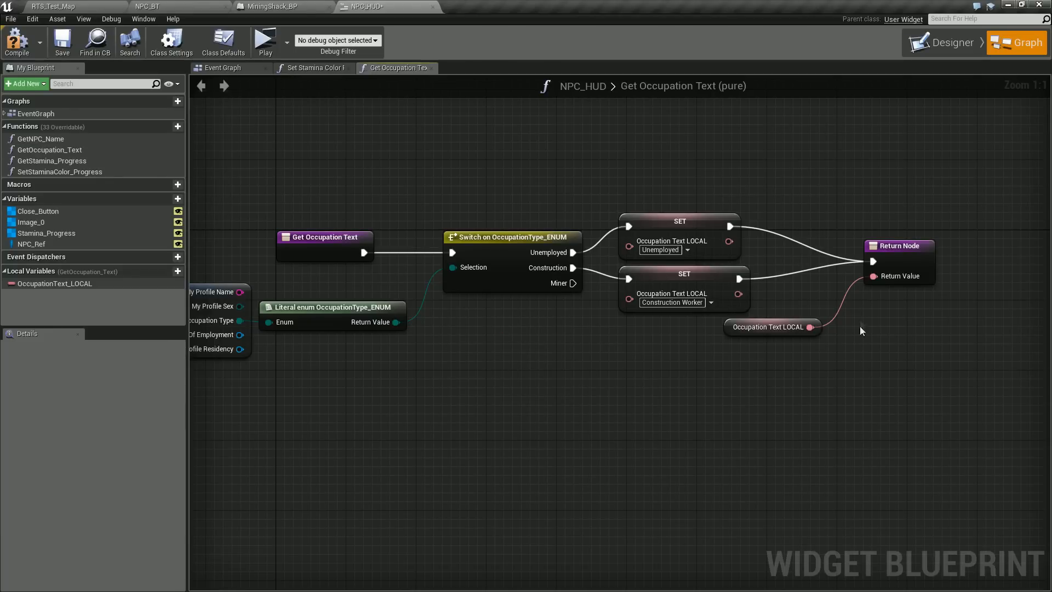
# Place the Occupation Text LOCAL getter above the Return Node and move both with the two SET nodes farther from the switch
pyautogui.moveTo(755, 332); pyautogui.dragTo(895, 236)
pyautogui.moveTo(853, 209); pyautogui.dragTo(943, 257)
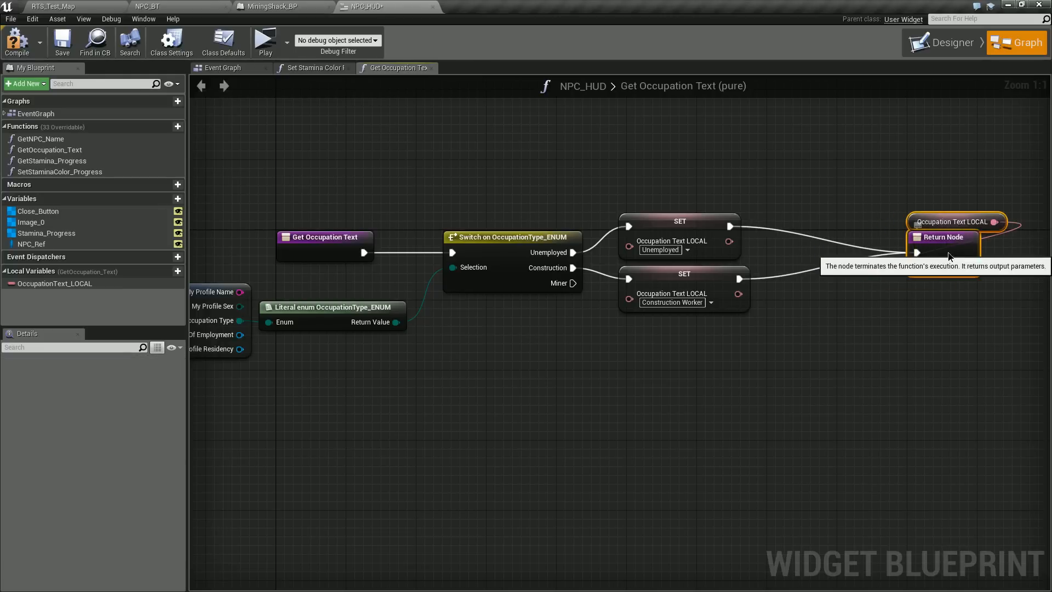
pyautogui.moveTo(662, 189); pyautogui.dragTo(687, 326)
pyautogui.moveTo(704, 287); pyautogui.dragTo(774, 287)
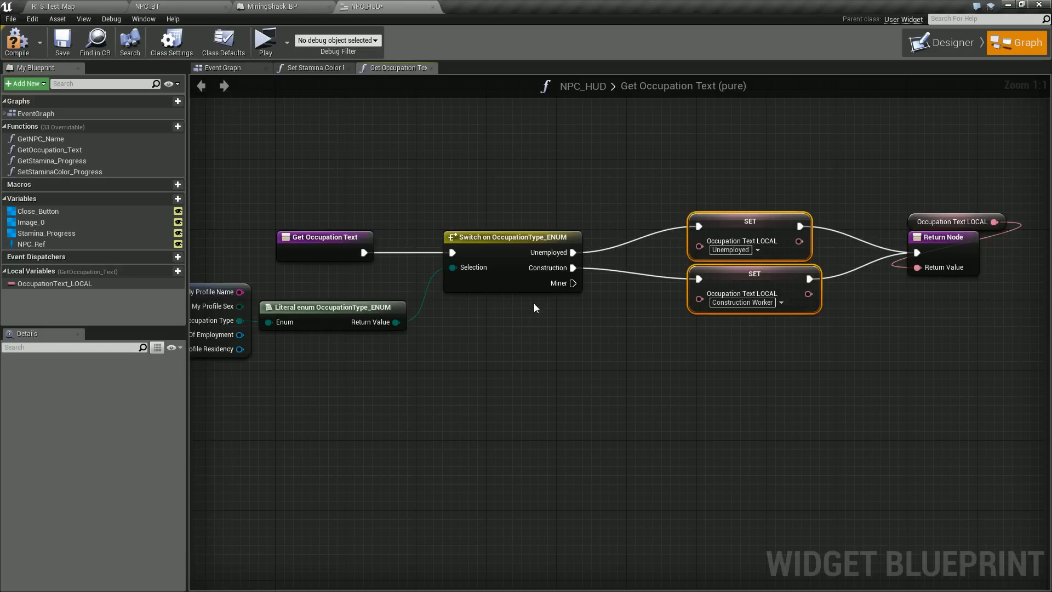
# Duplicate the Construction Worker SET node and wire the copy between the switch's Miner output and the Return Node
pyautogui.moveTo(573, 283); pyautogui.dragTo(665, 357)
pyautogui.click(662, 329)
pyautogui.click(719, 278)
pyautogui.hotkey('ctrl', 'c')
pyautogui.hotkey('ctrl', 'v')
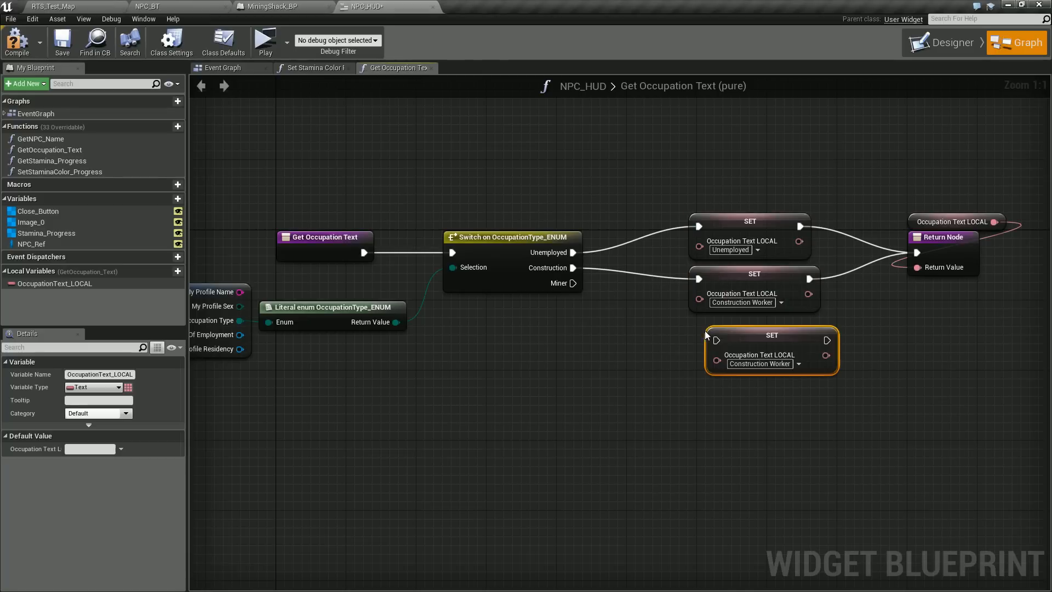
pyautogui.moveTo(573, 283); pyautogui.dragTo(699, 341)
pyautogui.moveTo(810, 340); pyautogui.dragTo(917, 253)
# Set the duplicated SET node's occupation text to Miner, and compile and save NPC_HUD
pyautogui.click(768, 364)
pyautogui.click(774, 364)
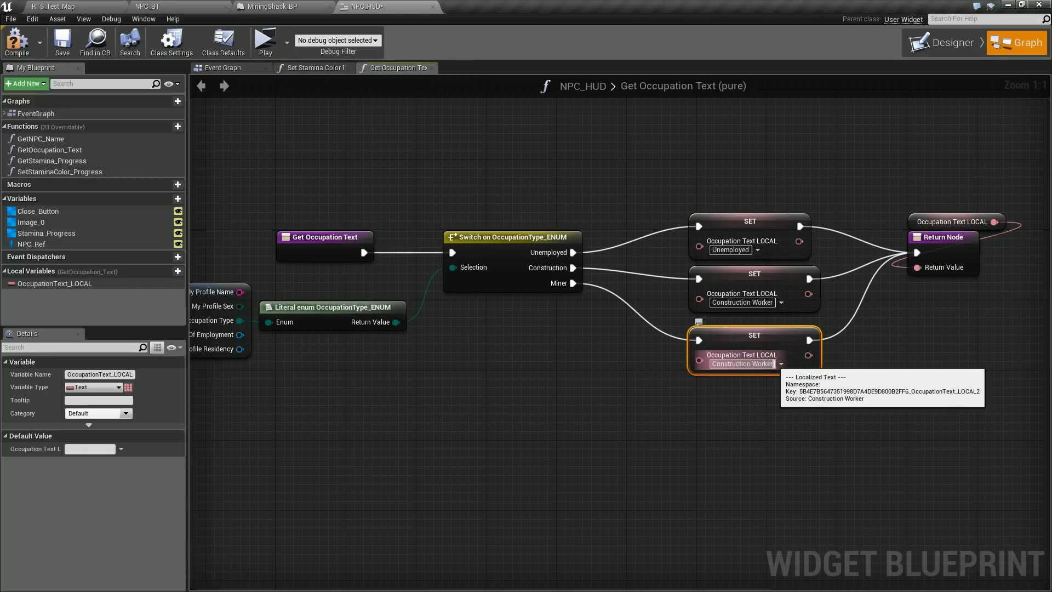
pyautogui.moveTo(774, 364); pyautogui.dragTo(669, 367)
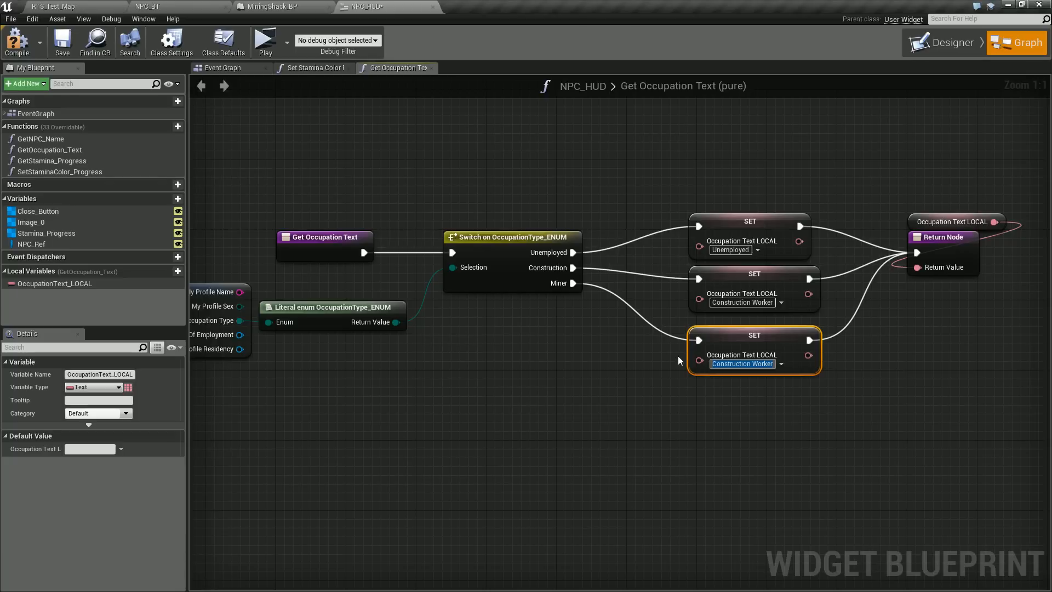
pyautogui.write('Miner')
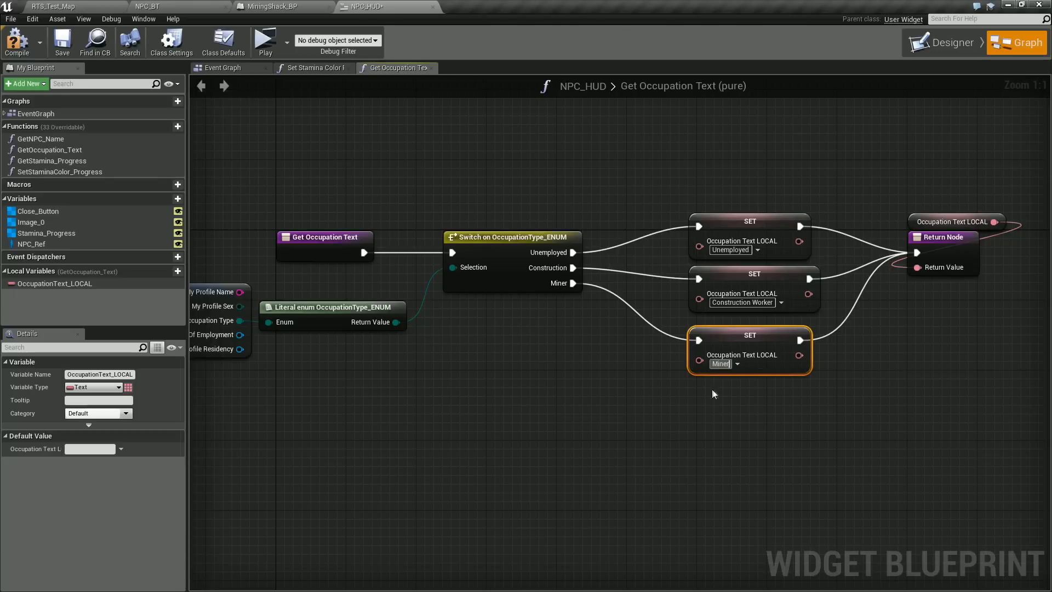
pyautogui.click(689, 397)
pyautogui.click(17, 42)
pyautogui.click(62, 41)
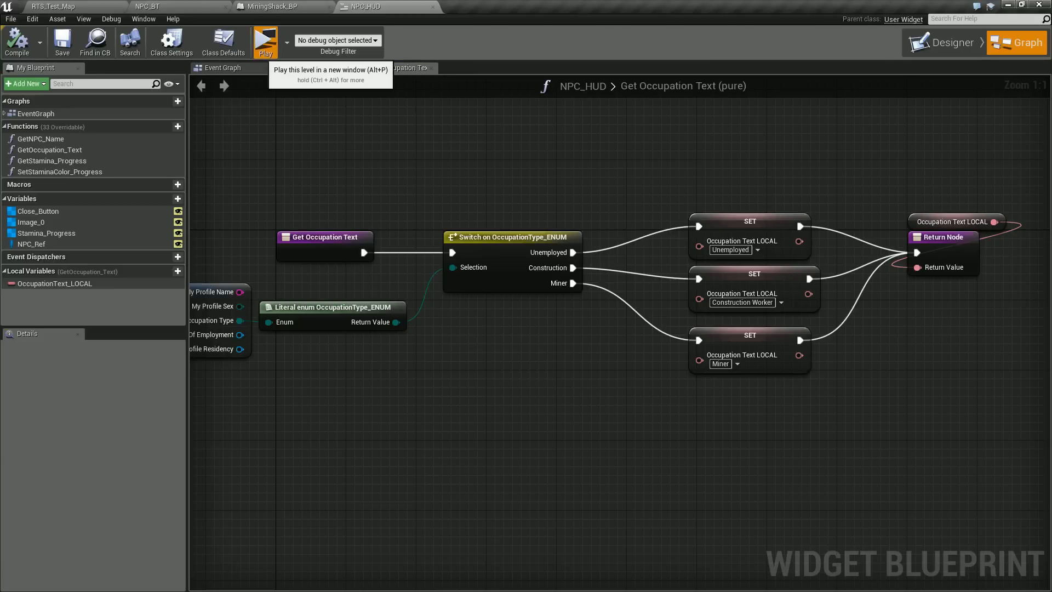
# Start a play test of the level, bring the open ground beside the buildings into view, and raise the game speed to 5
pyautogui.click(266, 43)
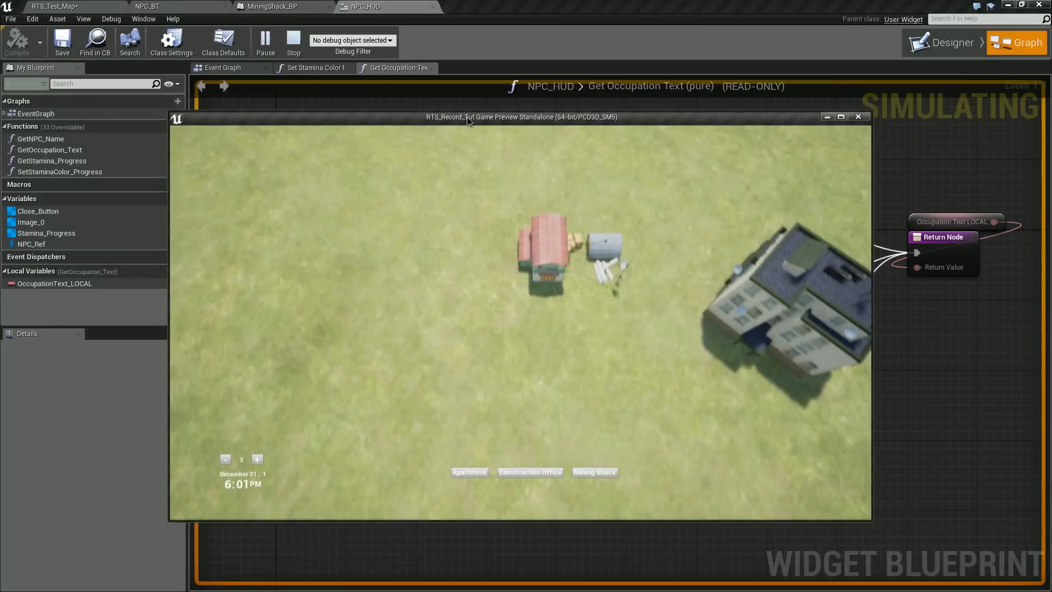
pyautogui.press('d')
pyautogui.press('s')
pyautogui.scroll(3, 567, 384)
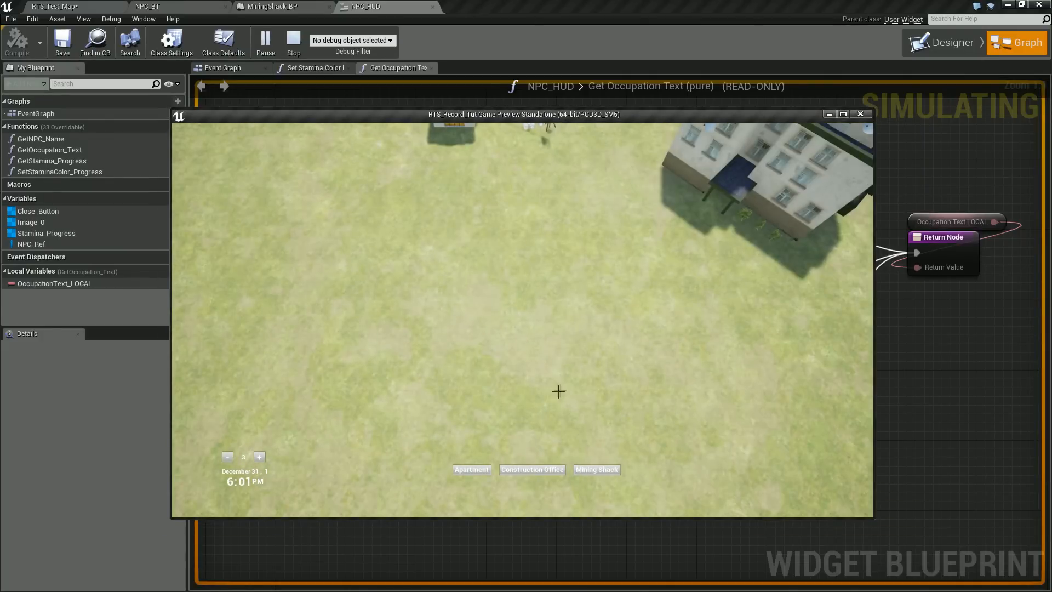
pyautogui.scroll(-3, 577, 334)
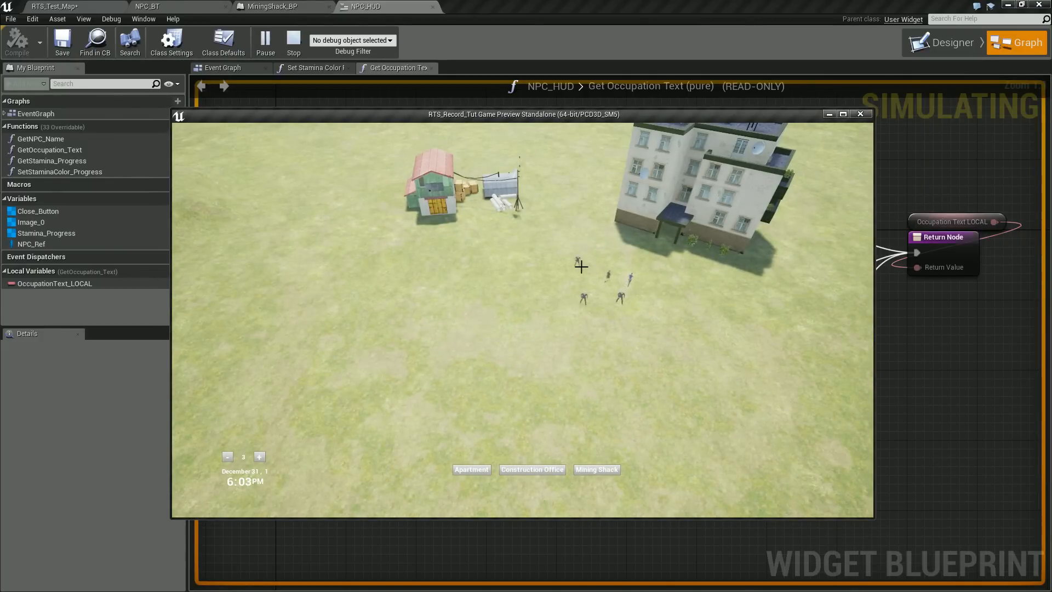
pyautogui.click(259, 456)
pyautogui.click(259, 457)
# Place two mining shacks on the open ground in front of the construction office in the play test
pyautogui.click(589, 469)
pyautogui.scroll(5, 394, 289)
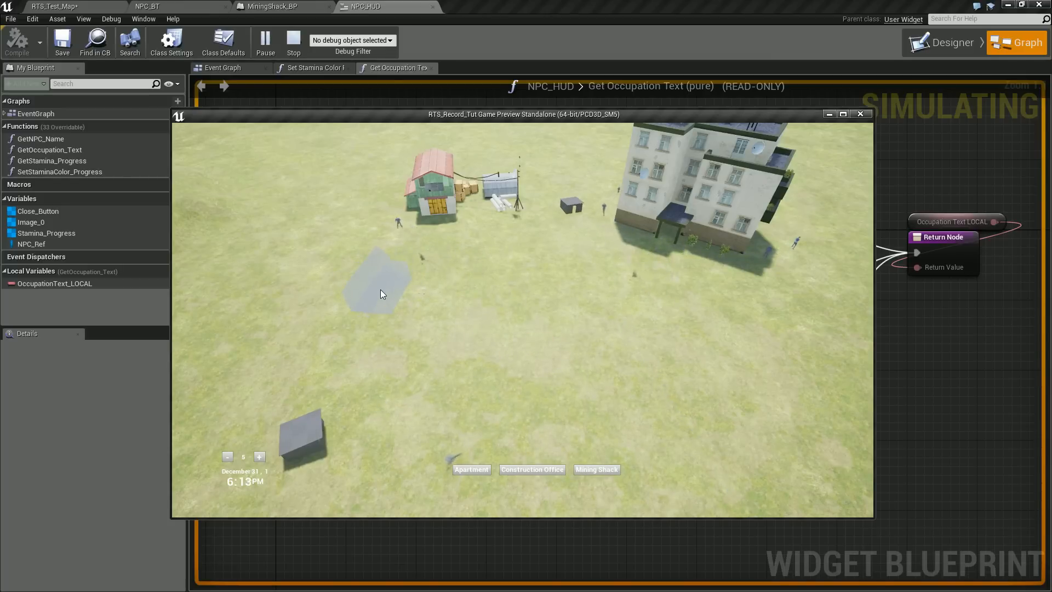
pyautogui.scroll(3, 380, 289)
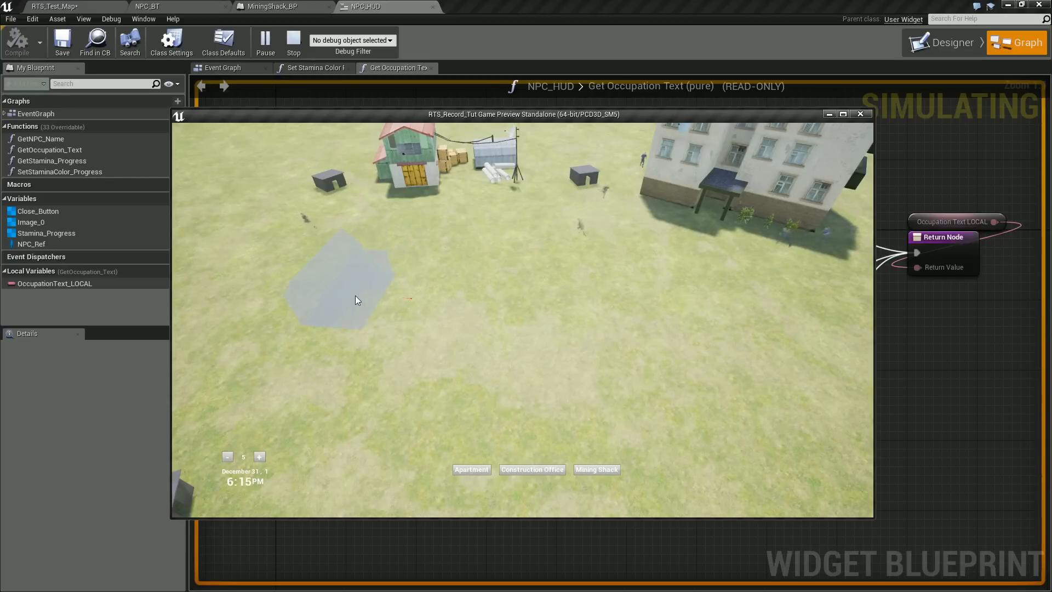
pyautogui.click(355, 295)
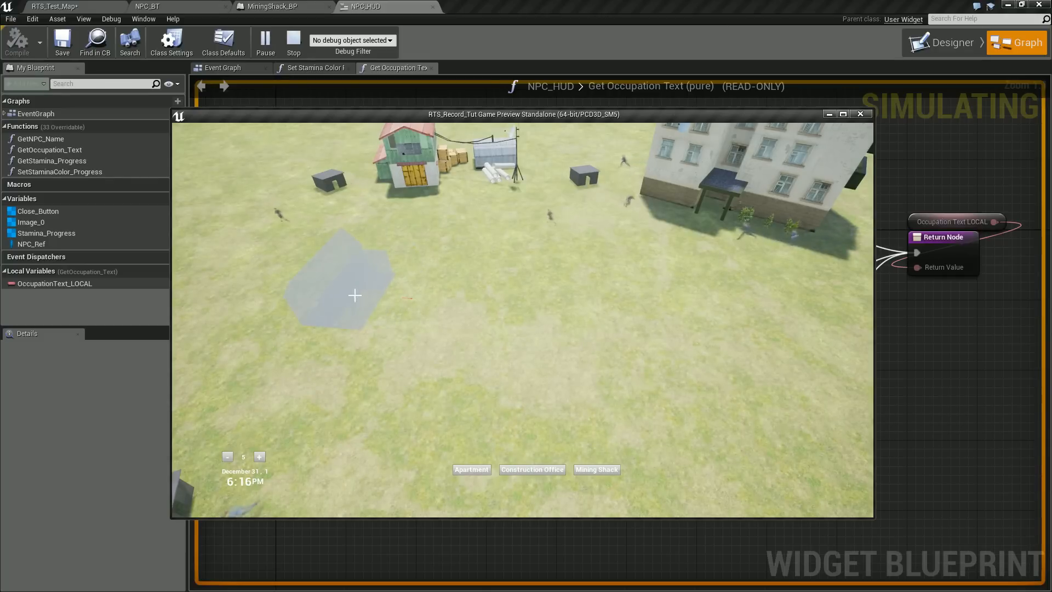
pyautogui.click(597, 470)
pyautogui.scroll(8, 560, 329)
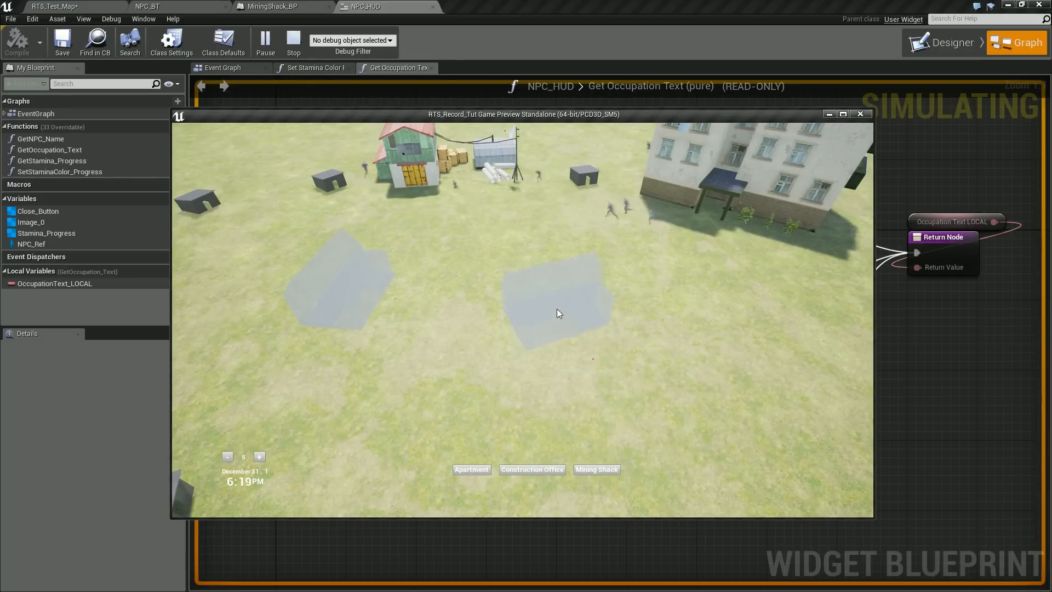
pyautogui.click(569, 261)
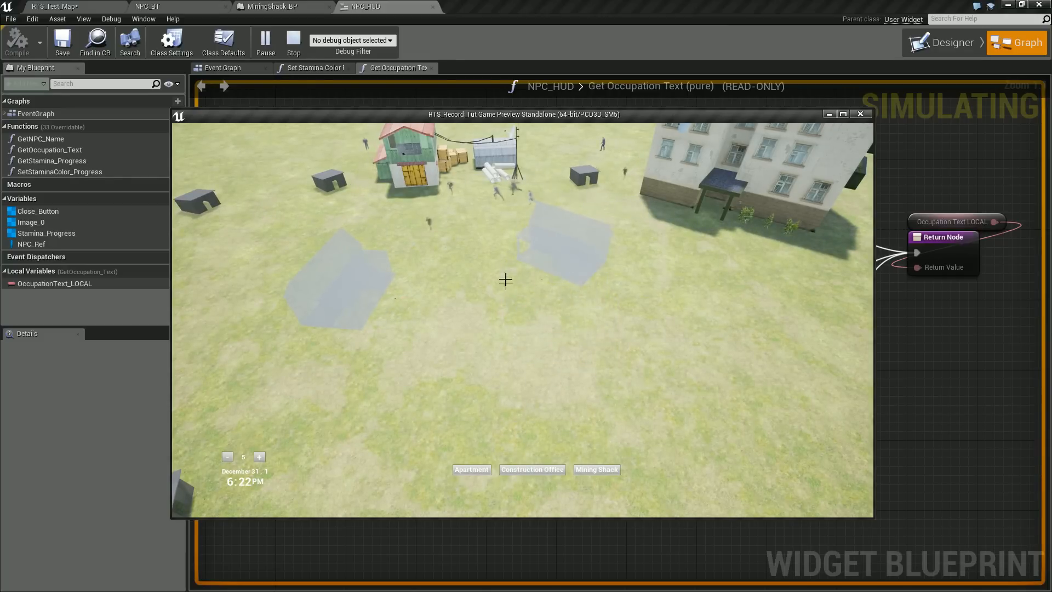
# Open the first mining shack's construction site details and check the occupation of the last listed worker
pyautogui.press('a')
pyautogui.press('s')
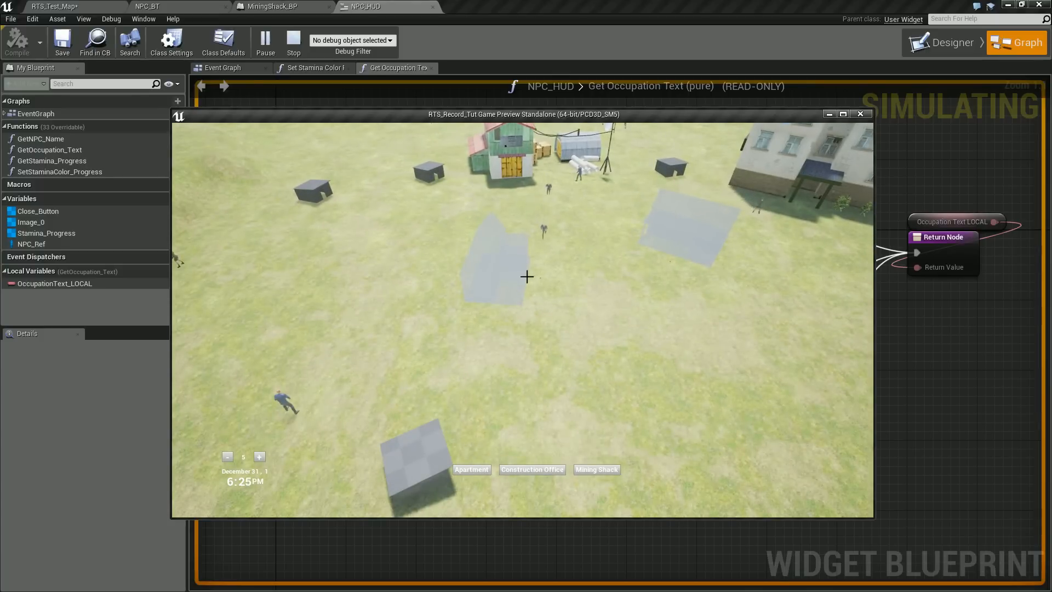
pyautogui.click(509, 274)
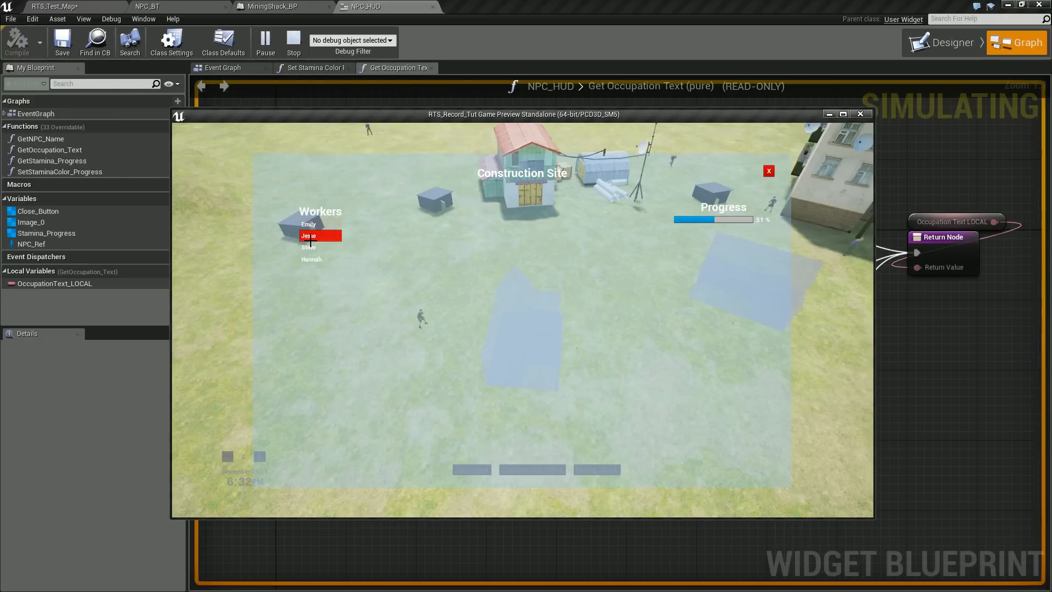
pyautogui.click(312, 259)
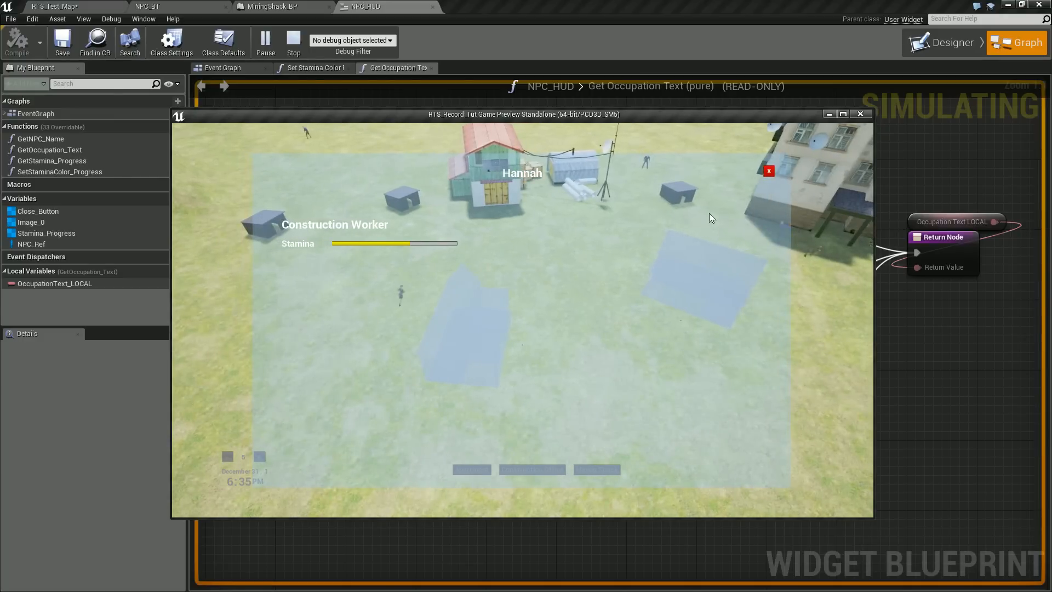
pyautogui.click(768, 172)
# Inspect the finished first mining shack and check the second shack's construction site details
pyautogui.moveTo(547, 373); pyautogui.dragTo(460, 347, button='middle')
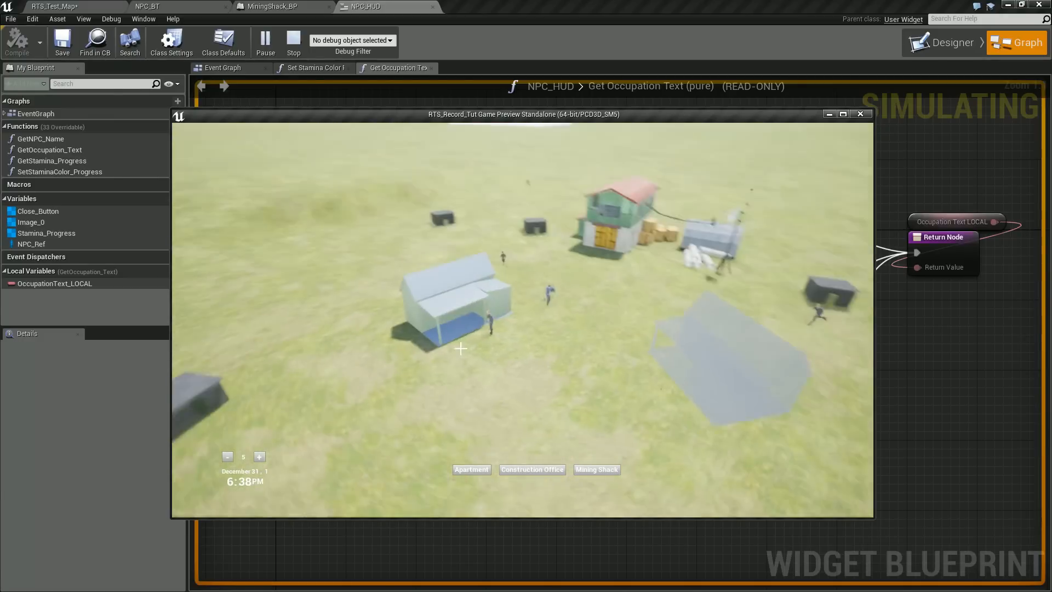
pyautogui.moveTo(599, 356); pyautogui.dragTo(675, 374, button='middle')
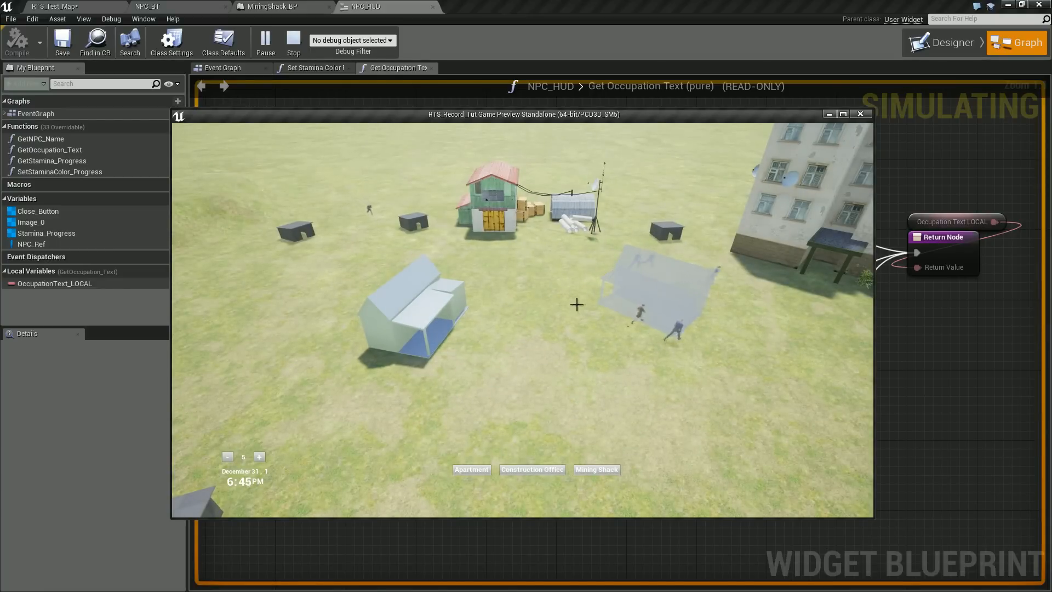
pyautogui.click(674, 310)
pyautogui.click(769, 171)
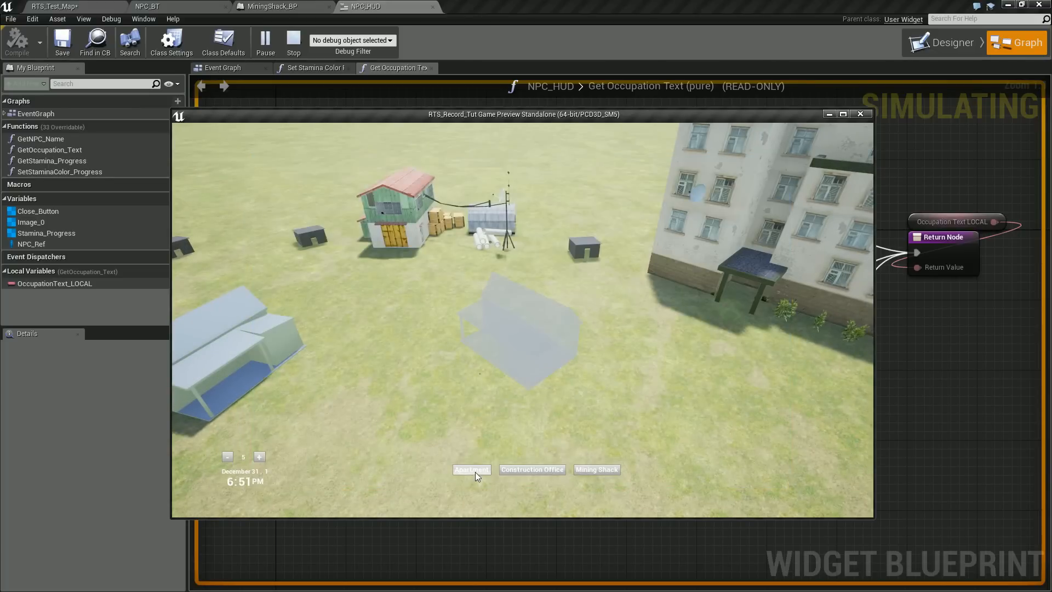
# Run the console command show Collision and inspect the collision outlines around both mining shacks
pyautogui.press('`')
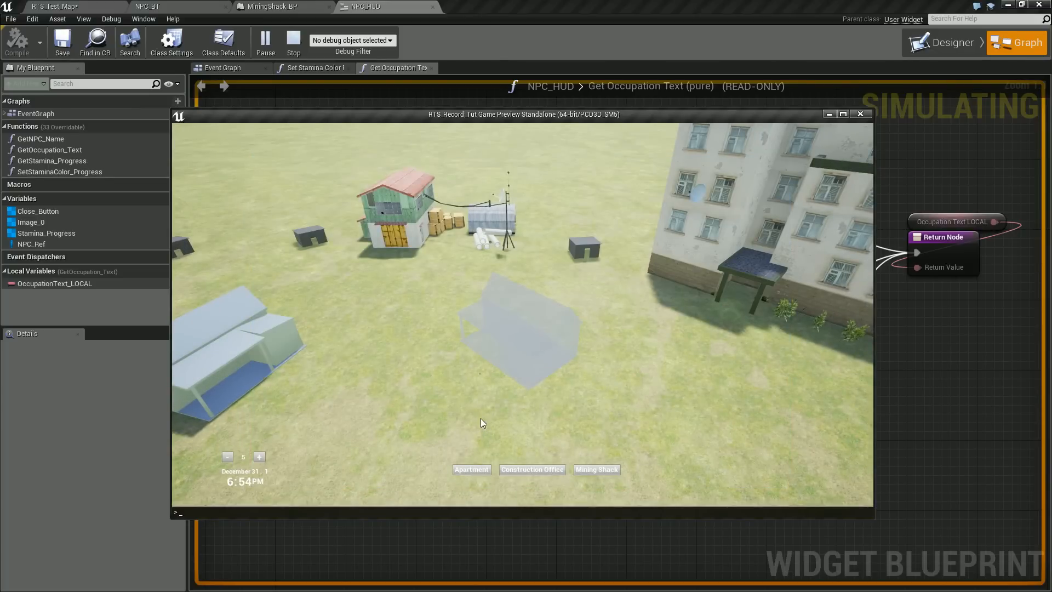
pyautogui.write('show Collision')
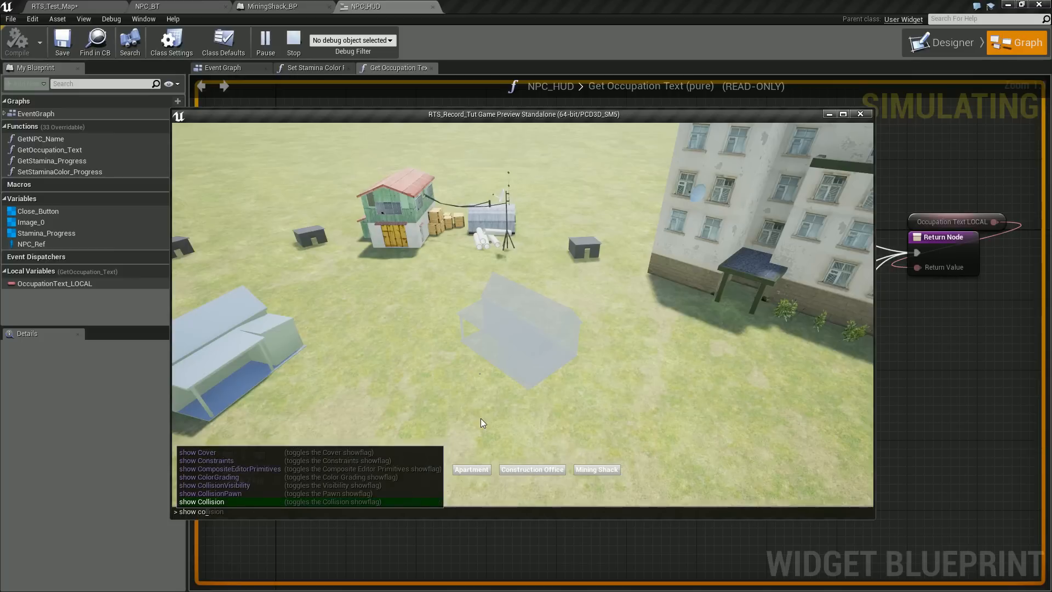
pyautogui.press('Up')
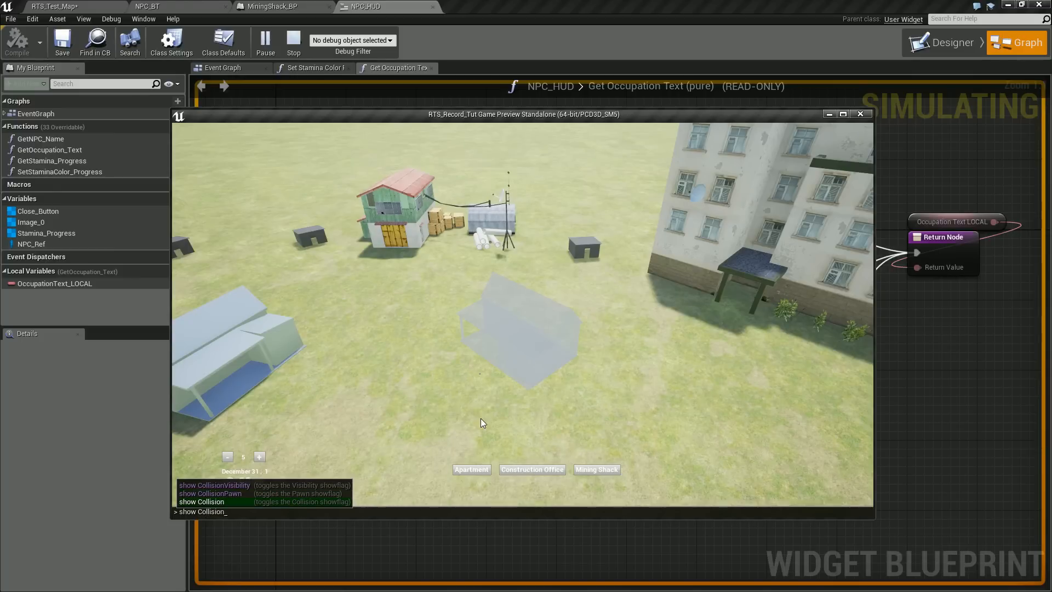
pyautogui.press('Return')
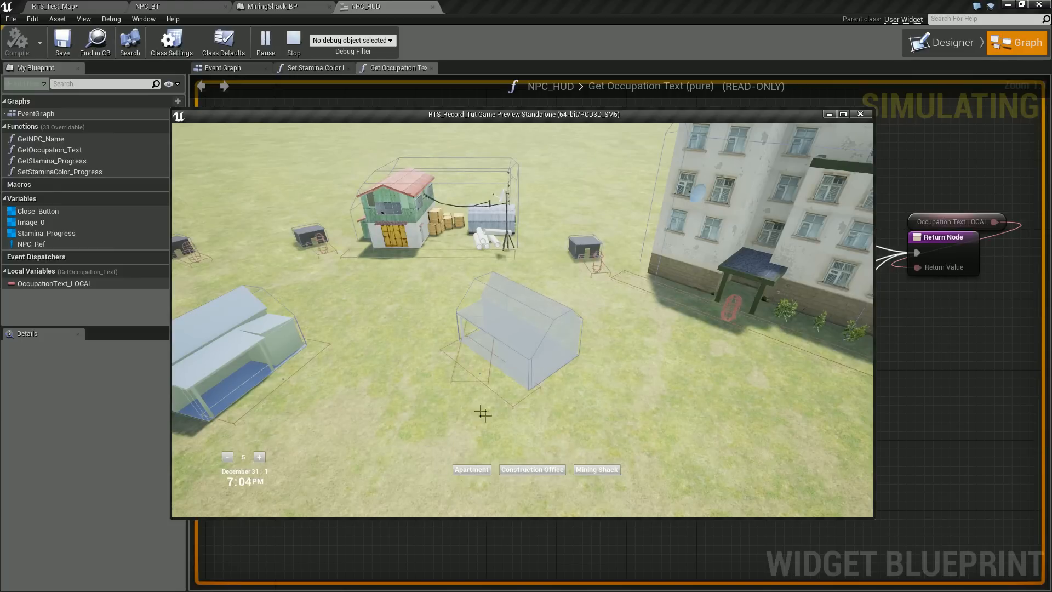
pyautogui.press('s')
pyautogui.press('a')
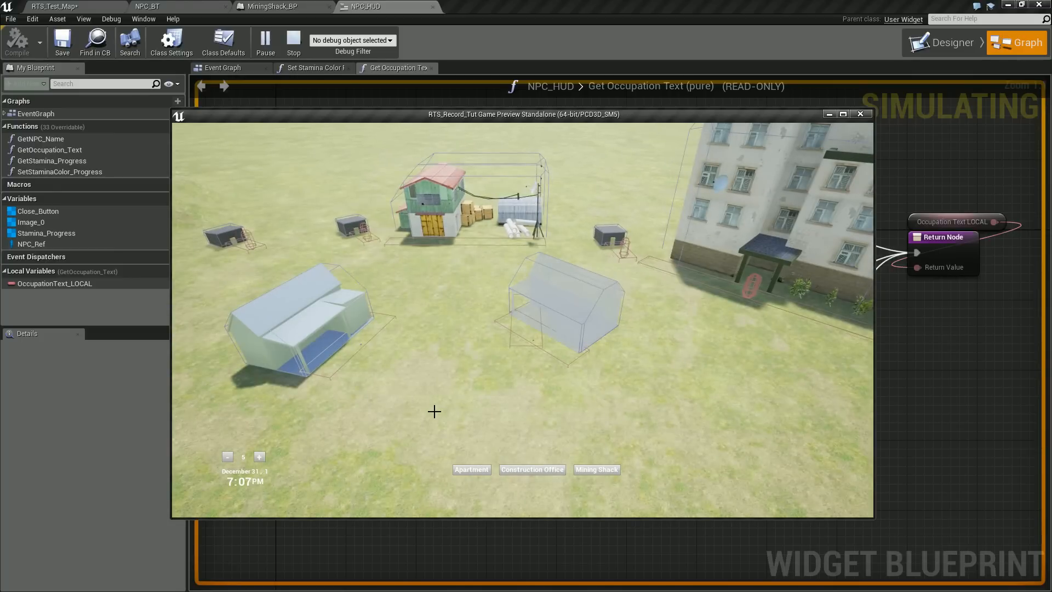
# Display the navigation mesh in the play test with the console command show Navigation
pyautogui.press('`')
pyautogui.write('show')
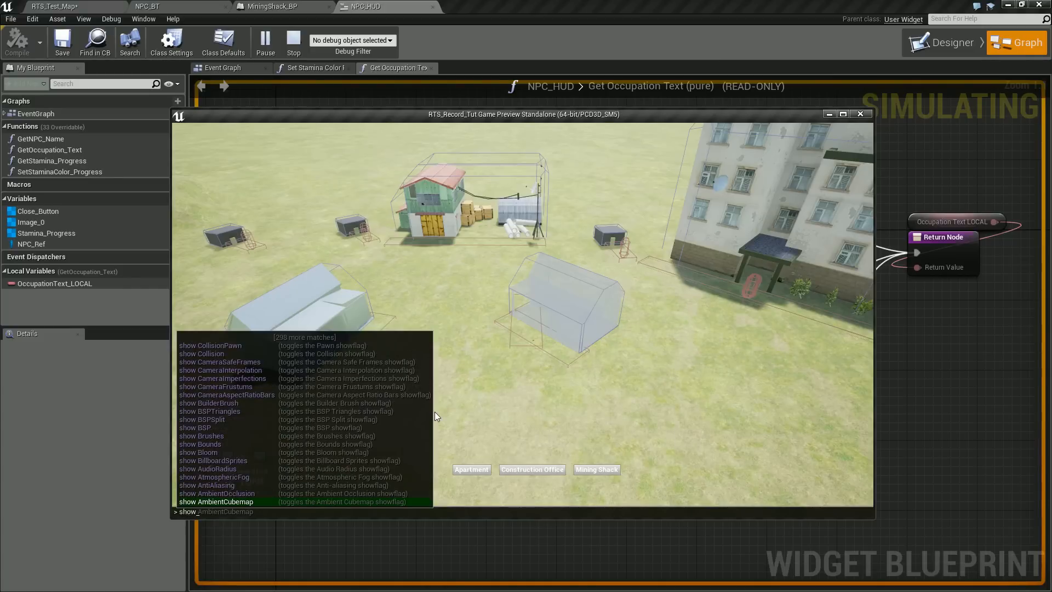
pyautogui.write(' nav')
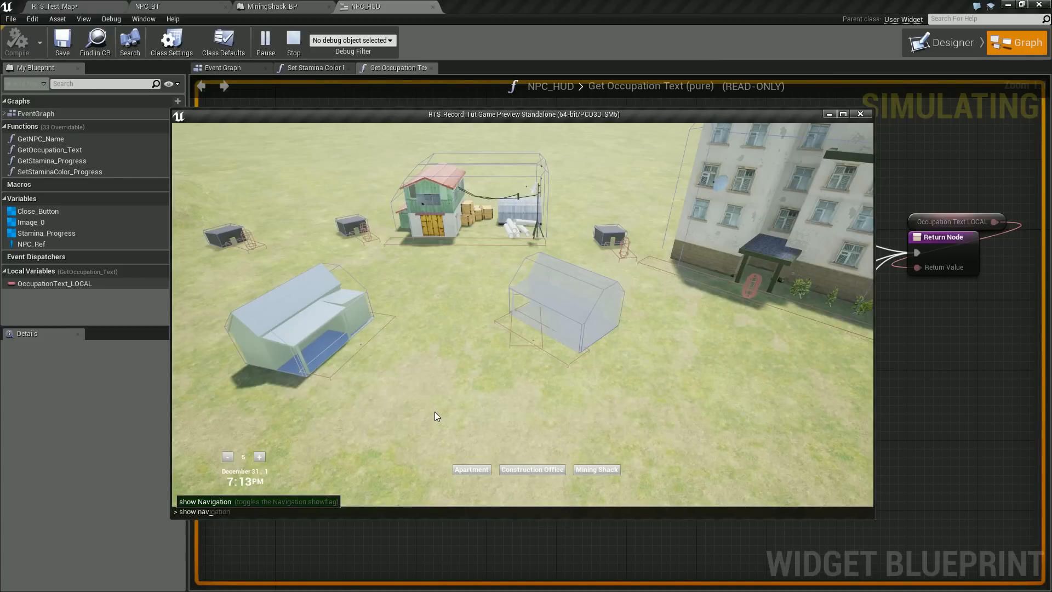
pyautogui.press('Return')
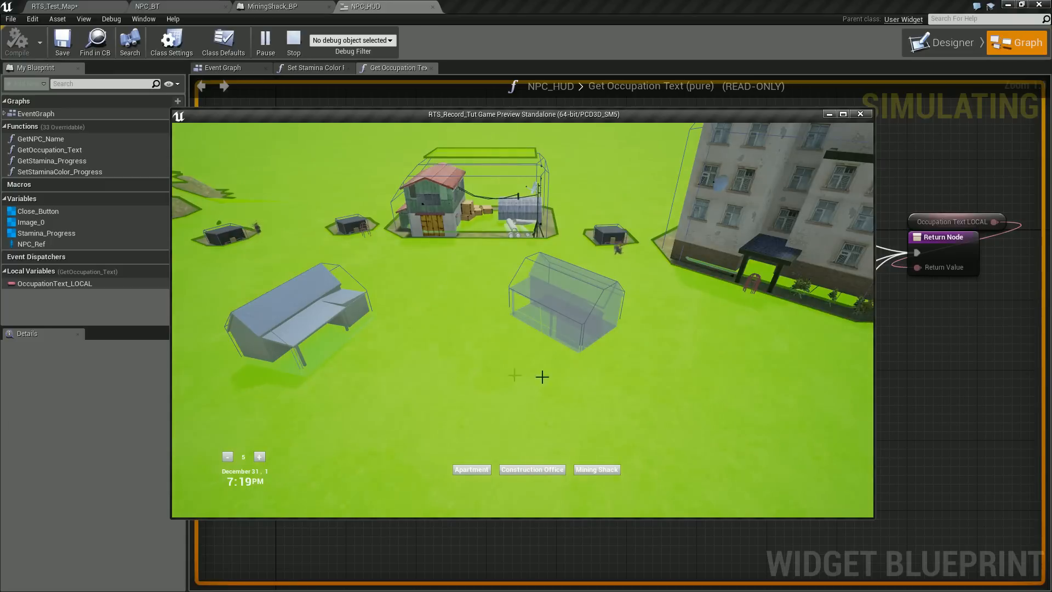
# Examine how the navigation mesh surrounds the mining shacks compared with the other buildings, and end the play test
pyautogui.moveTo(611, 382); pyautogui.dragTo(557, 357, button='middle')
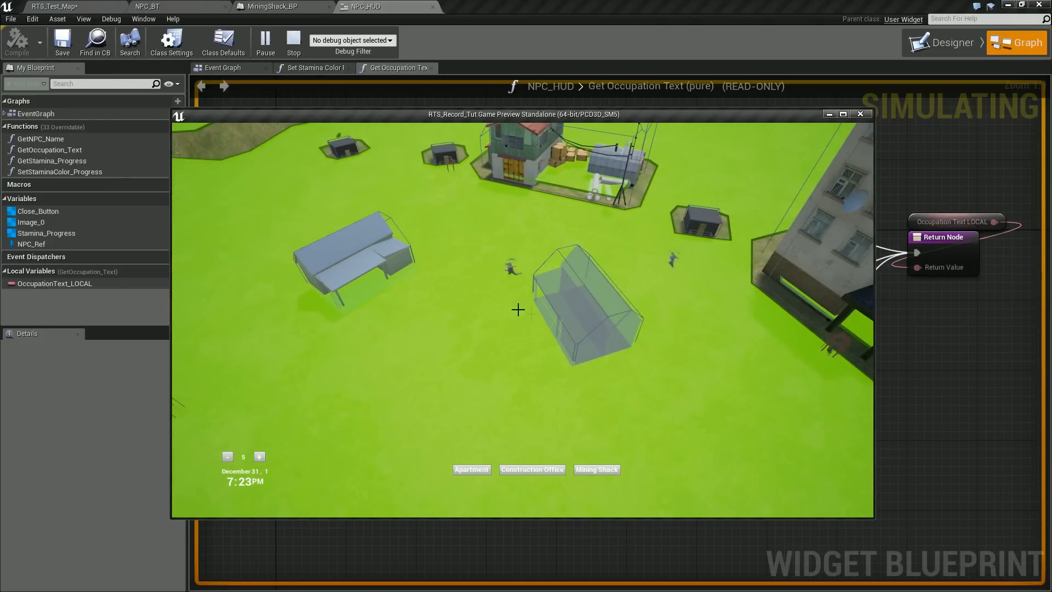
pyautogui.press('s')
pyautogui.press('a')
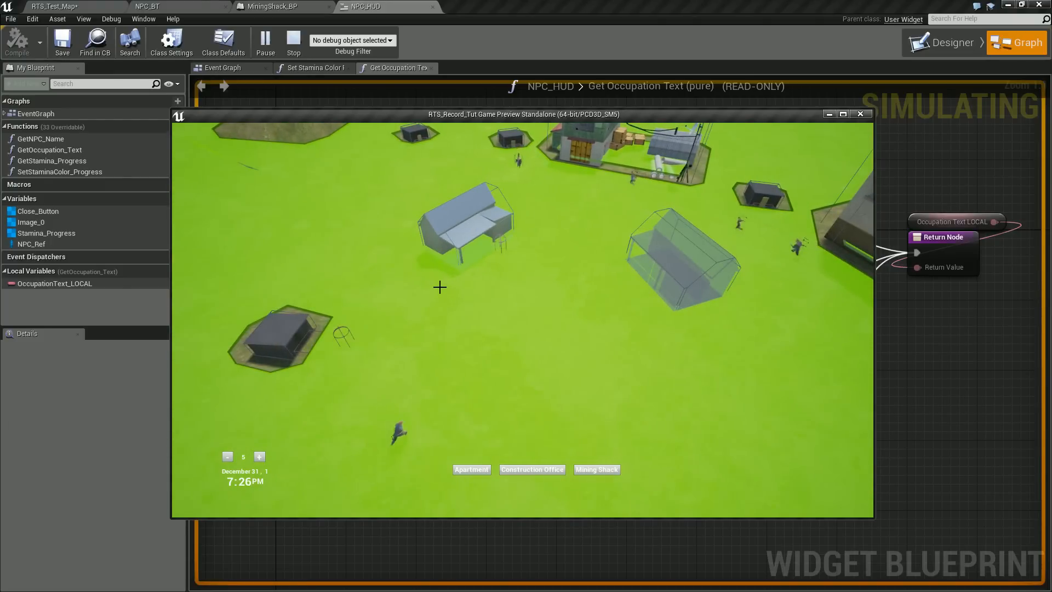
pyautogui.press('a')
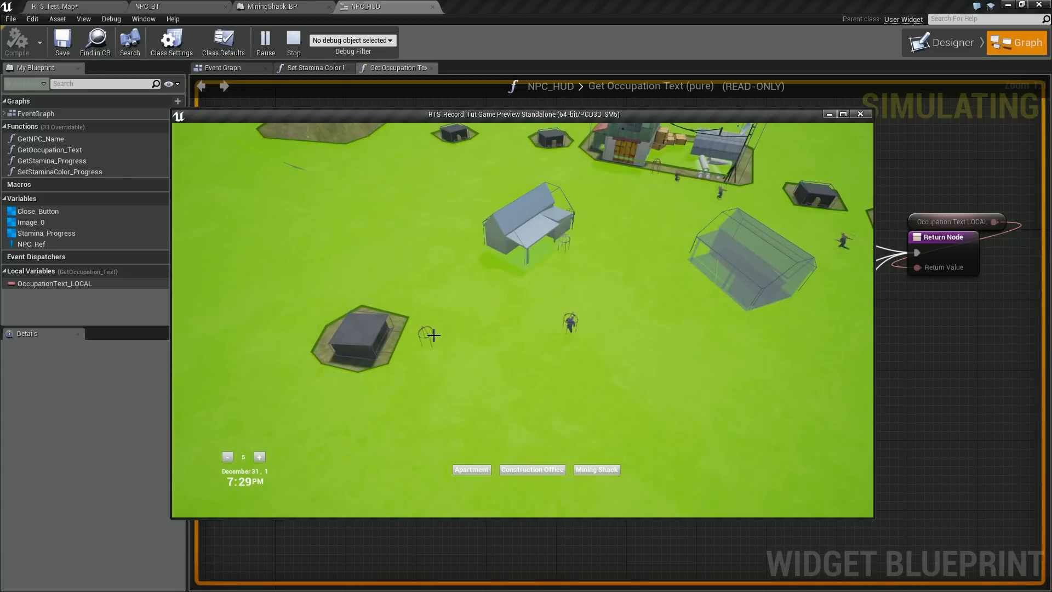
pyautogui.moveTo(427, 334); pyautogui.dragTo(501, 309, button='middle')
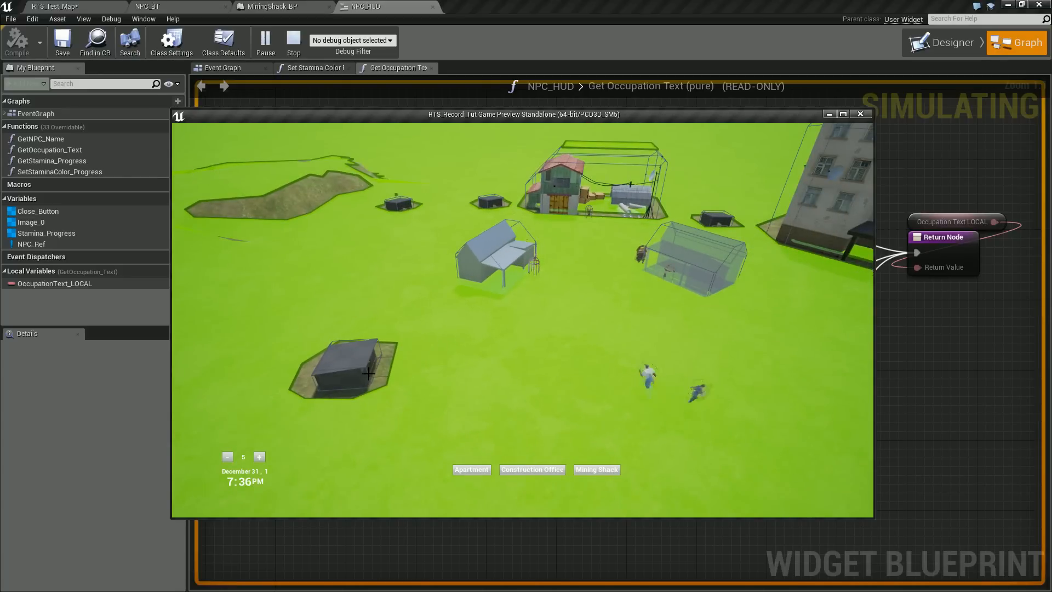
pyautogui.press('d')
pyautogui.press('w')
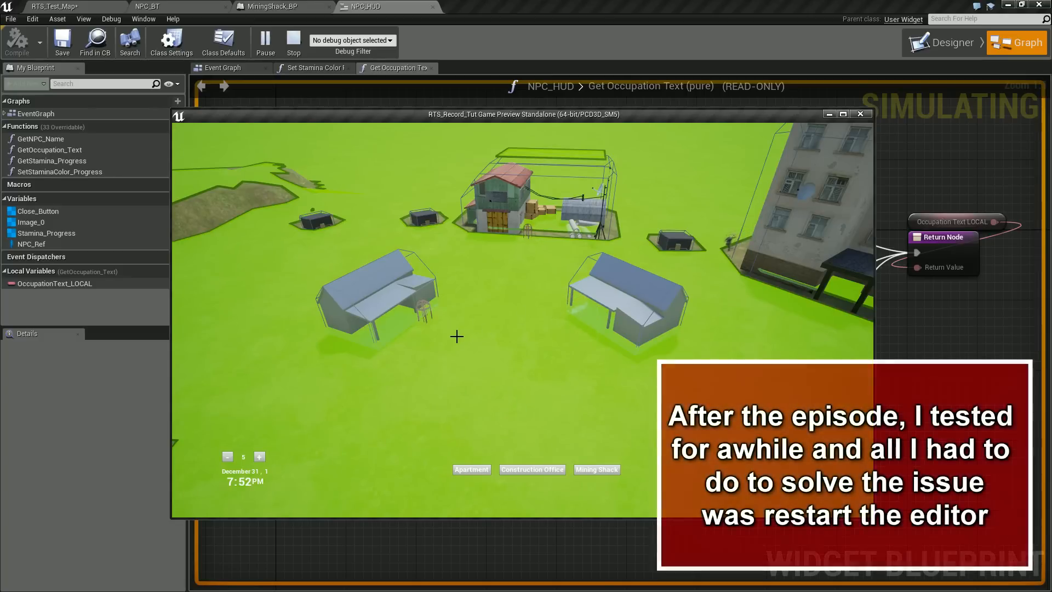
pyautogui.press('Escape')
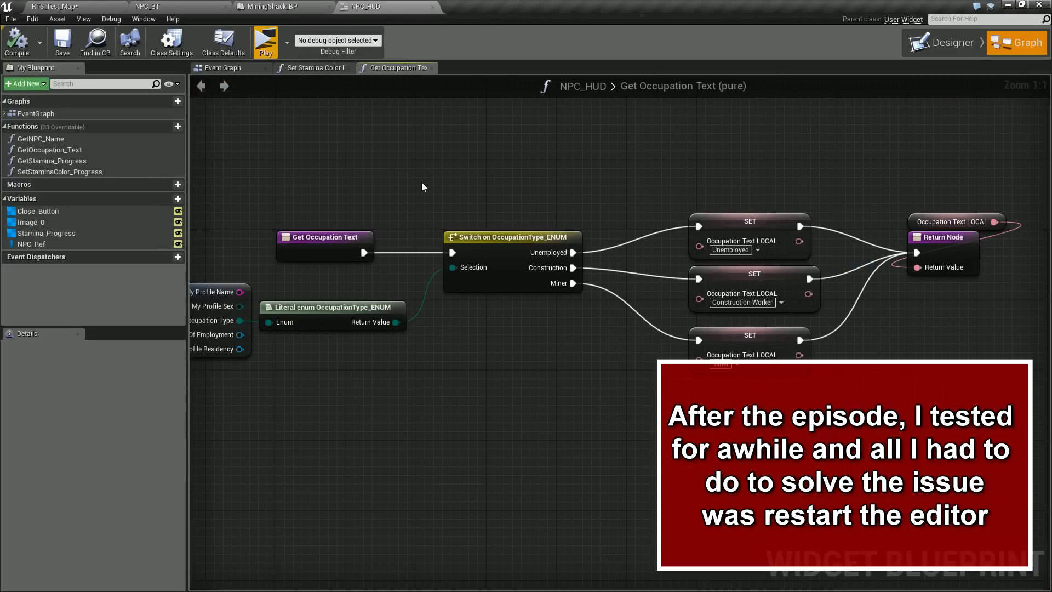
# Switch to the RTS_Test_Map level and save it, agreeing to continue despite its externally referenced packages
pyautogui.scroll(-3, 422, 182)
pyautogui.moveTo(324, 182); pyautogui.dragTo(387, 197, button='right')
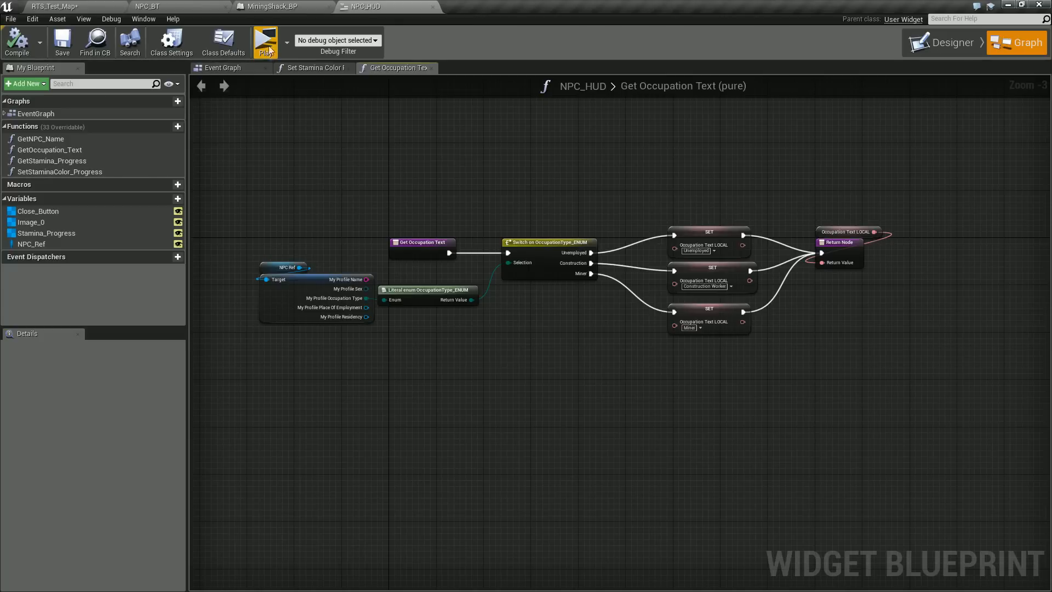
pyautogui.click(93, 7)
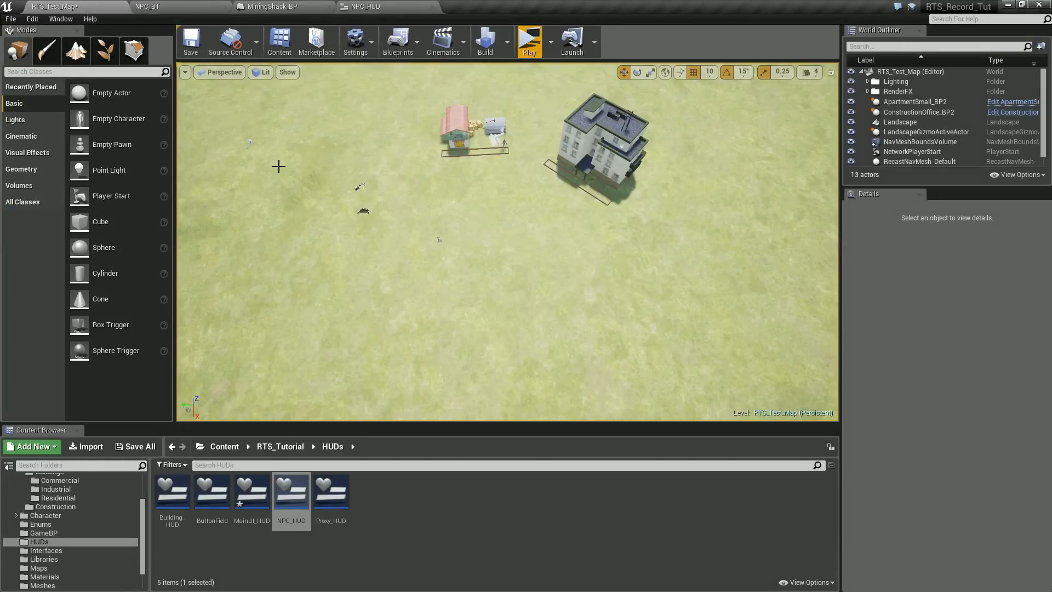
pyautogui.hotkey('ctrl', 's')
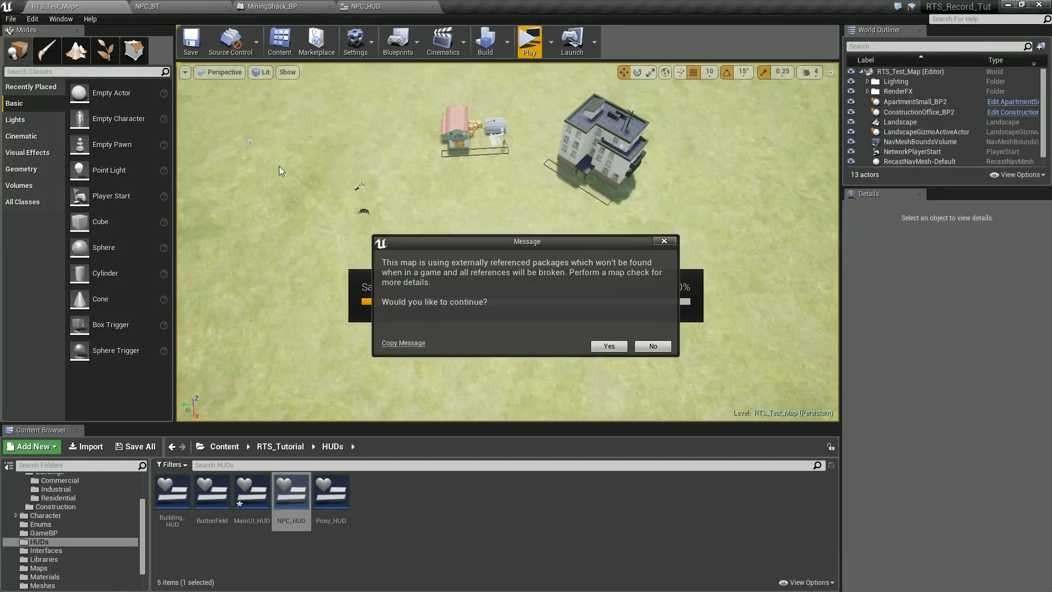
pyautogui.click(609, 347)
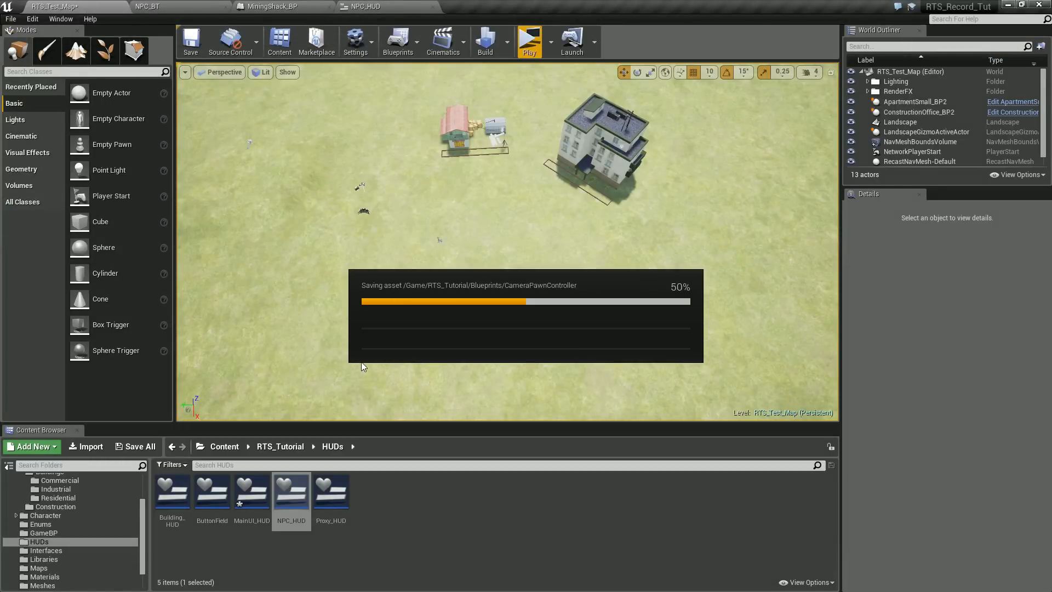